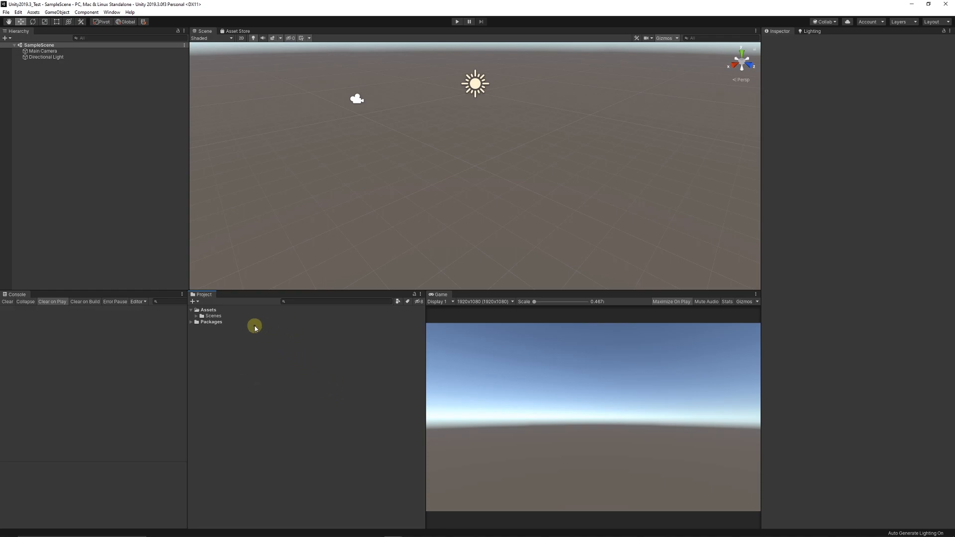
Step: Install the Post Processing 2.2.2 package in the project and collapse the Packages folder again
{"action": "left_click", "coordinate": [193, 325]}
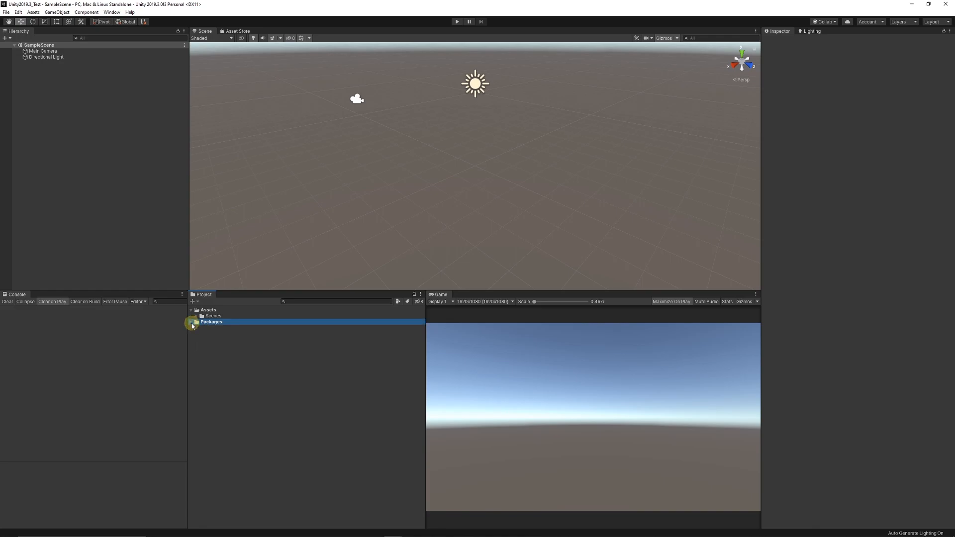
{"action": "left_click", "coordinate": [192, 322]}
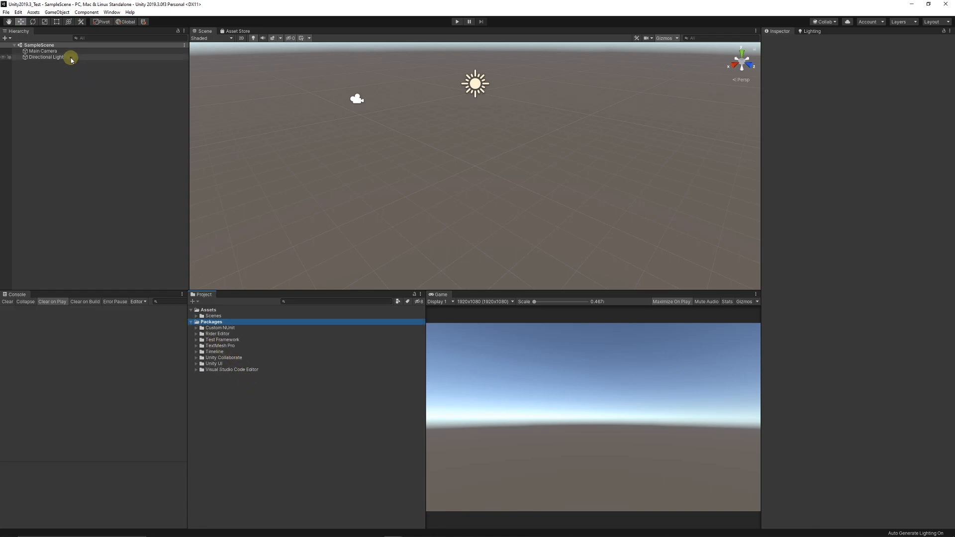
{"action": "left_click", "coordinate": [109, 13]}
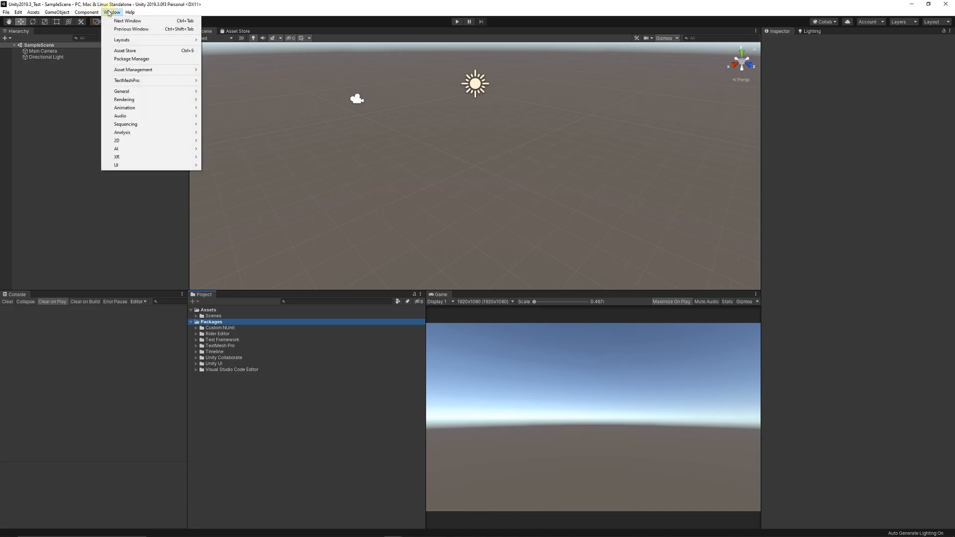
{"action": "left_click", "coordinate": [133, 59]}
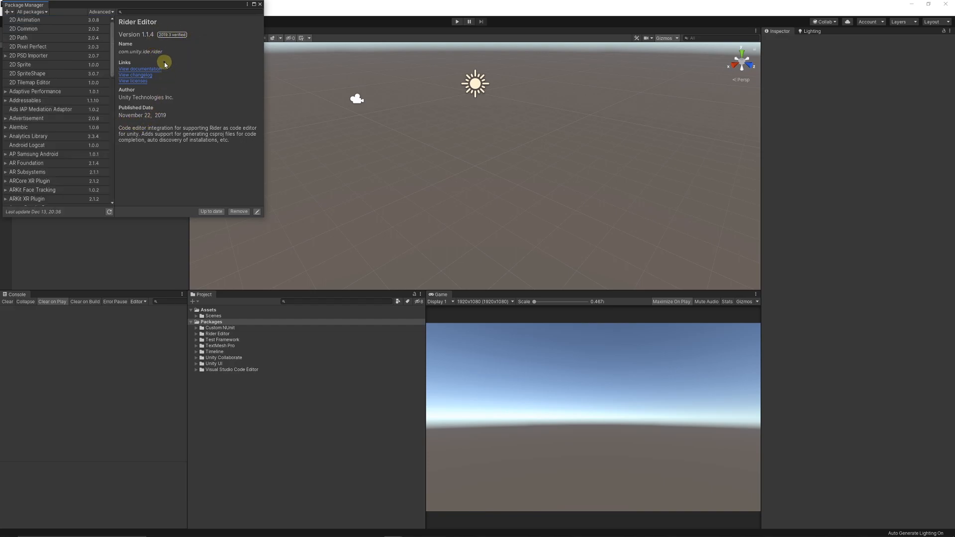
{"action": "left_click", "coordinate": [129, 12]}
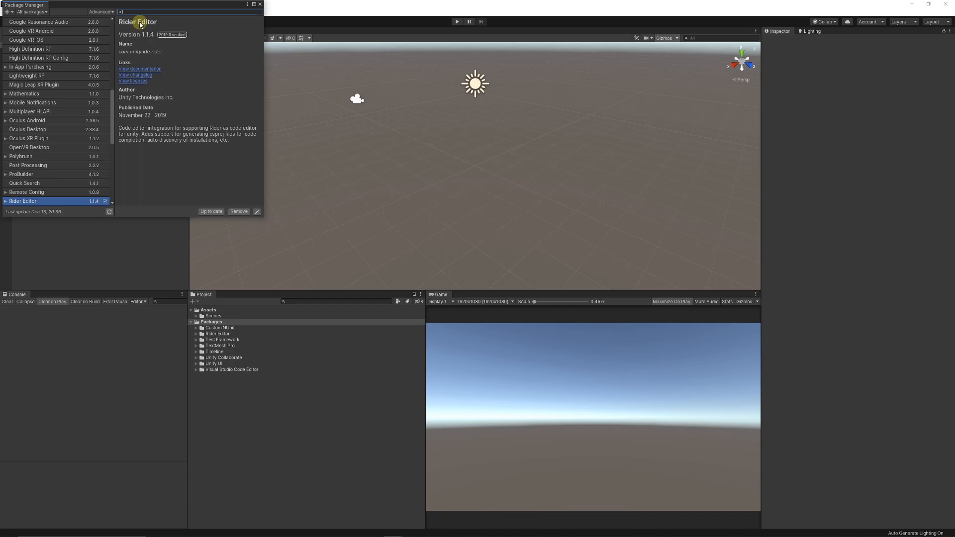
{"action": "type", "text": "post"}
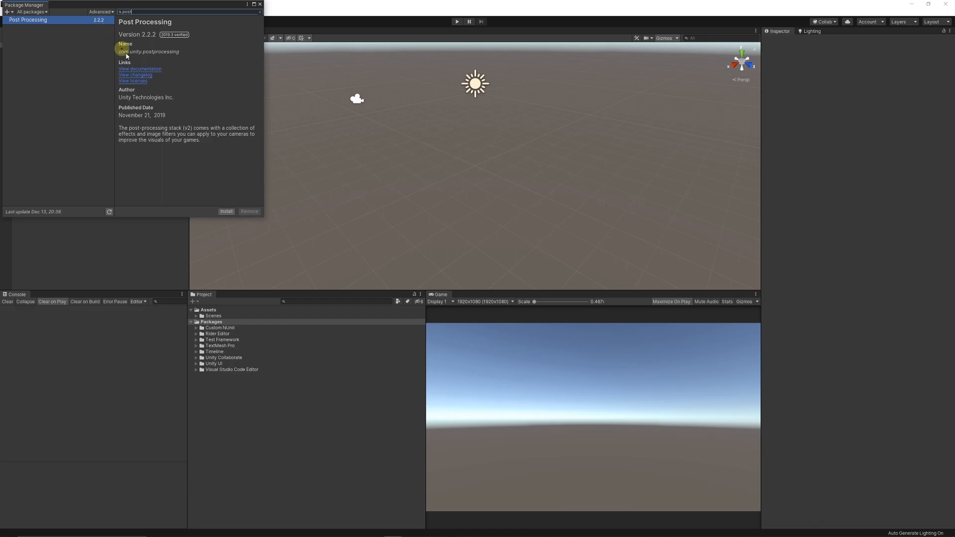
{"action": "left_click", "coordinate": [227, 212]}
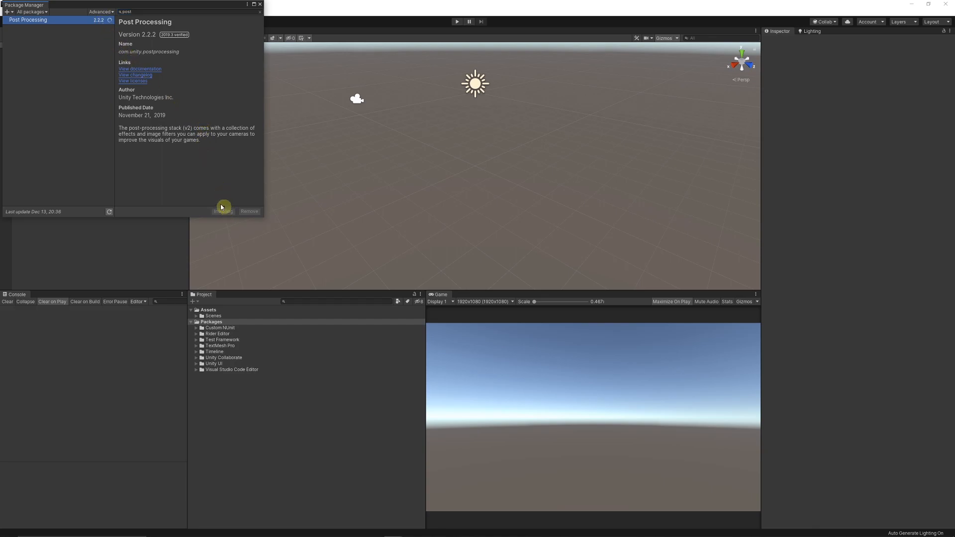
{"action": "left_click", "coordinate": [260, 4]}
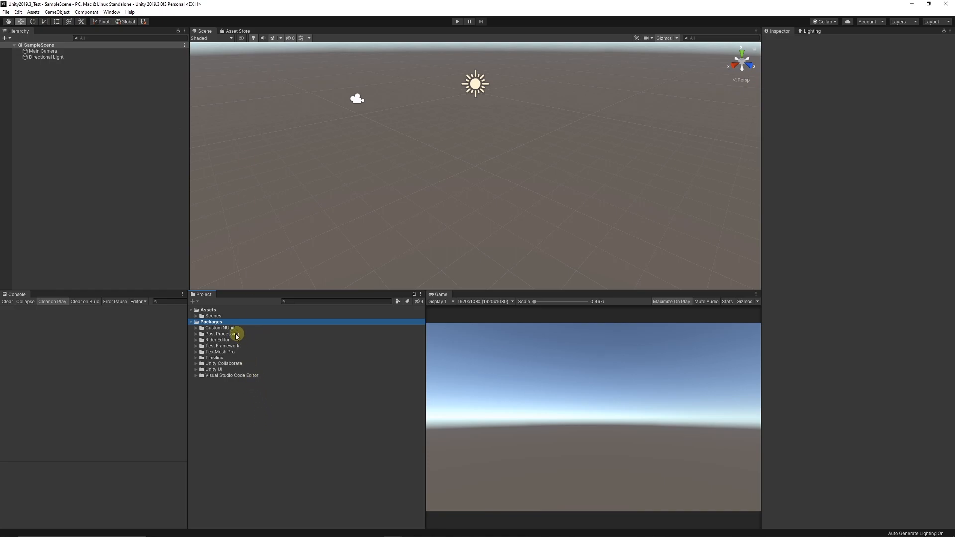
{"action": "left_click", "coordinate": [191, 321]}
{"action": "left_click", "coordinate": [196, 315]}
{"action": "left_click", "coordinate": [196, 316]}
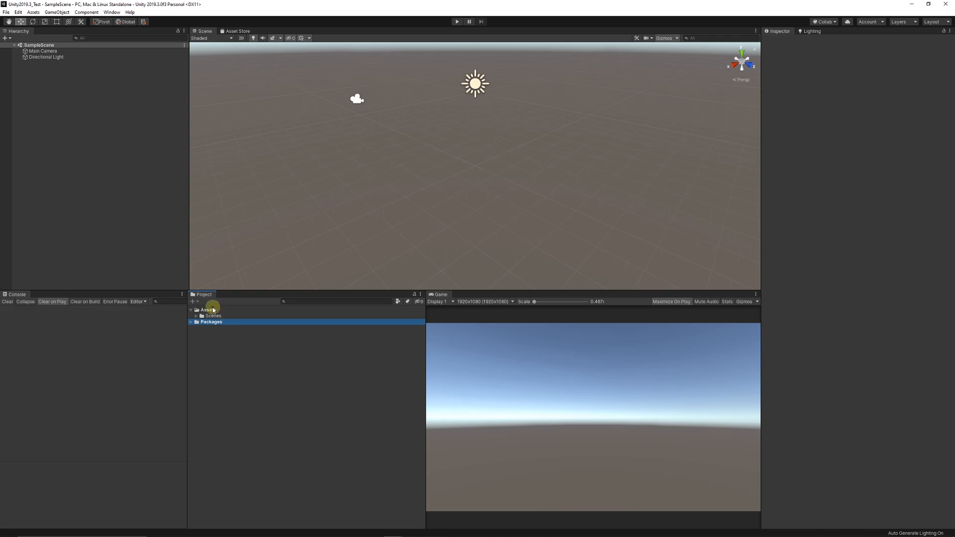
Step: Add a Quad object to SampleScene
{"action": "right_click", "coordinate": [69, 89]}
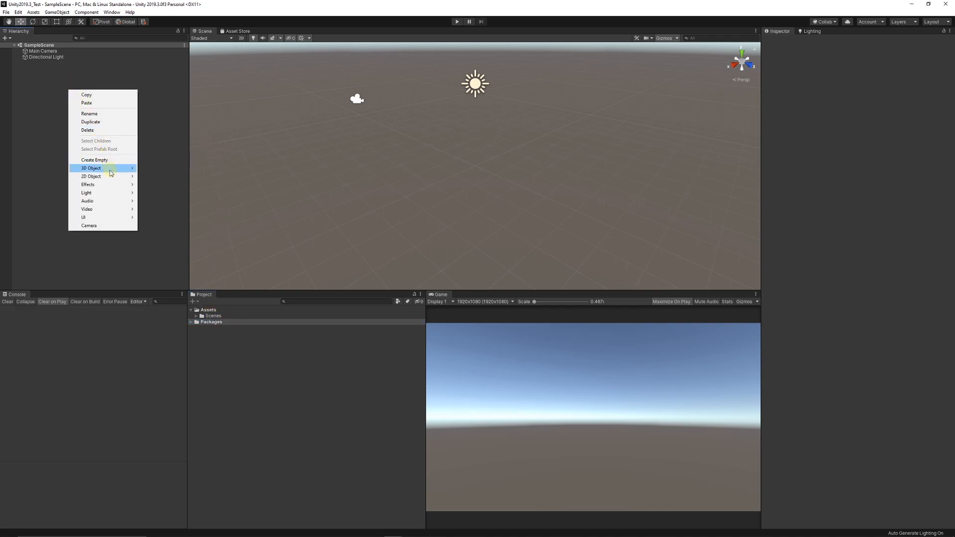
{"action": "mouse_move", "coordinate": [110, 173]}
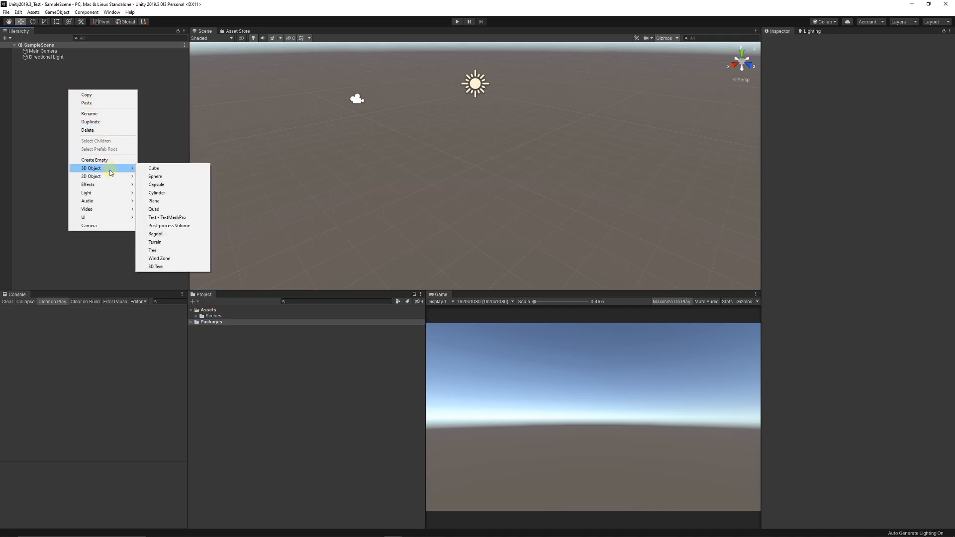
{"action": "left_click", "coordinate": [169, 208]}
Step: Rotate the quad about 90° around its X axis so it lies flat as a floor, and deselect it
{"action": "left_click_drag", "start_coordinate": [493, 189], "coordinate": [526, 195], "text": "alt"}
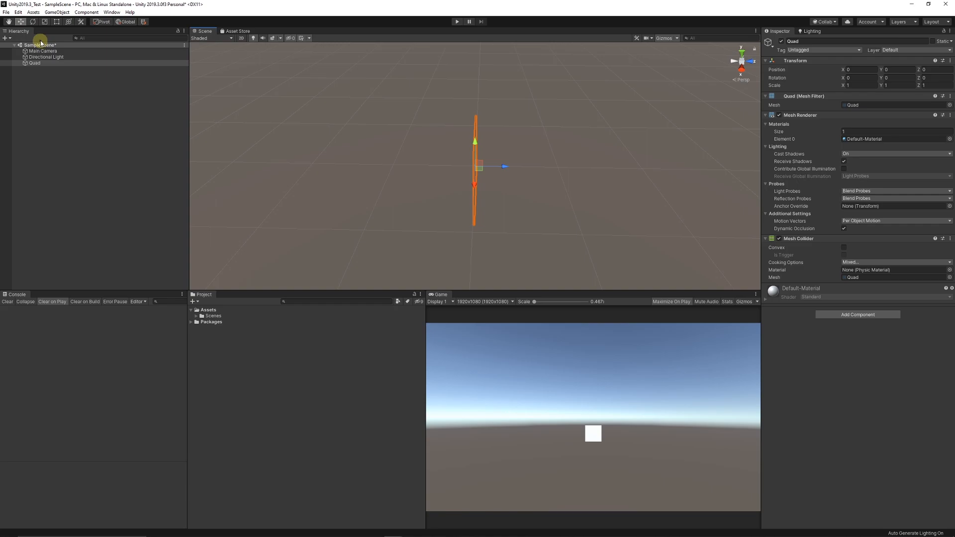
{"action": "left_click_drag", "start_coordinate": [433, 183], "coordinate": [416, 181], "text": "alt"}
{"action": "left_click", "coordinate": [32, 22]}
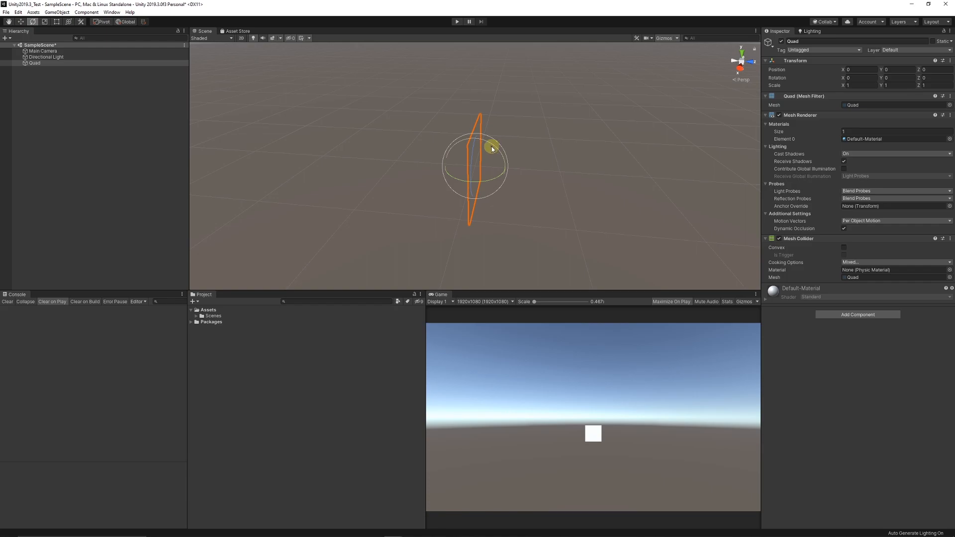
{"action": "left_click_drag", "start_coordinate": [492, 148], "coordinate": [553, 204]}
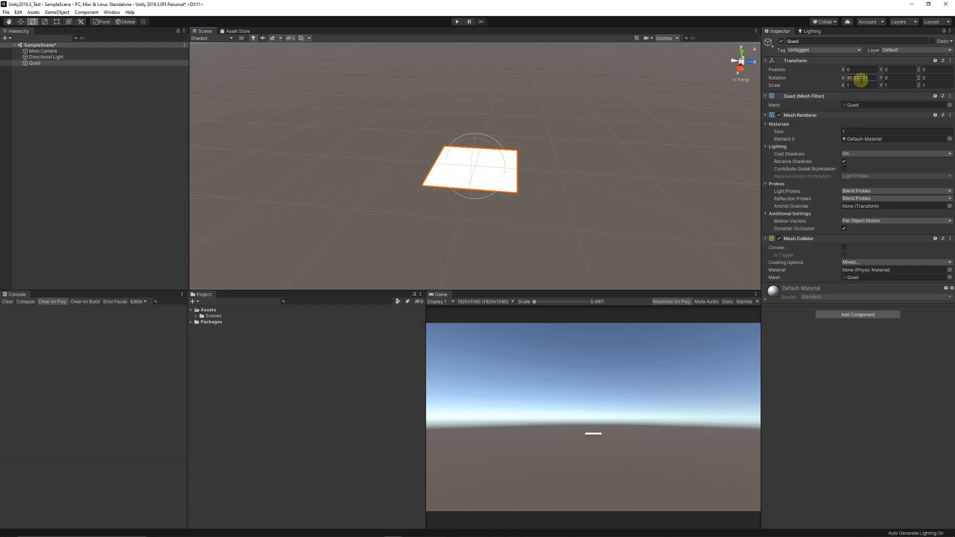
{"action": "left_click_drag", "start_coordinate": [527, 221], "coordinate": [346, 229], "text": "alt"}
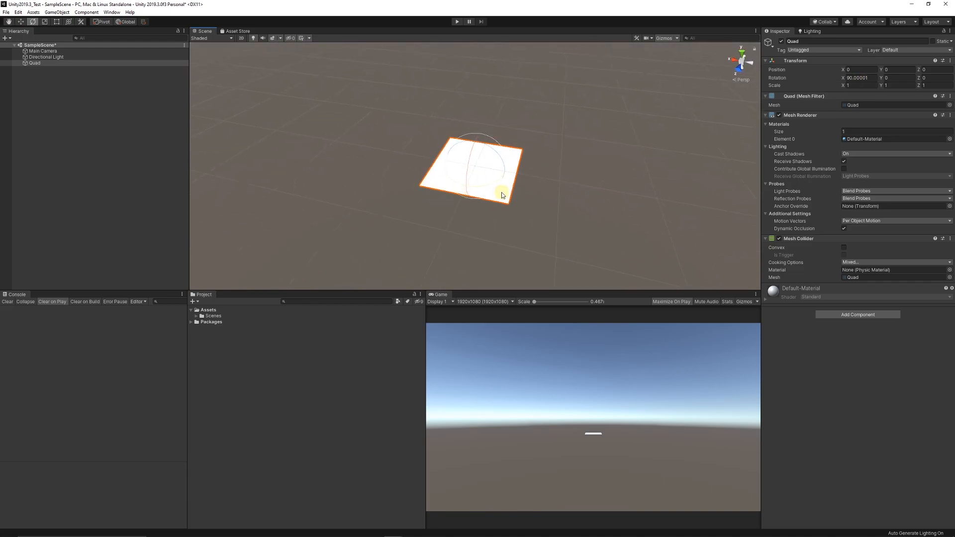
{"action": "scroll", "coordinate": [500, 195], "scroll_direction": "up", "scroll_amount": 3}
{"action": "scroll", "coordinate": [499, 195], "scroll_direction": "up", "scroll_amount": 3}
{"action": "scroll", "coordinate": [507, 191], "scroll_direction": "down", "scroll_amount": 3}
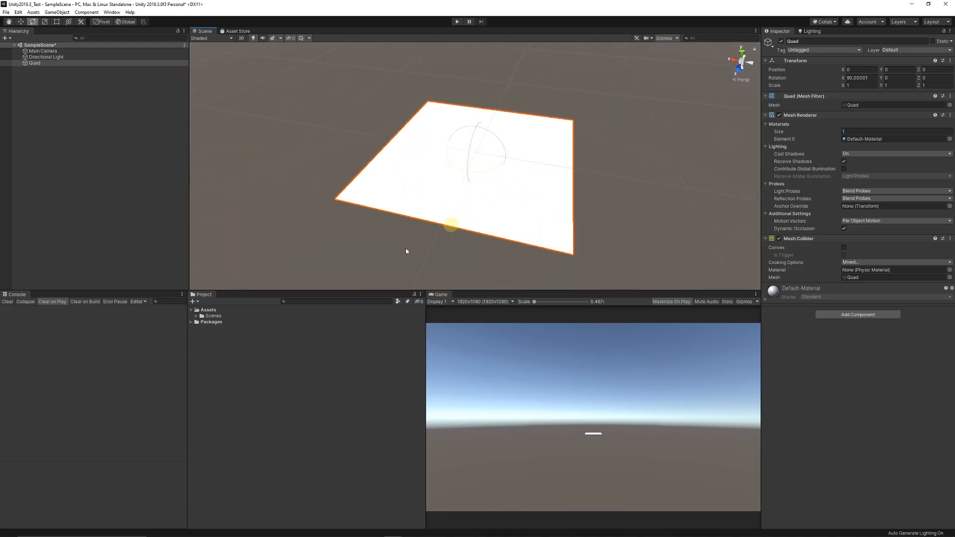
{"action": "left_click", "coordinate": [198, 328]}
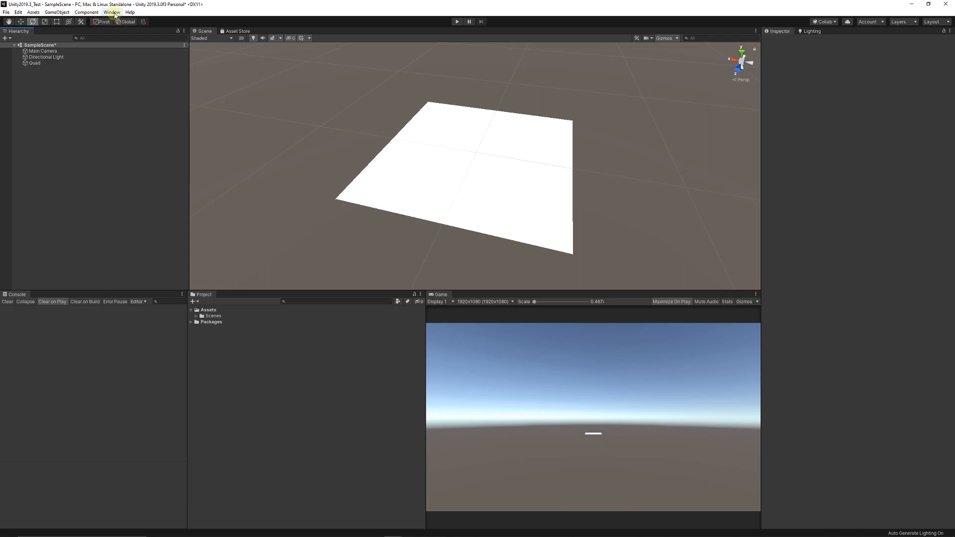
Step: Add a Cube object to the scene
{"action": "right_click", "coordinate": [50, 94]}
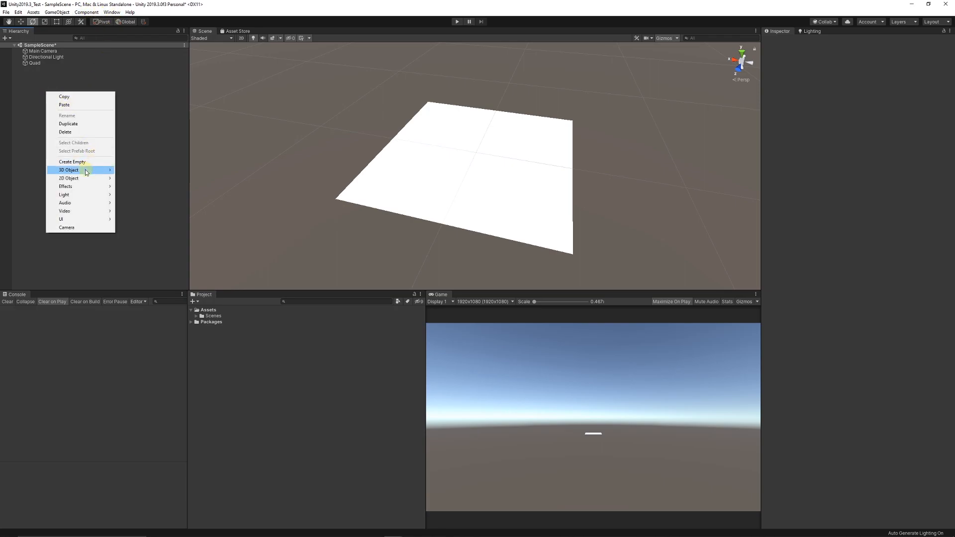
{"action": "mouse_move", "coordinate": [87, 172]}
{"action": "left_click", "coordinate": [149, 170]}
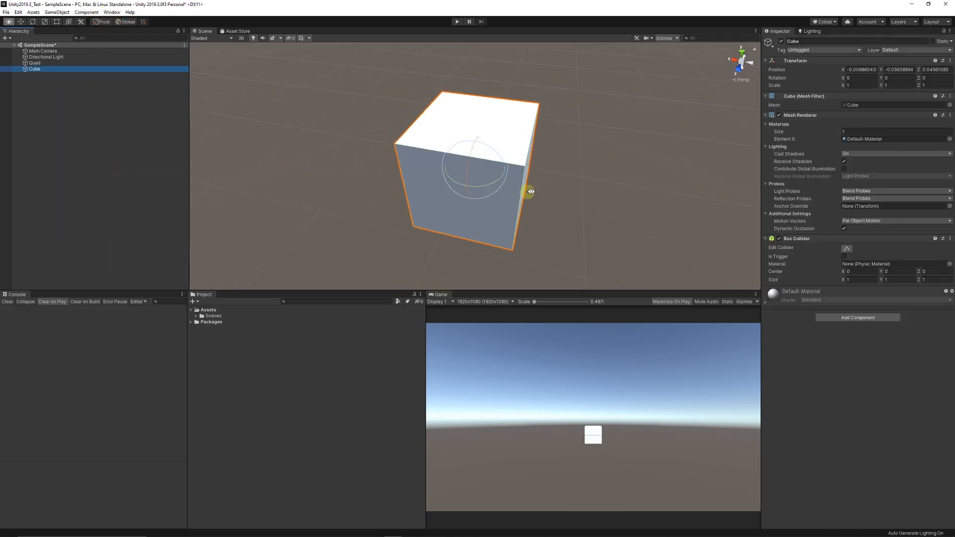
Step: Scale the quad uniformly to 6 on X, Y and Z
{"action": "scroll", "coordinate": [527, 193], "scroll_direction": "down", "scroll_amount": 5}
{"action": "left_click", "coordinate": [521, 172]}
{"action": "left_click_drag", "start_coordinate": [471, 187], "coordinate": [654, 190], "text": "alt"}
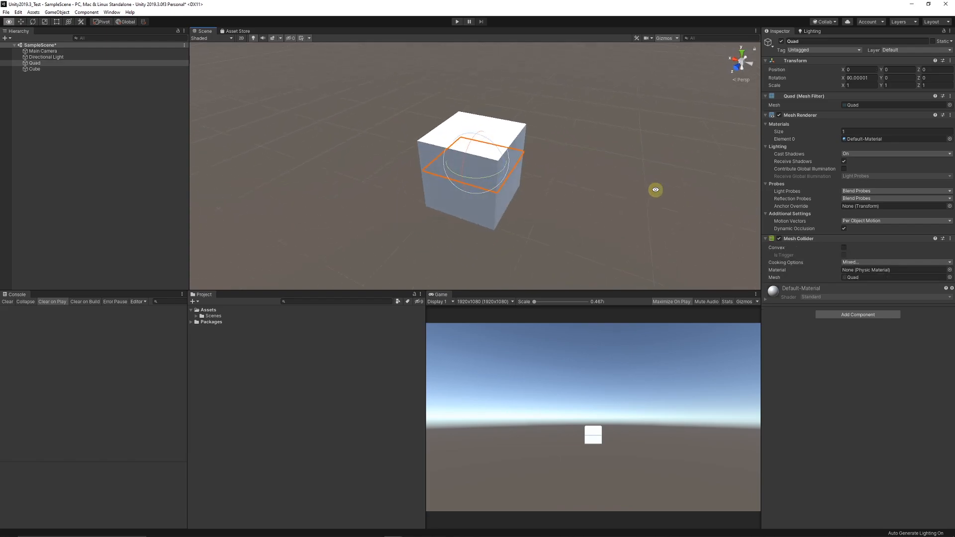
{"action": "left_click", "coordinate": [44, 21]}
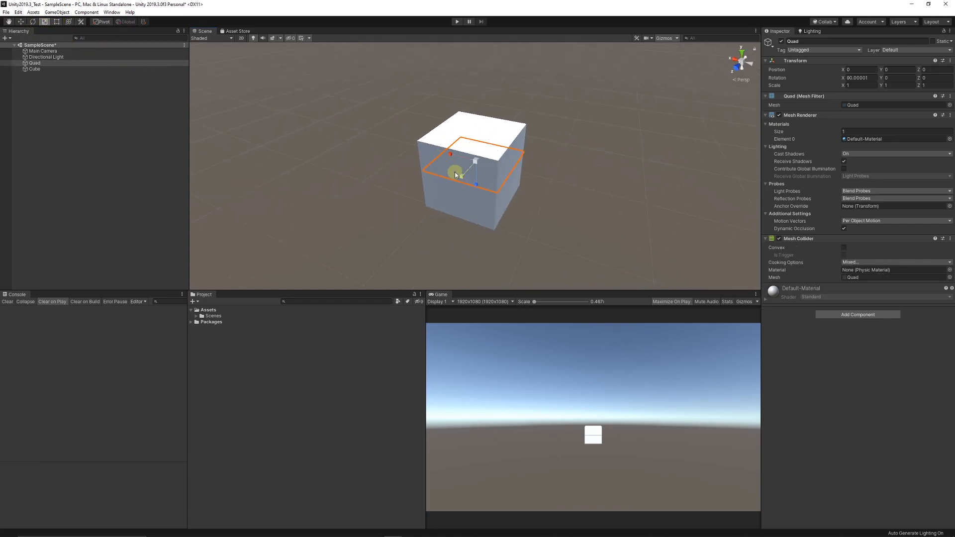
{"action": "left_click_drag", "start_coordinate": [475, 161], "coordinate": [642, 107]}
Step: Raise the cube with vertex snapping so it stands on the quad, at a Y position of about 0.499, and deselect it
{"action": "left_click", "coordinate": [21, 22]}
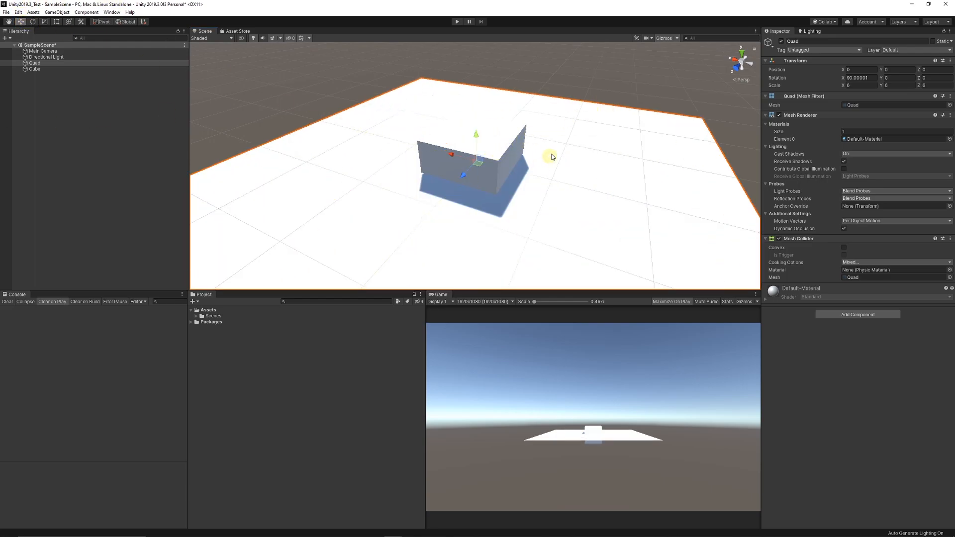
{"action": "left_click", "coordinate": [475, 140]}
{"action": "key", "text": "v"}
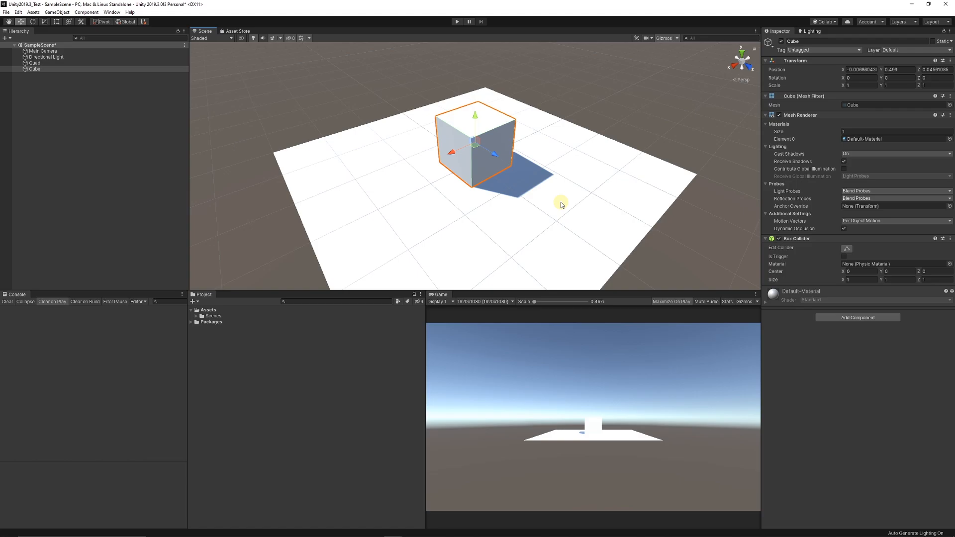
{"action": "left_click", "coordinate": [103, 154]}
{"action": "scroll", "coordinate": [454, 177], "scroll_direction": "down", "scroll_amount": 2}
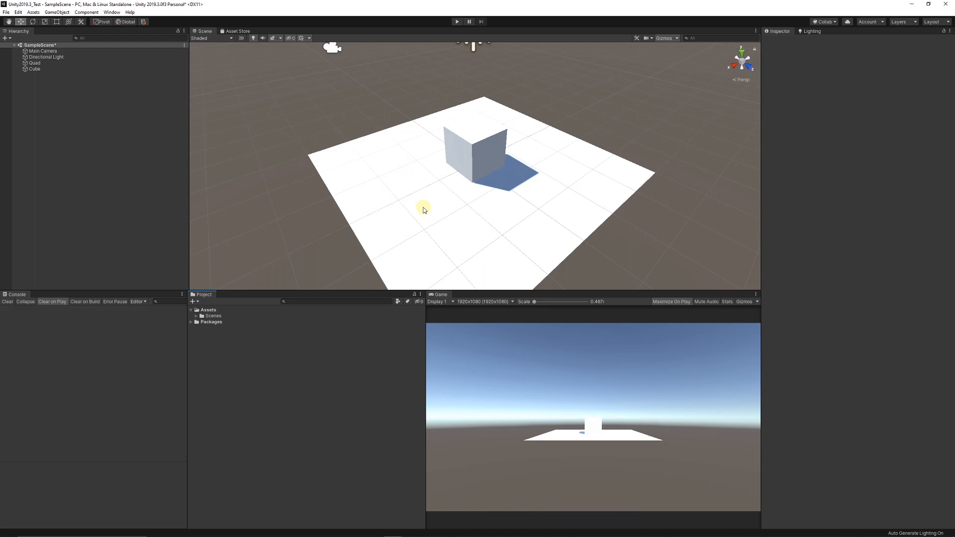
Step: Add a Sphere and place it beside the cube on the quad, at about X 1.84, Y 0.429, Z 0.143
{"action": "right_click", "coordinate": [58, 98]}
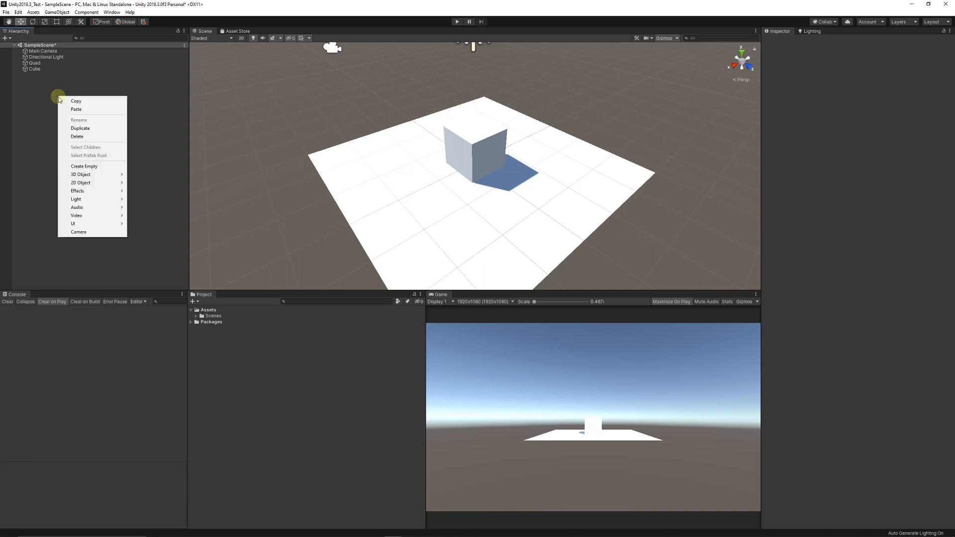
{"action": "mouse_move", "coordinate": [94, 175]}
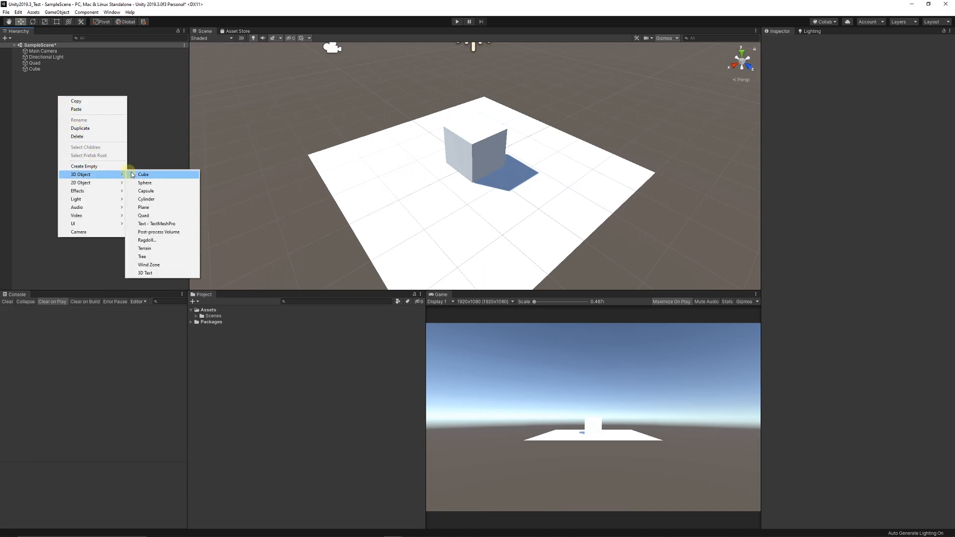
{"action": "left_click", "coordinate": [145, 182]}
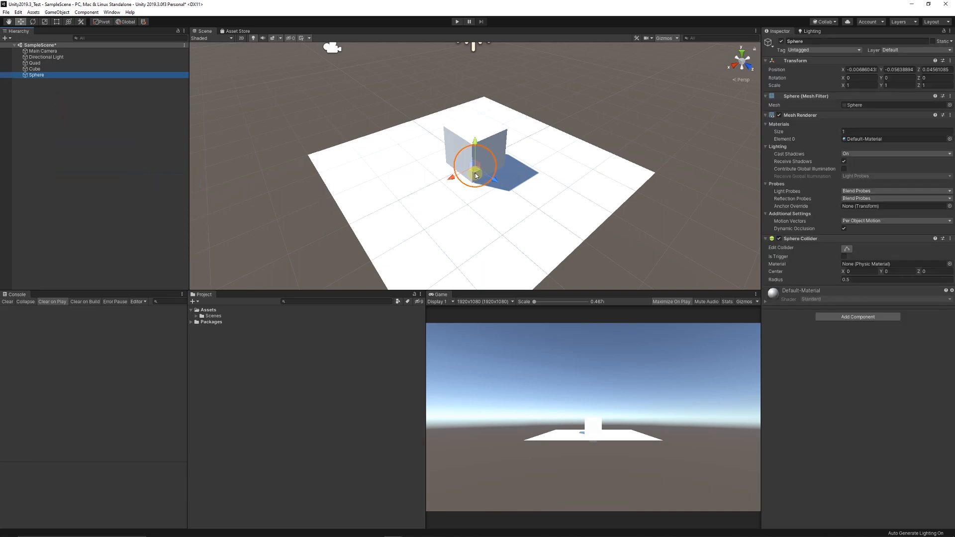
{"action": "left_click_drag", "start_coordinate": [476, 175], "coordinate": [397, 167]}
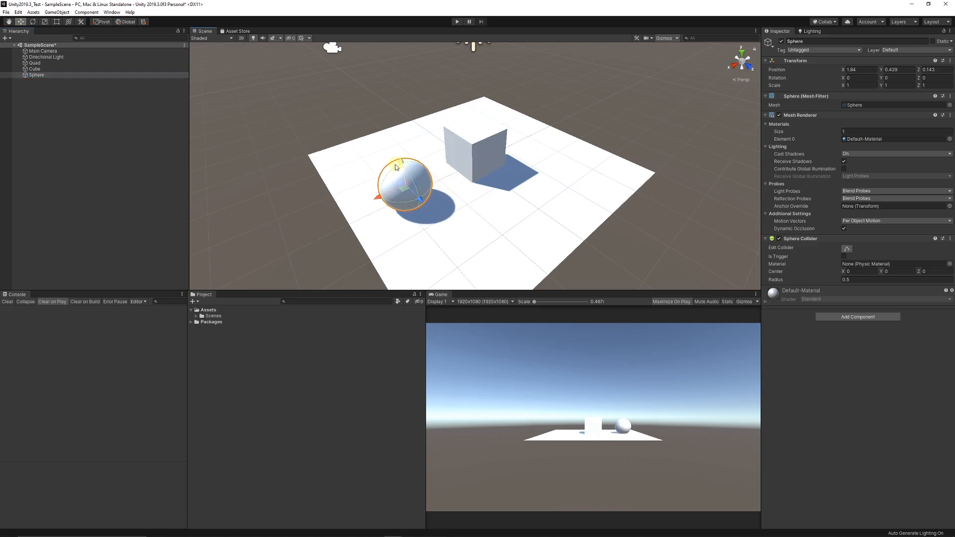
{"action": "scroll", "coordinate": [392, 166], "scroll_direction": "up", "scroll_amount": 2}
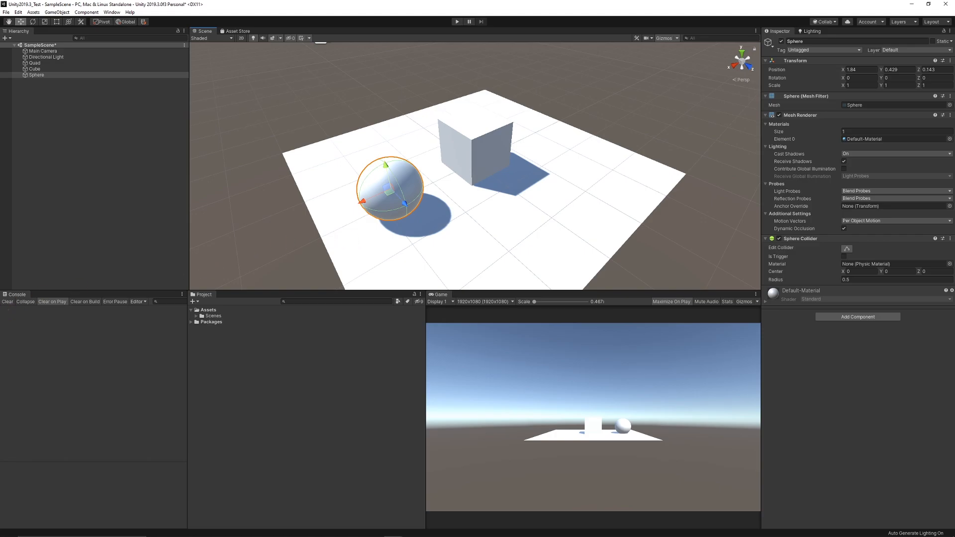
Step: Create a material named ReflectiveBall in the Assets folder and apply it to the sphere
{"action": "right_click", "coordinate": [226, 362]}
{"action": "mouse_move", "coordinate": [250, 181]}
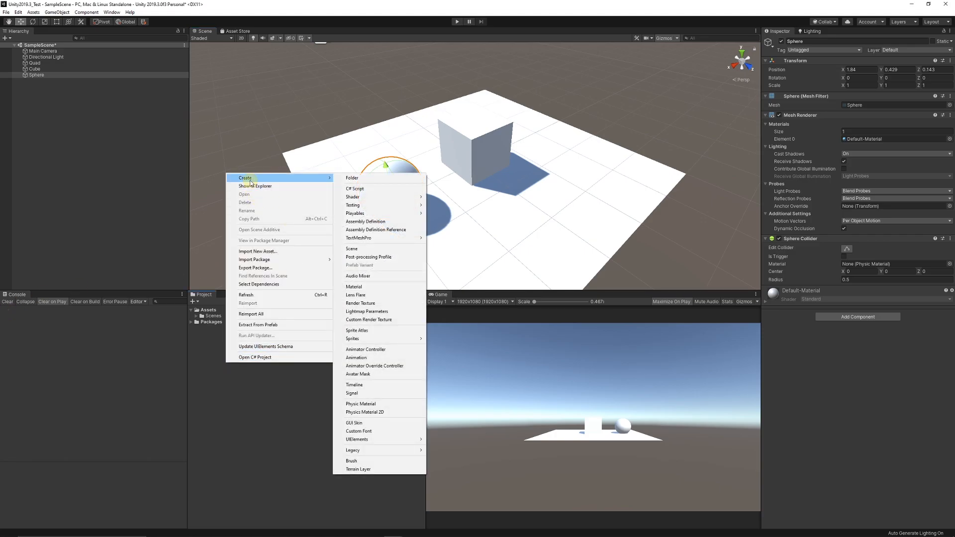
{"action": "left_click", "coordinate": [368, 287]}
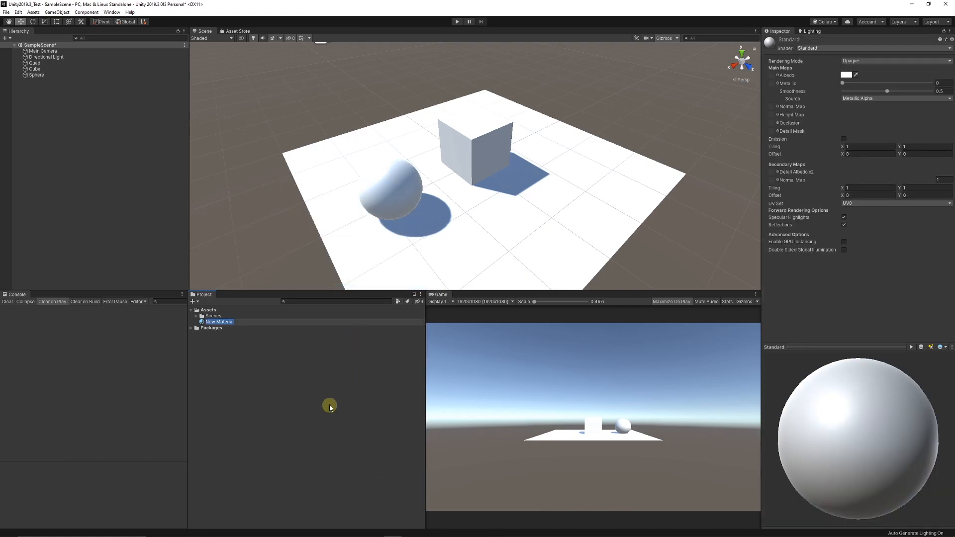
{"action": "type", "text": "ReflectiveBall"}
{"action": "key", "text": "Return"}
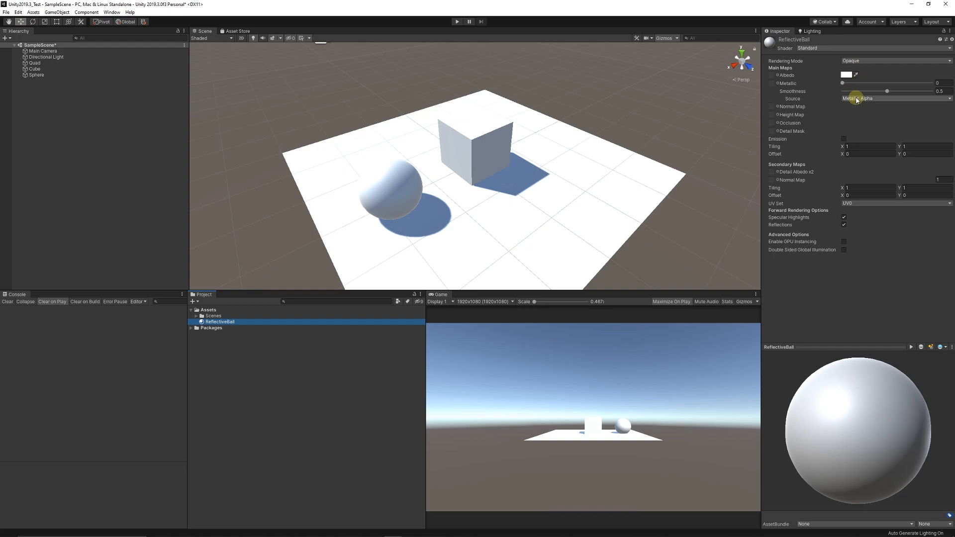
{"action": "left_click_drag", "start_coordinate": [218, 322], "coordinate": [422, 205]}
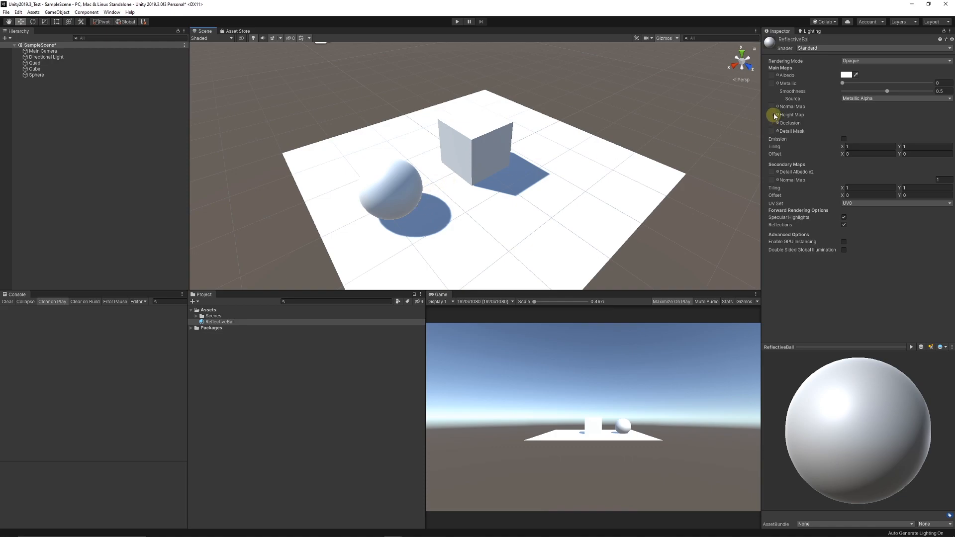
Step: Set the ReflectiveBall material's albedo colour to red and its smoothness to 1
{"action": "left_click", "coordinate": [846, 75]}
{"action": "left_click_drag", "start_coordinate": [259, 276], "coordinate": [274, 252]}
{"action": "left_click", "coordinate": [295, 209]}
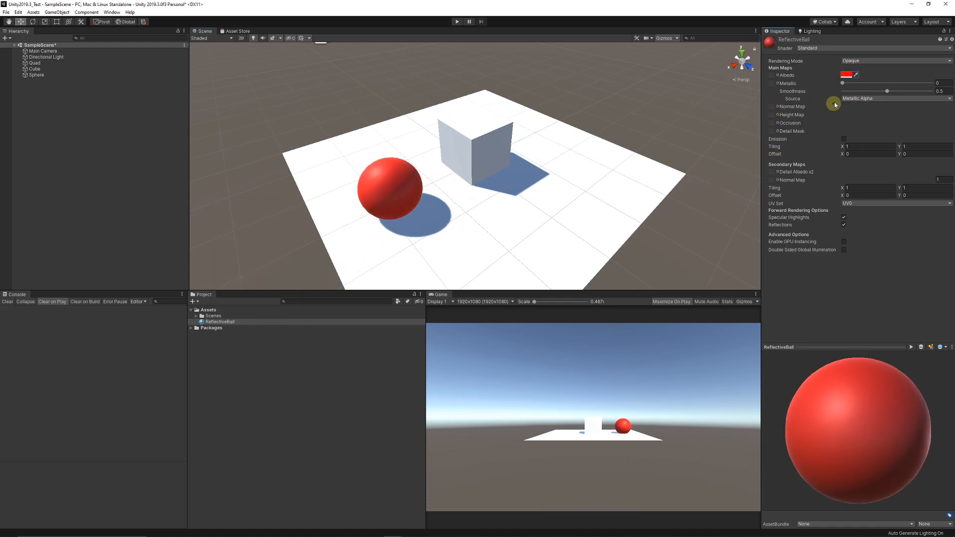
{"action": "left_click_drag", "start_coordinate": [887, 91], "coordinate": [931, 91]}
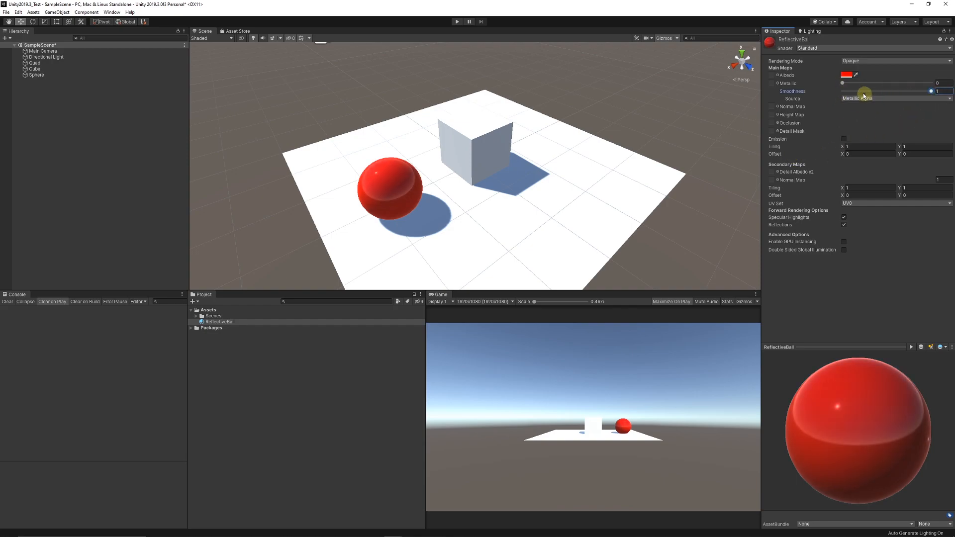
Step: Set the ReflectiveBall material's metallic value to 1 and enable emission with a bright red colour
{"action": "left_click_drag", "start_coordinate": [841, 84], "coordinate": [951, 87]}
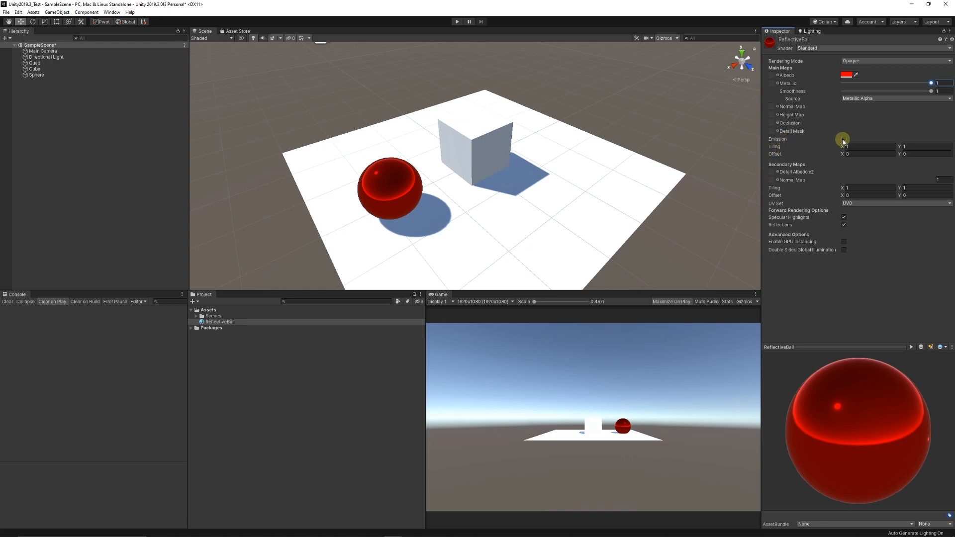
{"action": "left_click", "coordinate": [843, 140]}
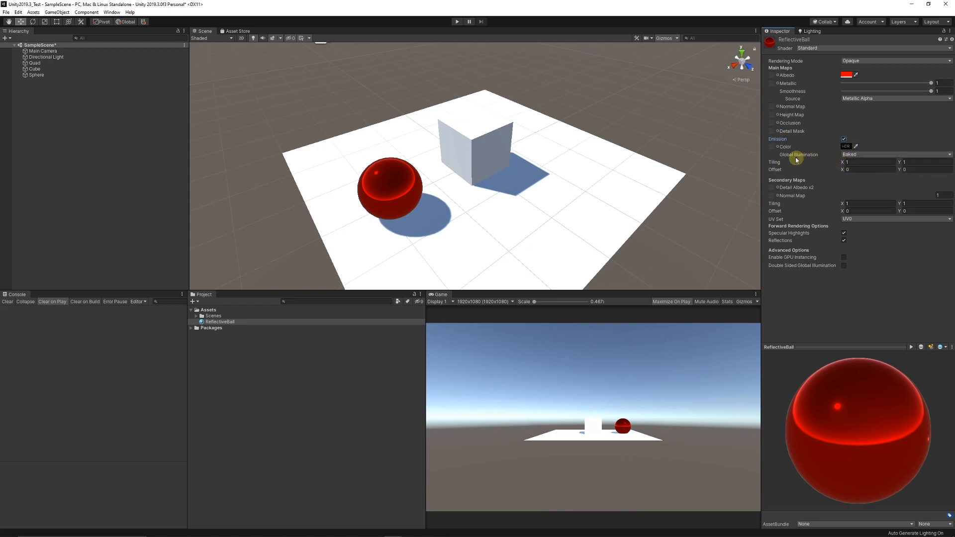
{"action": "mouse_move", "coordinate": [780, 154]}
{"action": "left_click", "coordinate": [846, 147]}
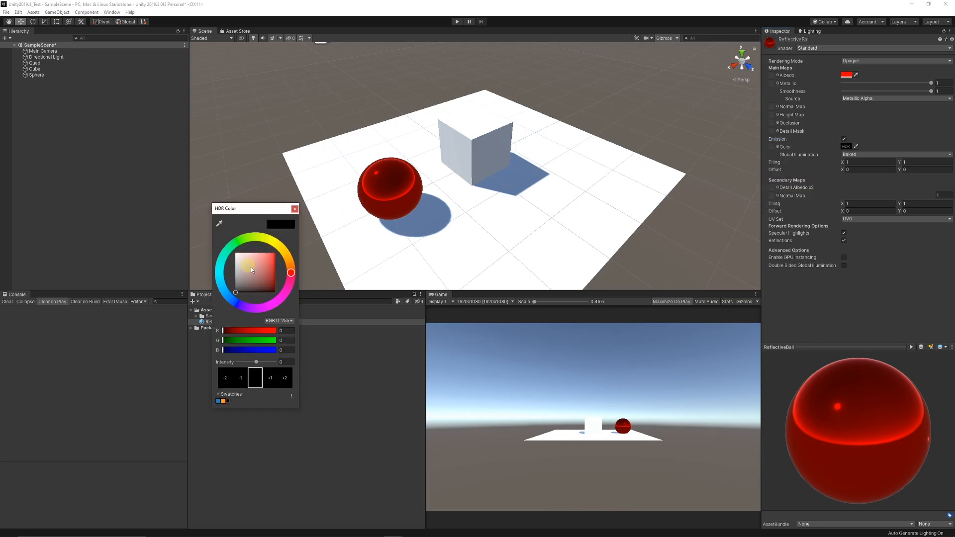
{"action": "mouse_move", "coordinate": [254, 265]}
{"action": "left_mouse_down"}
{"action": "mouse_move", "coordinate": [296, 234]}
{"action": "mouse_move", "coordinate": [275, 251]}
{"action": "left_mouse_up"}
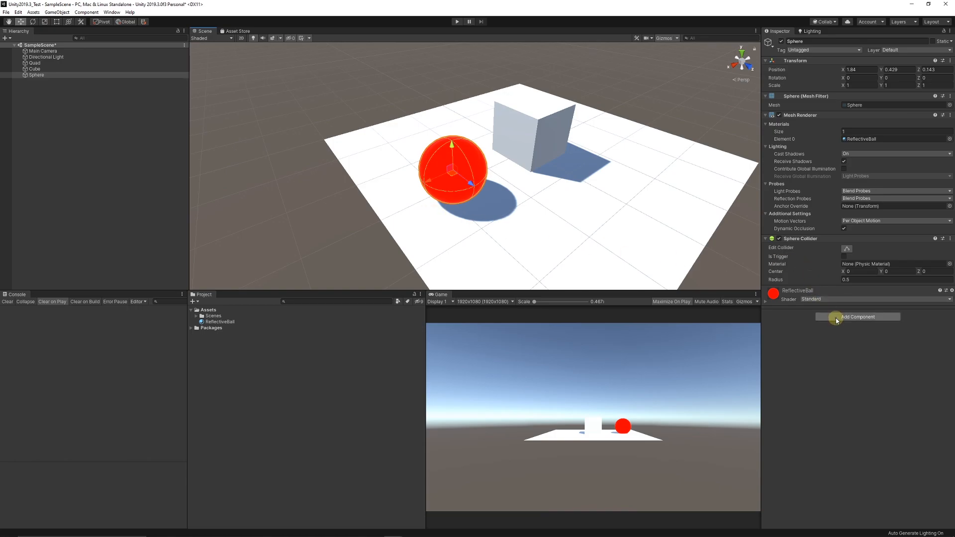
Step: Add a Halo component to the sphere
{"action": "left_click", "coordinate": [835, 318]}
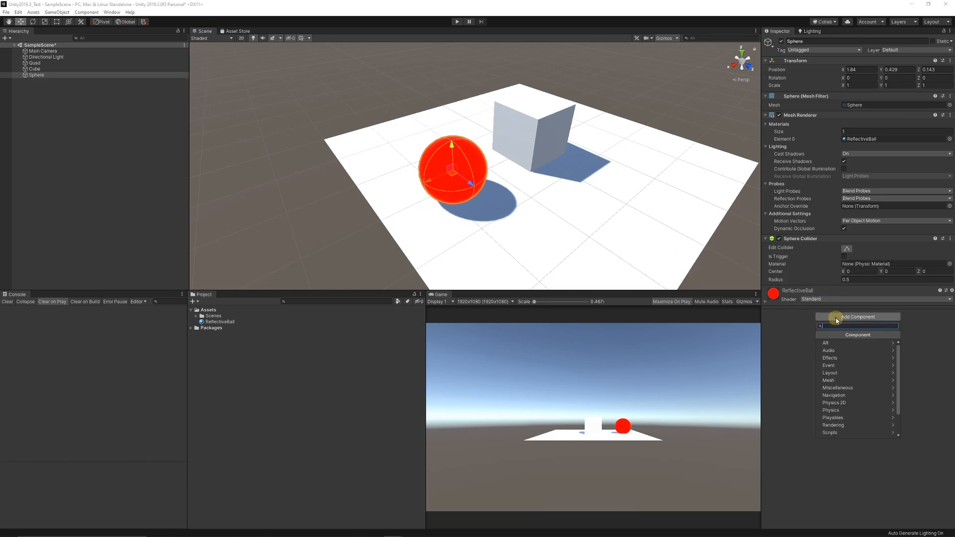
{"action": "type", "text": "halo"}
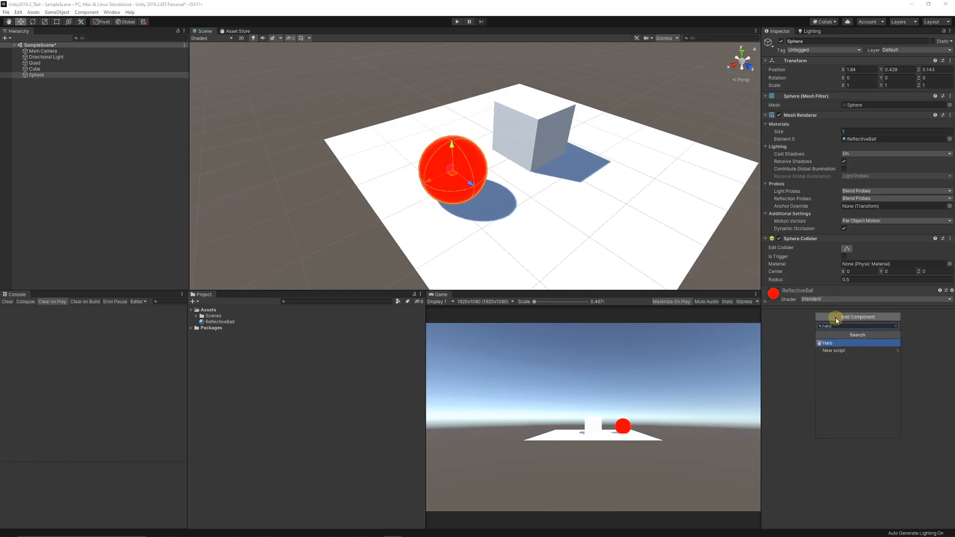
{"action": "key", "text": "Return"}
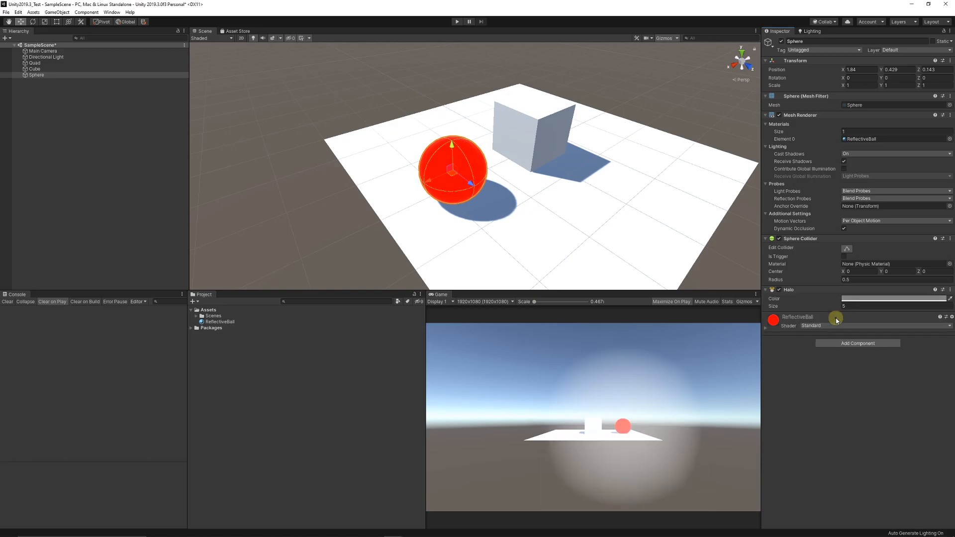
Step: Set the sphere's halo colour to bright red and reduce its size to 0.66
{"action": "left_click", "coordinate": [855, 298]}
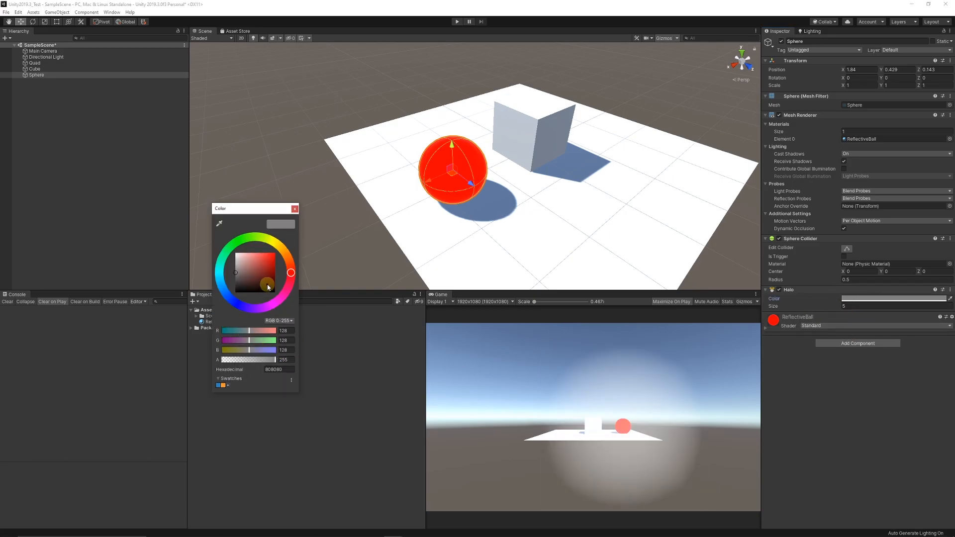
{"action": "left_click_drag", "start_coordinate": [267, 284], "coordinate": [285, 242]}
{"action": "left_click_drag", "start_coordinate": [790, 307], "coordinate": [783, 320]}
{"action": "left_click_drag", "start_coordinate": [514, 198], "coordinate": [547, 192], "text": "alt"}
{"action": "scroll", "coordinate": [576, 189], "scroll_direction": "up", "scroll_amount": 2}
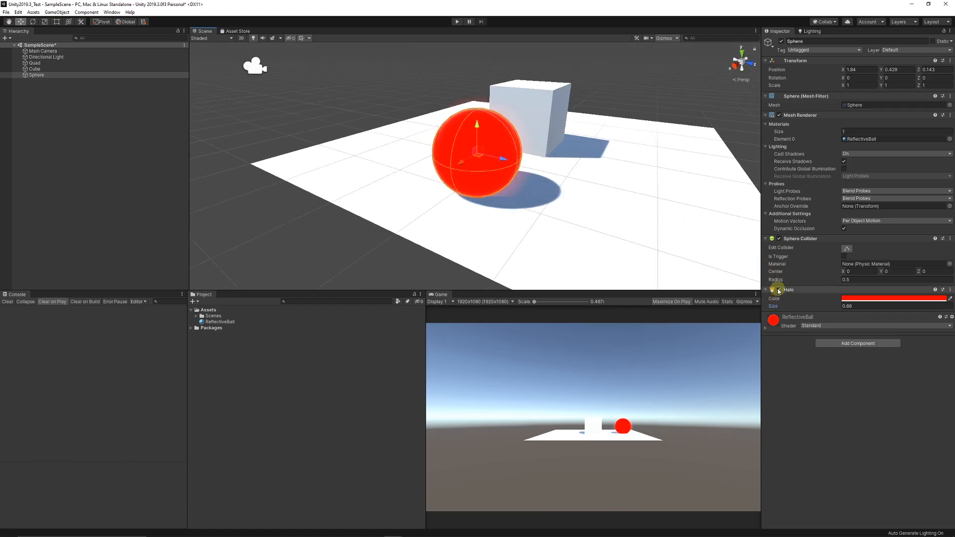
{"action": "left_click_drag", "start_coordinate": [495, 204], "coordinate": [508, 242], "text": "alt"}
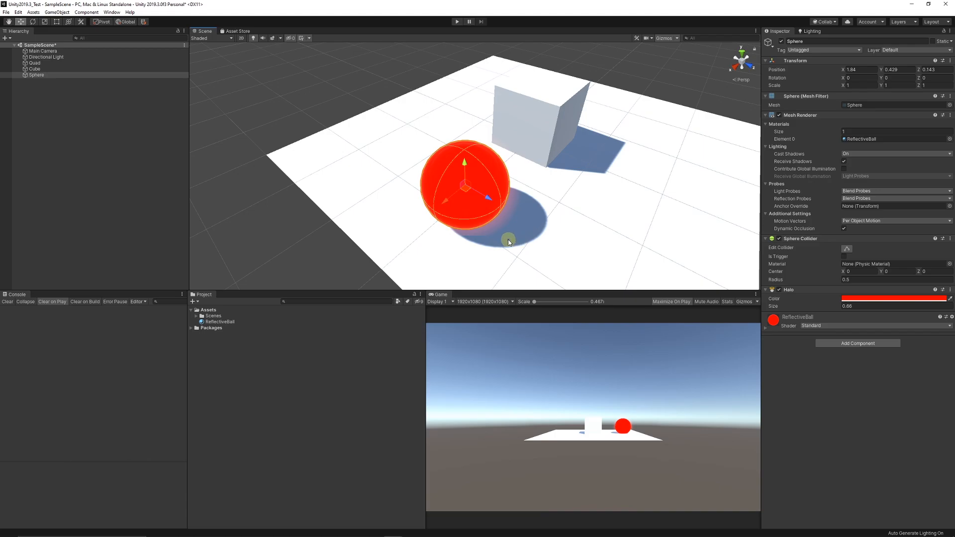
Step: Deselect the sphere and turn on the skybox and effects display in the Scene view
{"action": "left_click", "coordinate": [396, 276]}
{"action": "scroll", "coordinate": [420, 221], "scroll_direction": "down", "scroll_amount": 2}
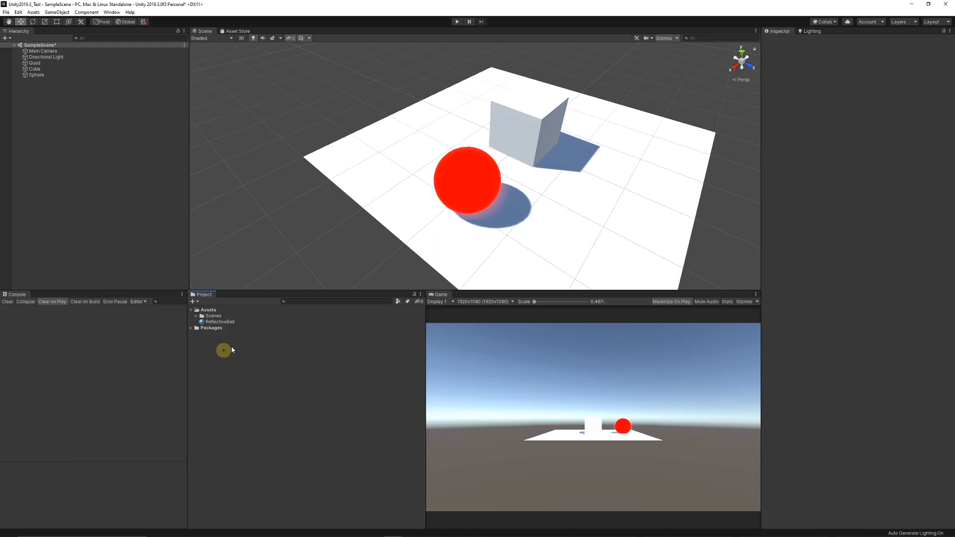
{"action": "scroll", "coordinate": [386, 226], "scroll_direction": "down", "scroll_amount": 2}
{"action": "left_click", "coordinate": [272, 38]}
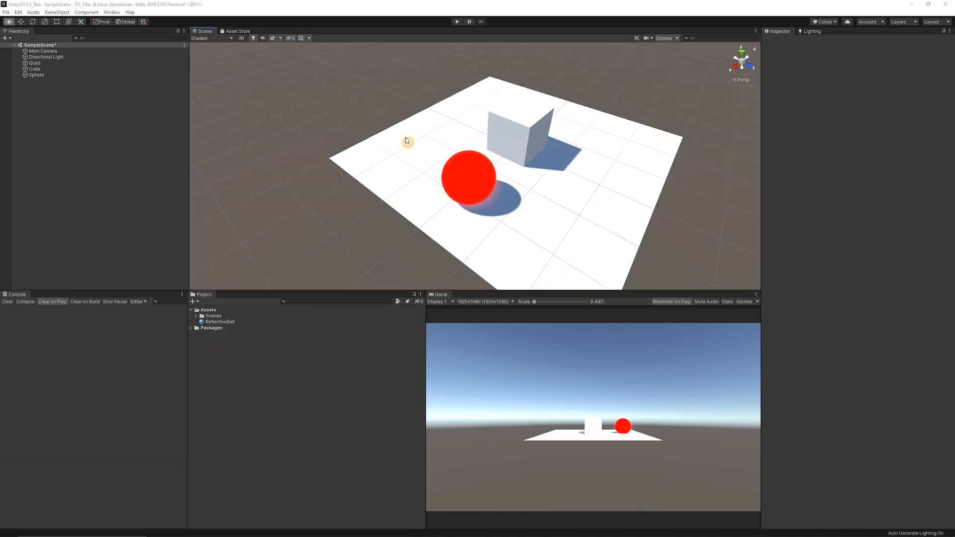
{"action": "left_click_drag", "start_coordinate": [456, 169], "coordinate": [426, 124], "text": "alt"}
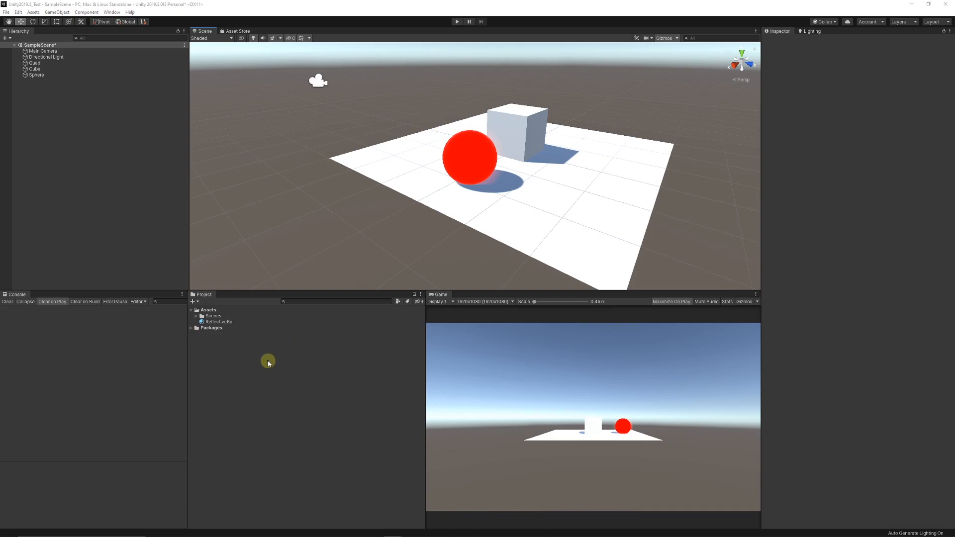
Step: Create a material named Neon_Sky in the Assets folder
{"action": "right_click", "coordinate": [222, 358]}
{"action": "mouse_move", "coordinate": [269, 175]}
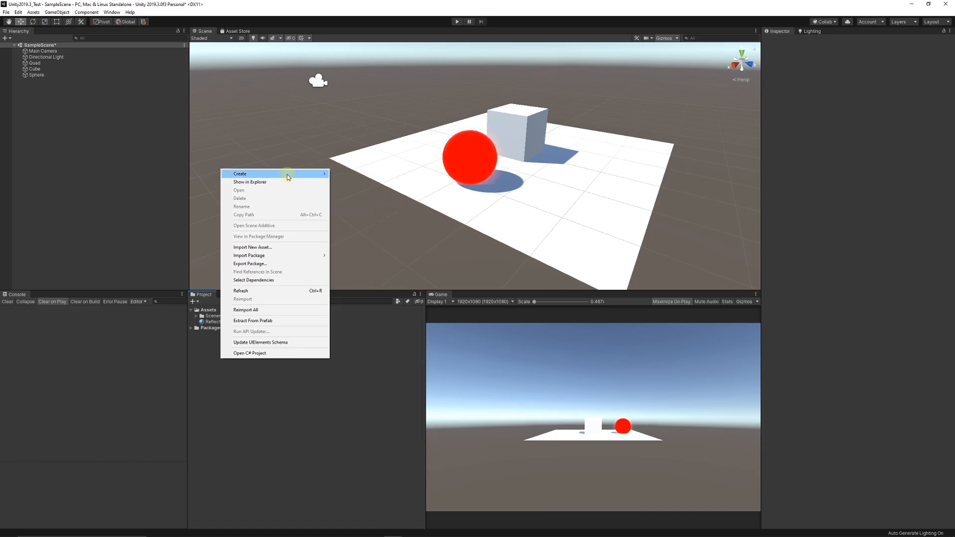
{"action": "left_click", "coordinate": [352, 283]}
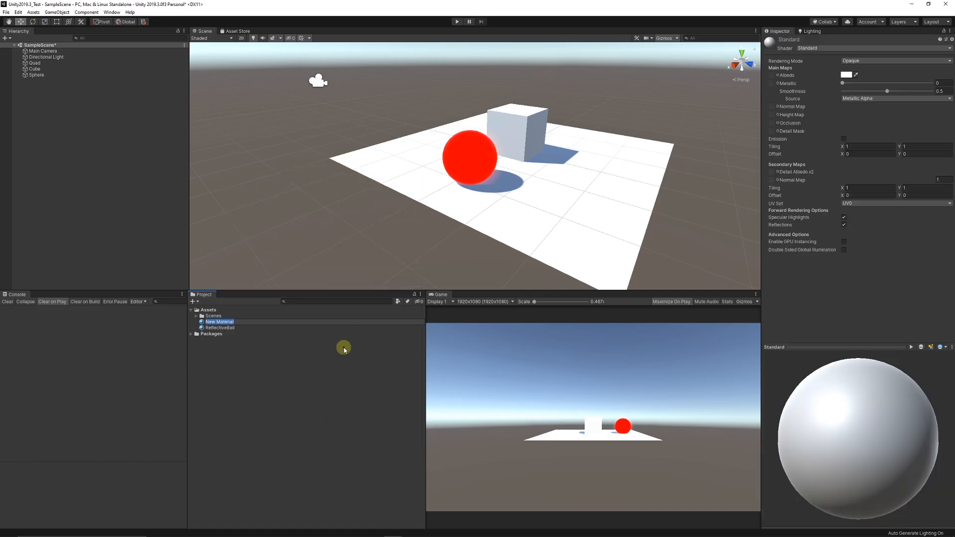
{"action": "type", "text": "Neon_Sky"}
{"action": "key", "text": "Return"}
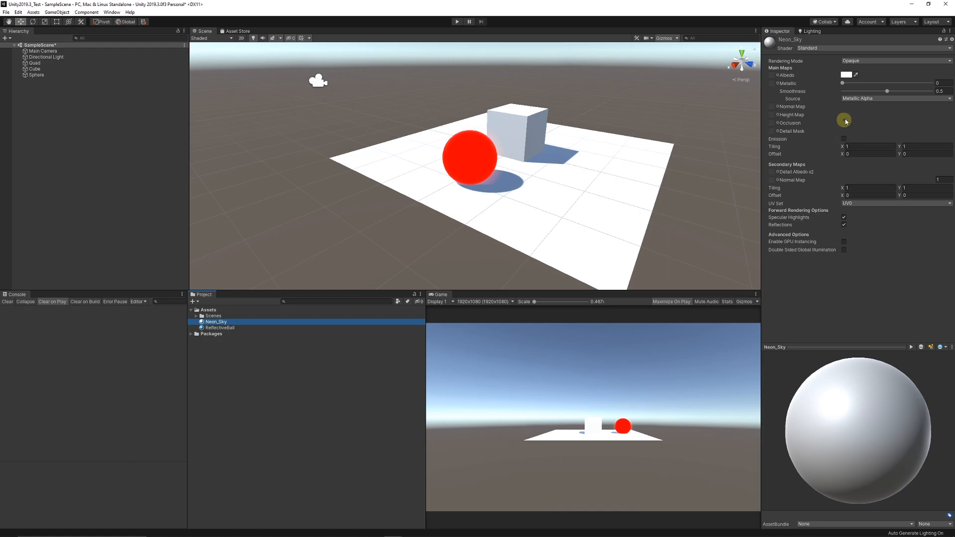
Step: Change the Neon_Sky material's shader to Skybox/Procedural and set its sun size to 0.06
{"action": "left_click", "coordinate": [810, 49]}
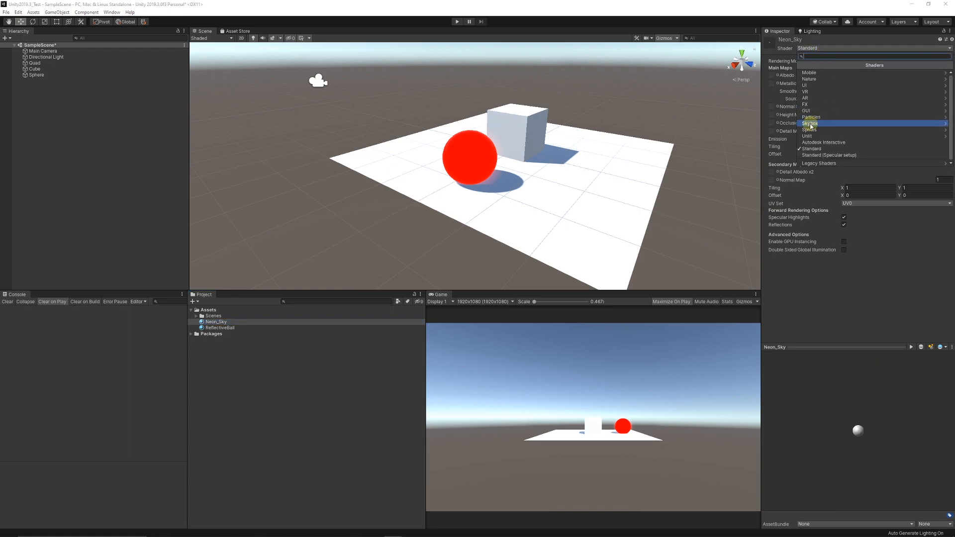
{"action": "left_click", "coordinate": [810, 123]}
{"action": "left_click", "coordinate": [826, 92]}
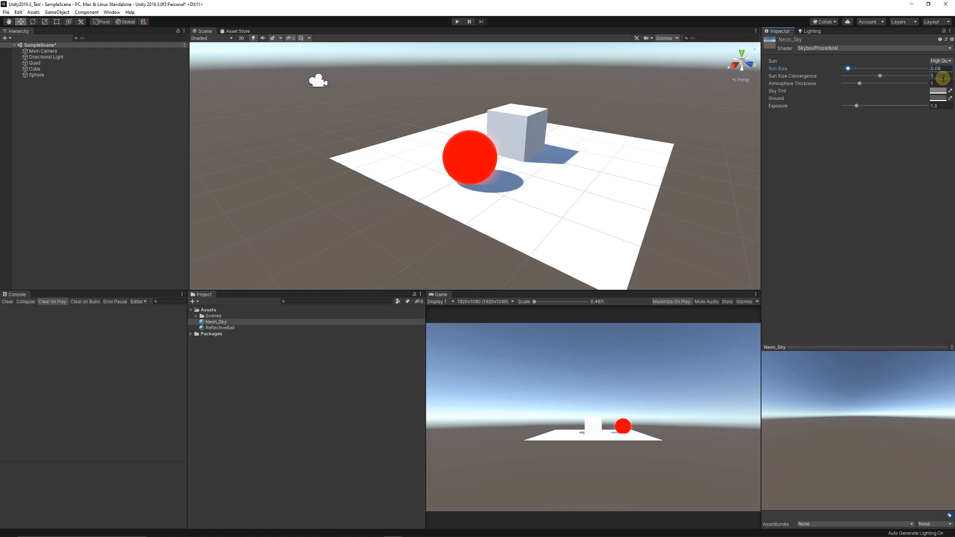
Step: Set the Neon_Sky material's sky tint to bright cyan blue, hex 00DFFF
{"action": "left_click", "coordinate": [938, 90]}
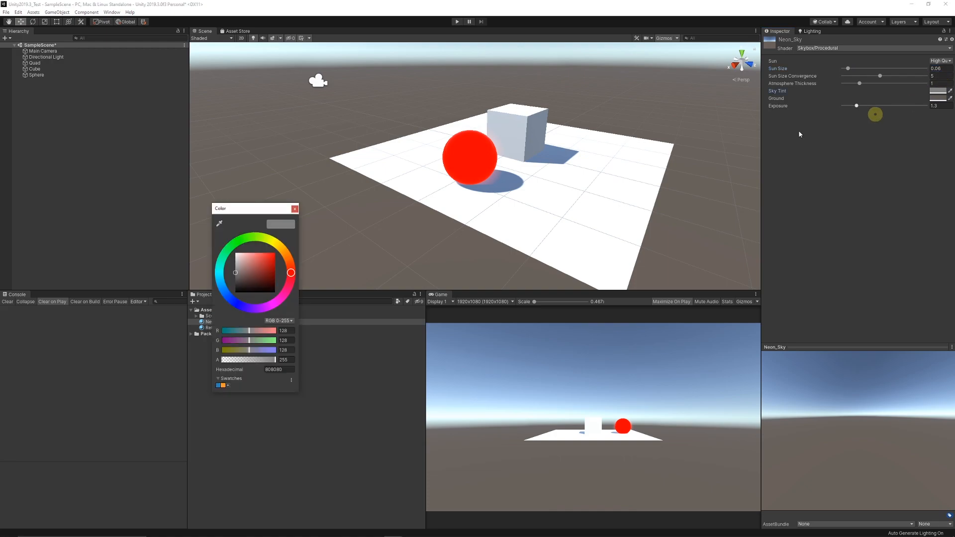
{"action": "left_click", "coordinate": [220, 274]}
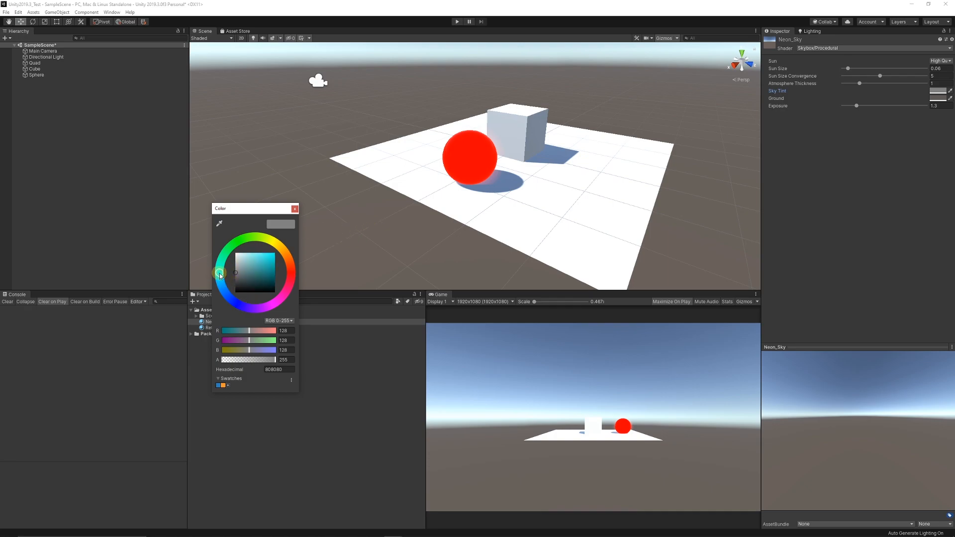
{"action": "left_click", "coordinate": [274, 253]}
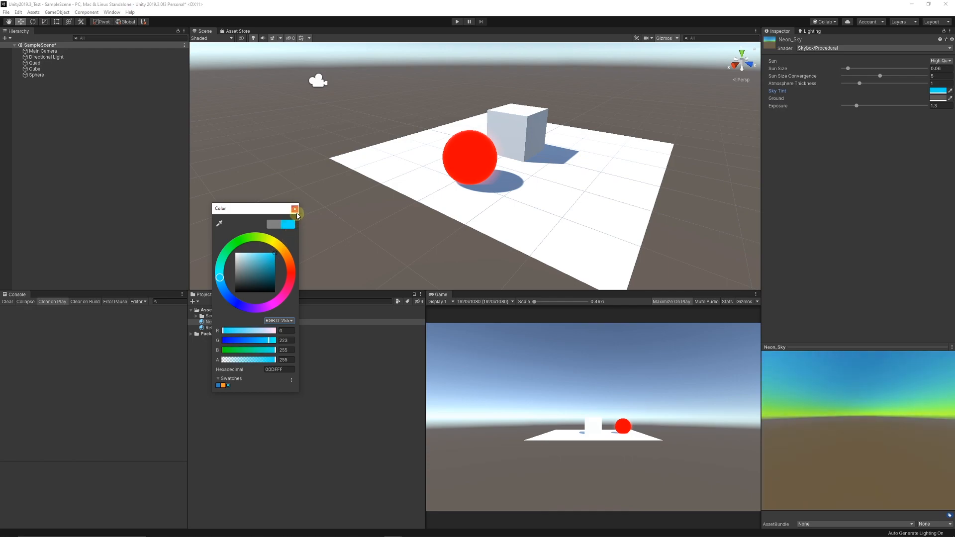
{"action": "left_click", "coordinate": [294, 209]}
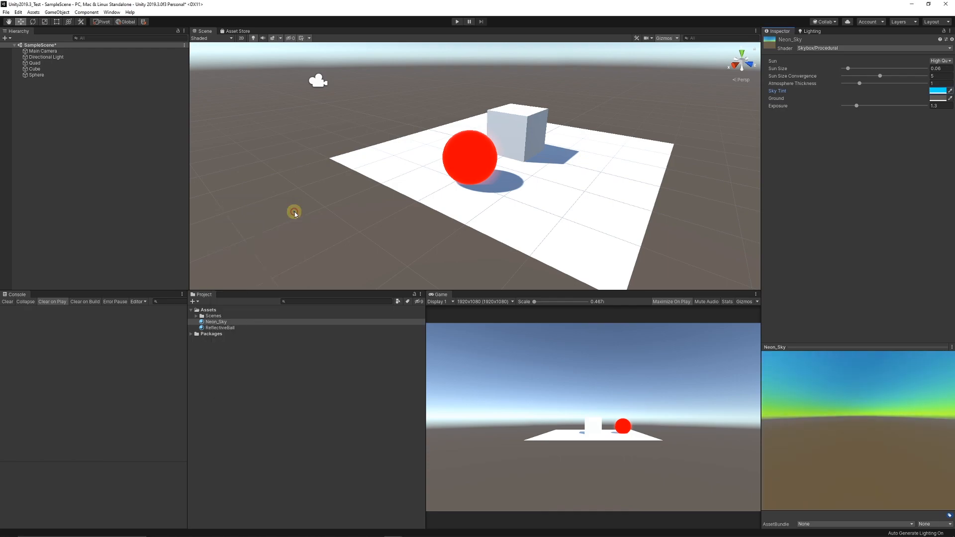
Step: Set the Neon_Sky material's ground colour to bright cyan, hex 00F2FF
{"action": "left_click", "coordinate": [938, 99]}
{"action": "left_click", "coordinate": [220, 276]}
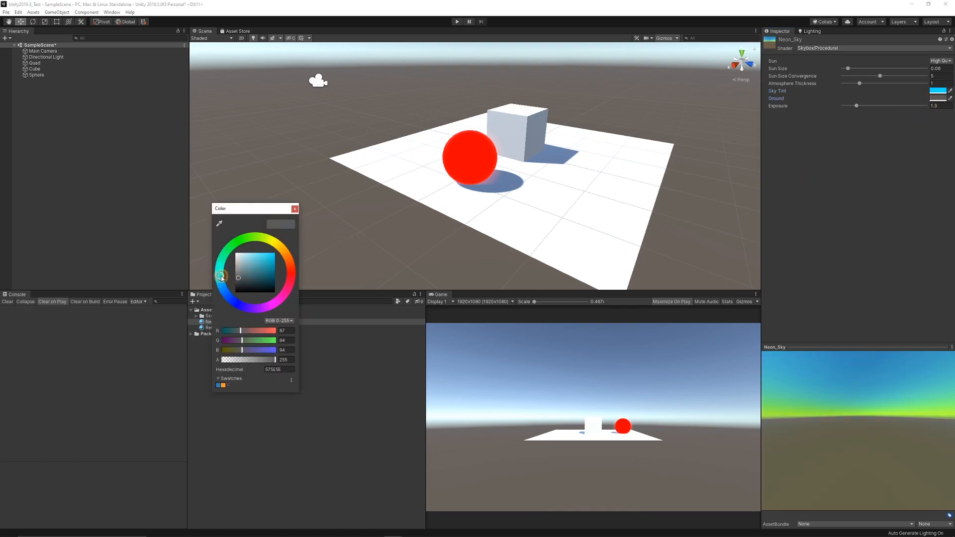
{"action": "left_click", "coordinate": [274, 253]}
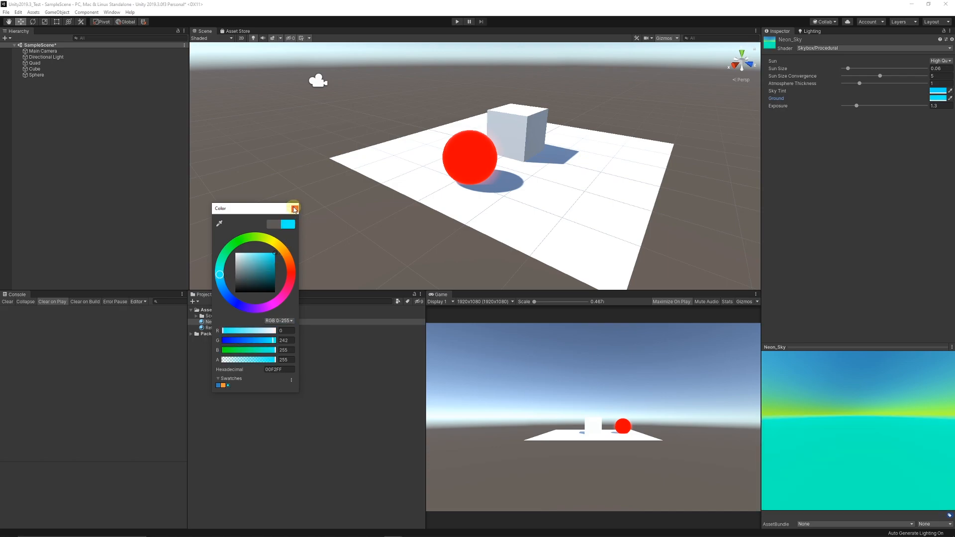
{"action": "left_click", "coordinate": [295, 208]}
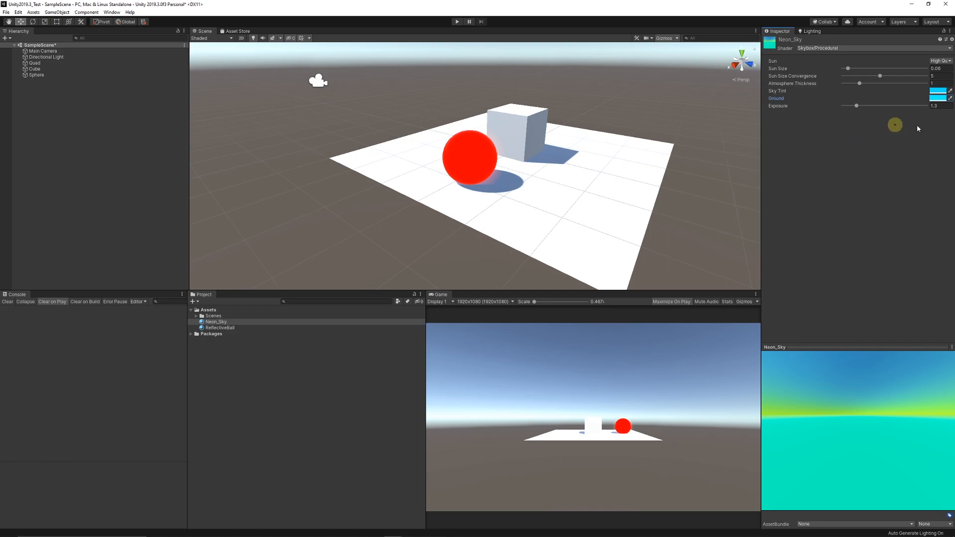
Step: Set the Neon_Sky material's exposure to 1 and its atmosphere thickness to 0.5
{"action": "type", "text": "1"}
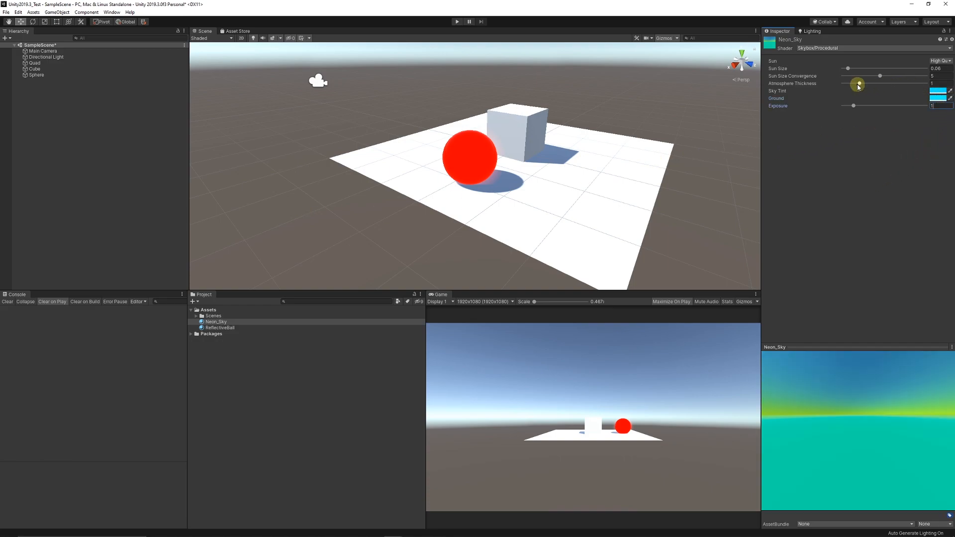
{"action": "left_click_drag", "start_coordinate": [859, 86], "coordinate": [852, 88]}
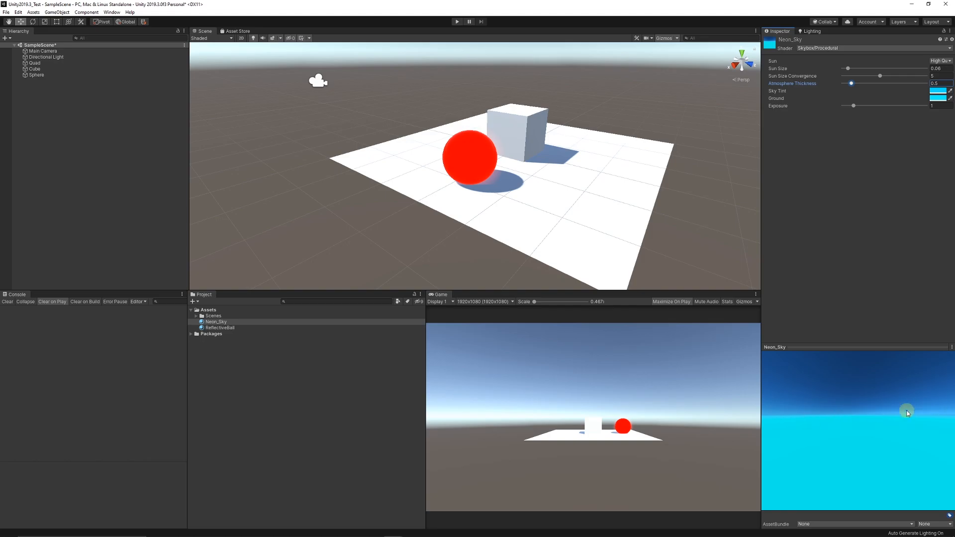
Step: Assign Neon_Sky as the scene's skybox material in the lighting settings and return to the material's properties
{"action": "left_click", "coordinate": [807, 32]}
{"action": "left_click", "coordinate": [111, 12]}
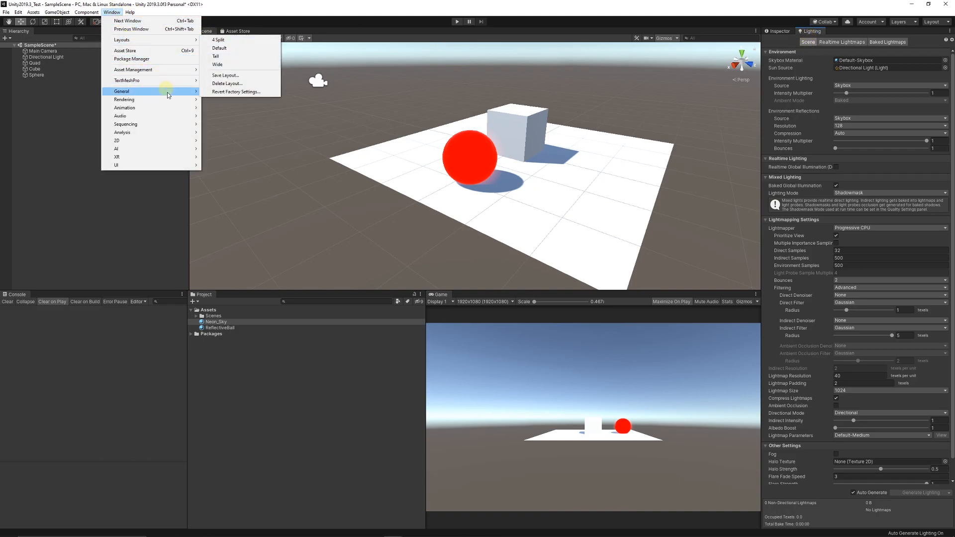
{"action": "mouse_move", "coordinate": [169, 100]}
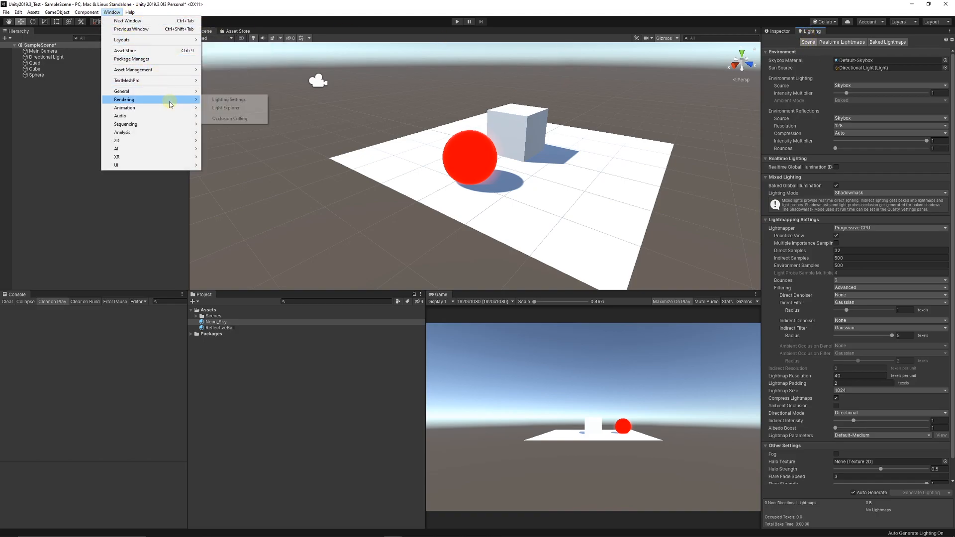
{"action": "left_click", "coordinate": [243, 100]}
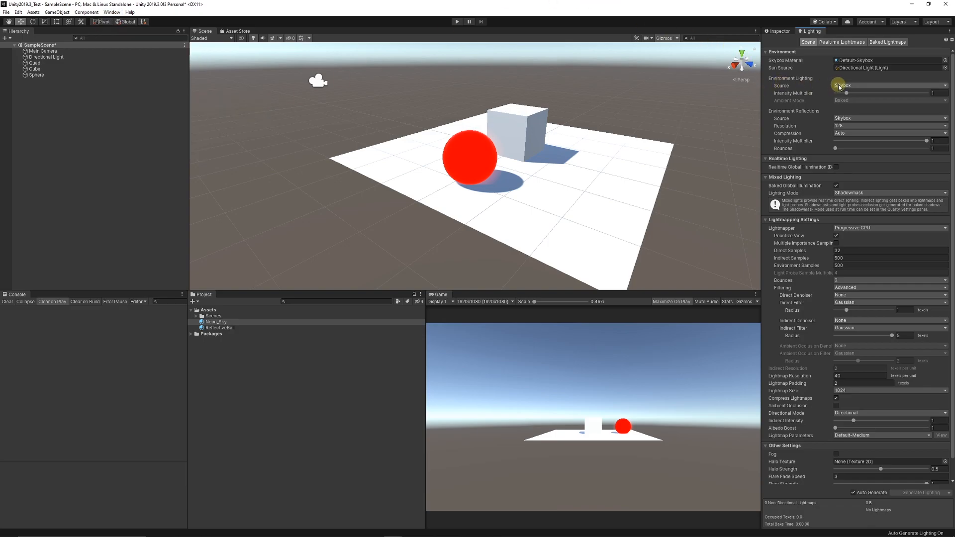
{"action": "left_click_drag", "start_coordinate": [216, 324], "coordinate": [859, 63]}
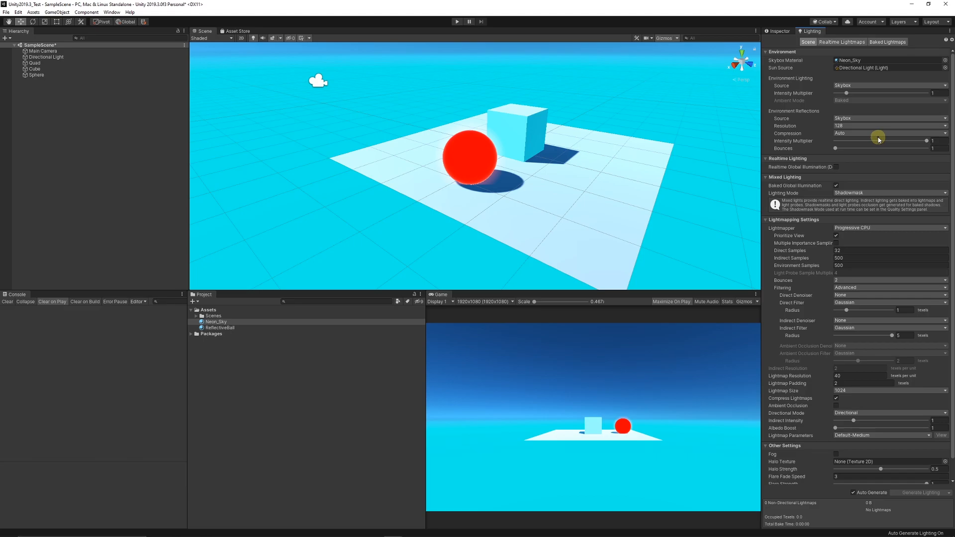
{"action": "left_click", "coordinate": [779, 33]}
{"action": "left_click_drag", "start_coordinate": [613, 122], "coordinate": [539, 179], "text": "alt"}
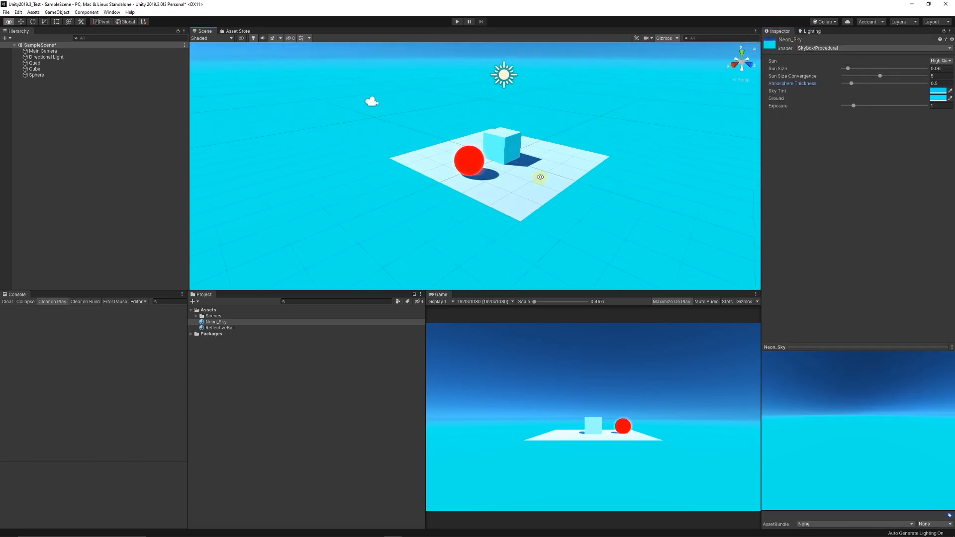
{"action": "scroll", "coordinate": [524, 193], "scroll_direction": "up", "scroll_amount": 2}
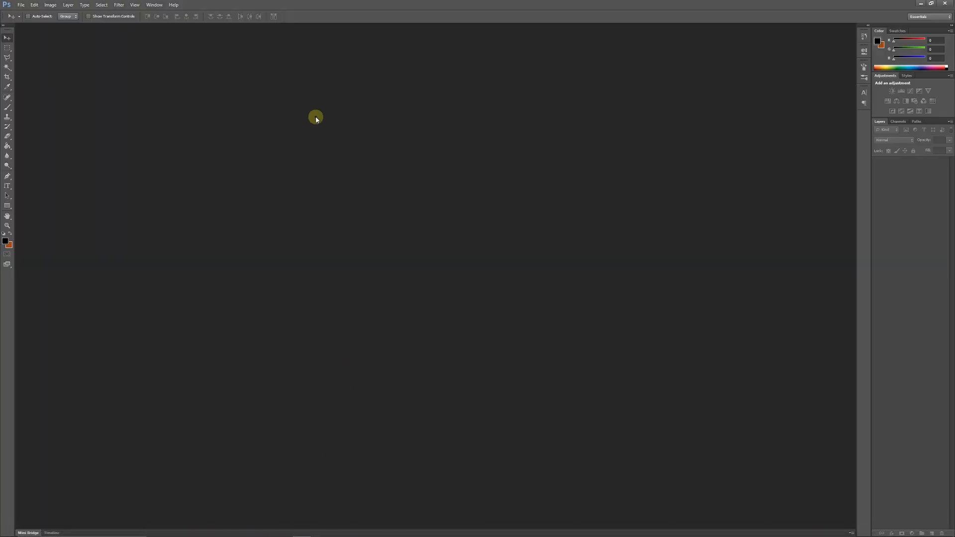
Step: Create a new Photoshop document 512 pixels wide and 512 pixels high
{"action": "left_click", "coordinate": [21, 6]}
{"action": "left_click", "coordinate": [26, 13]}
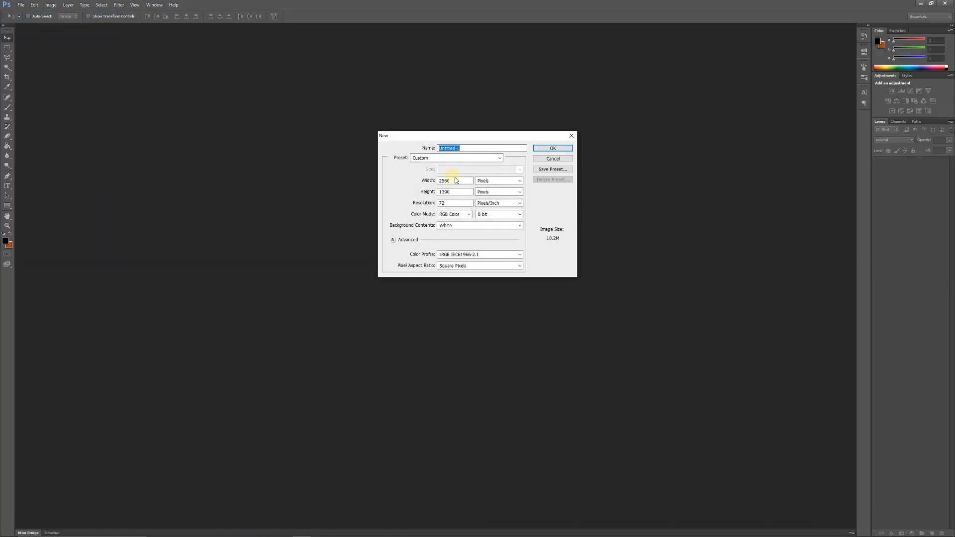
{"action": "double_click", "coordinate": [468, 182]}
{"action": "type", "text": "512"}
{"action": "key", "text": "Tab"}
{"action": "key", "text": "Tab"}
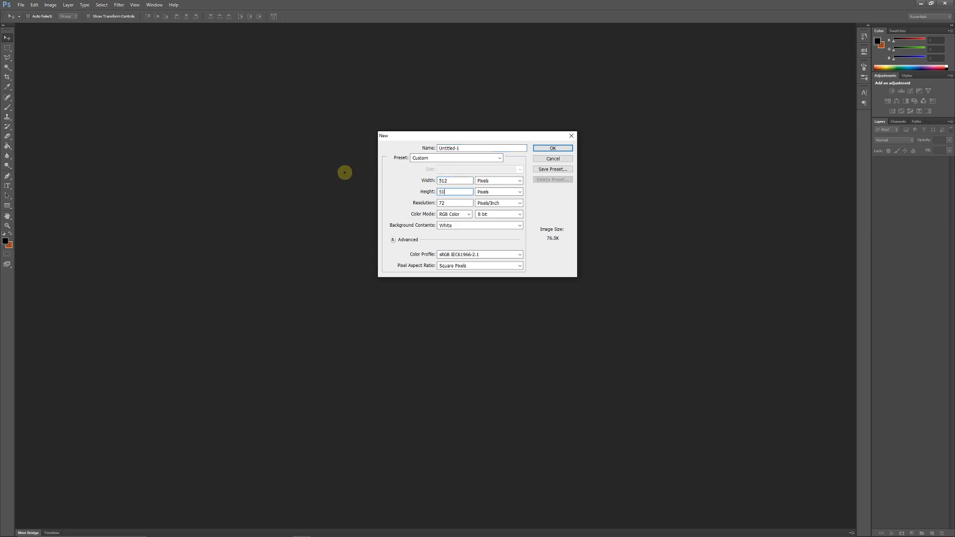
{"action": "type", "text": "5121"}
{"action": "key", "text": "BackSpace"}
{"action": "key", "text": "Return"}
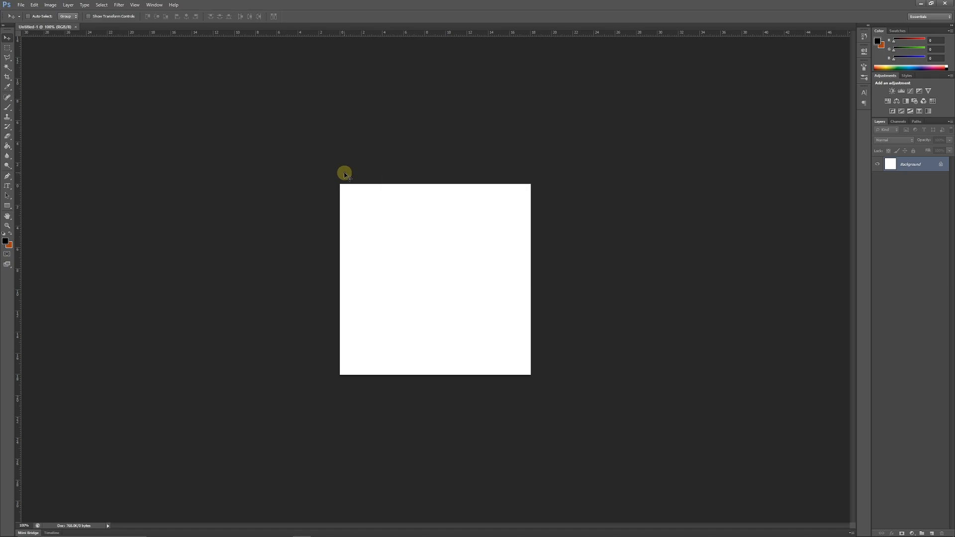
Step: Draw a tall black rectangle about 67 by 684 px over the canvas's left edge and delete the Background layer
{"action": "left_click", "coordinate": [11, 207]}
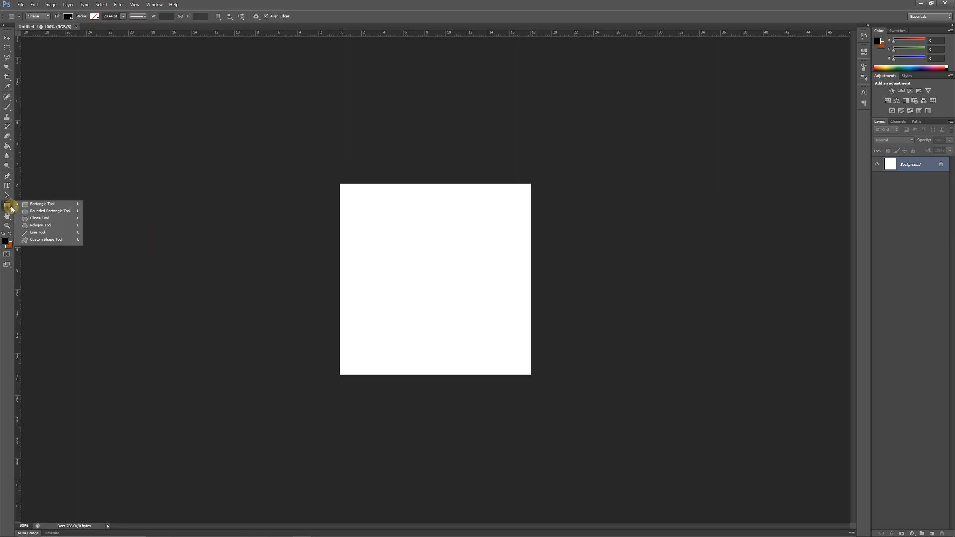
{"action": "left_click", "coordinate": [35, 204]}
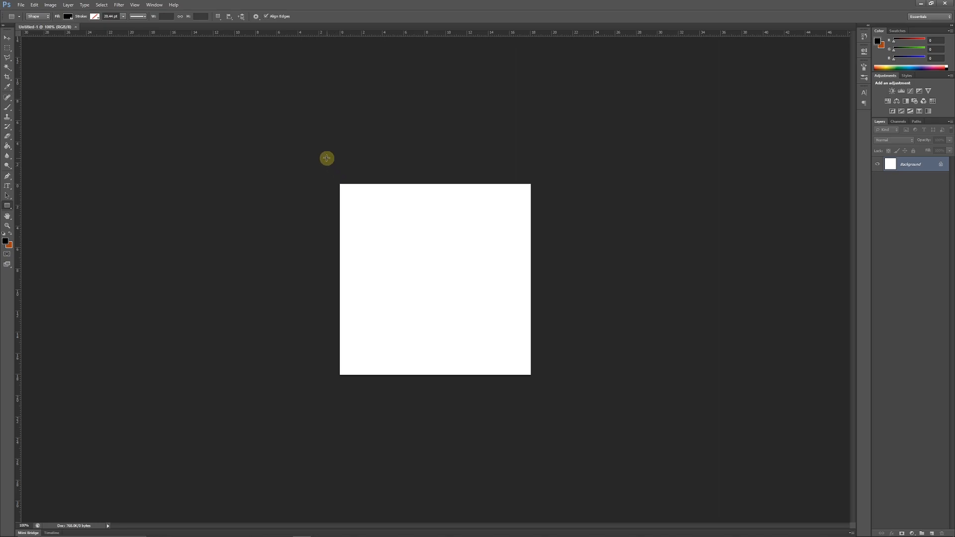
{"action": "left_click_drag", "start_coordinate": [322, 154], "coordinate": [346, 409]}
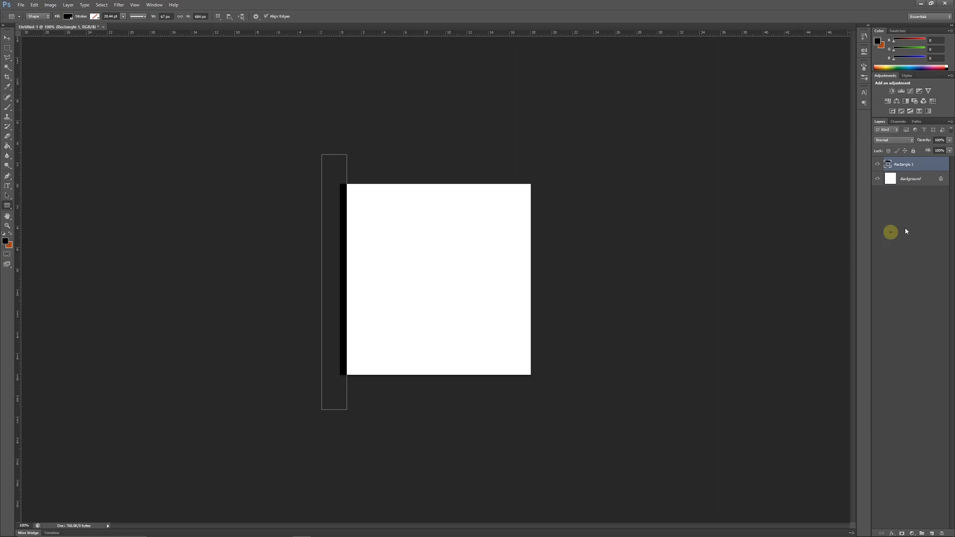
{"action": "left_click", "coordinate": [924, 183]}
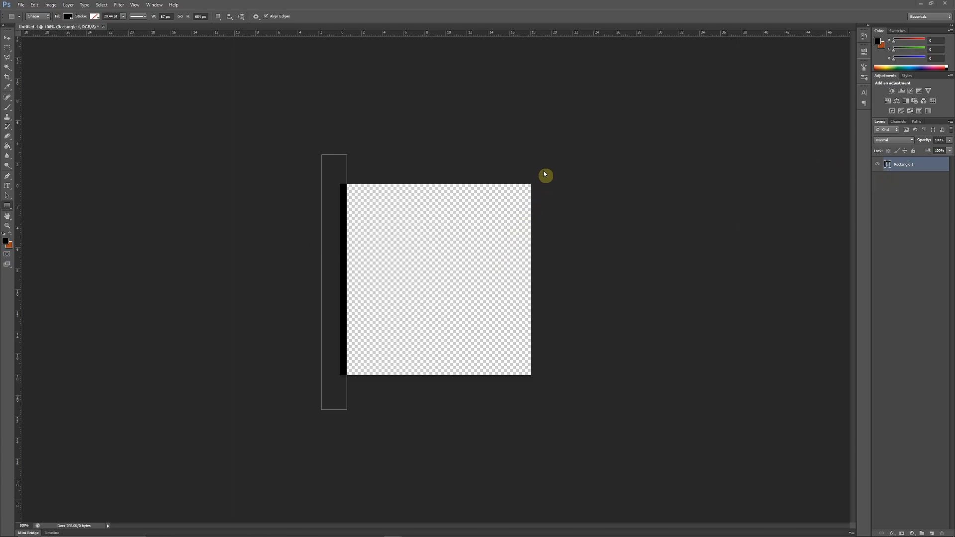
Step: Transform the black rectangle into a bar about 18 px wide and 512 px high, flush with the canvas's left edge
{"action": "left_click", "coordinate": [7, 38]}
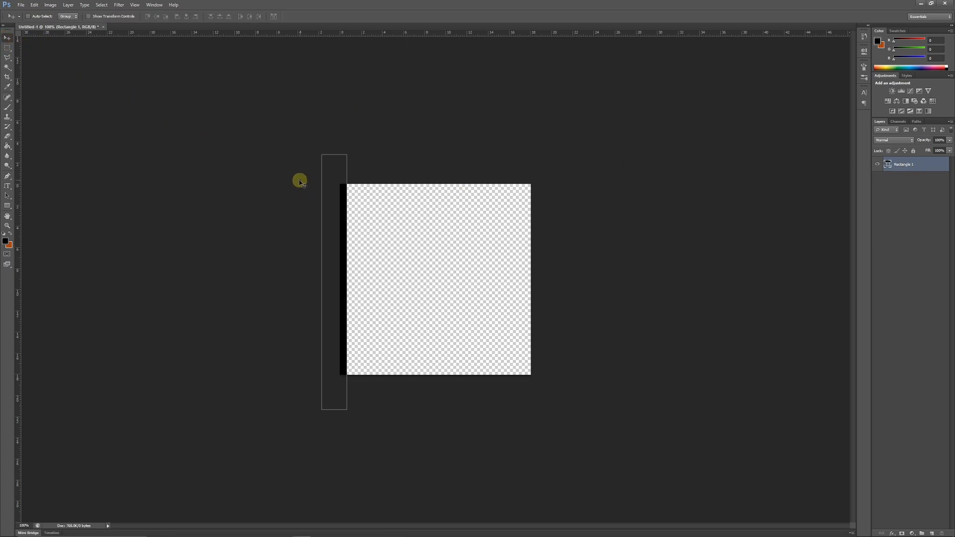
{"action": "key", "text": "ctrl+t"}
{"action": "left_click_drag", "start_coordinate": [321, 283], "coordinate": [340, 282]}
{"action": "left_click_drag", "start_coordinate": [344, 155], "coordinate": [344, 184]}
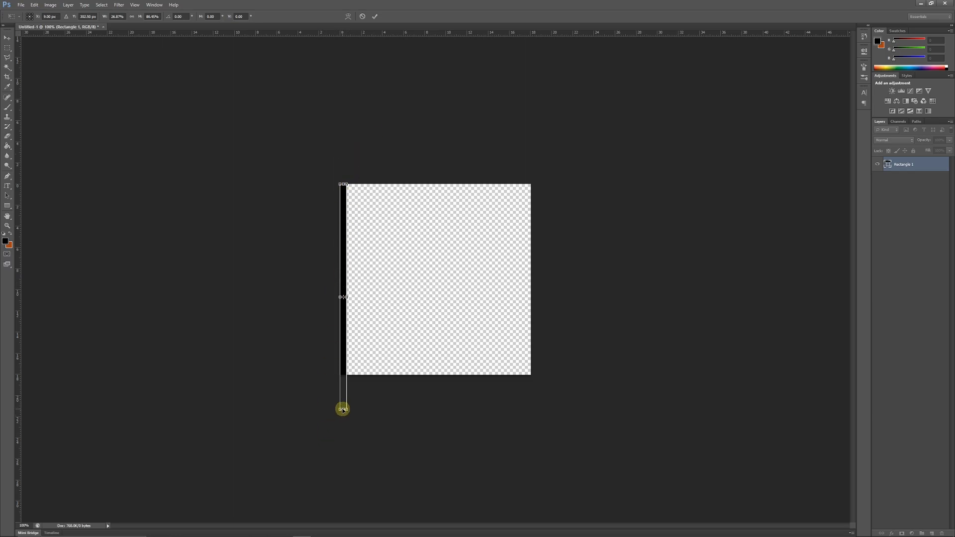
{"action": "left_click_drag", "start_coordinate": [343, 411], "coordinate": [344, 375]}
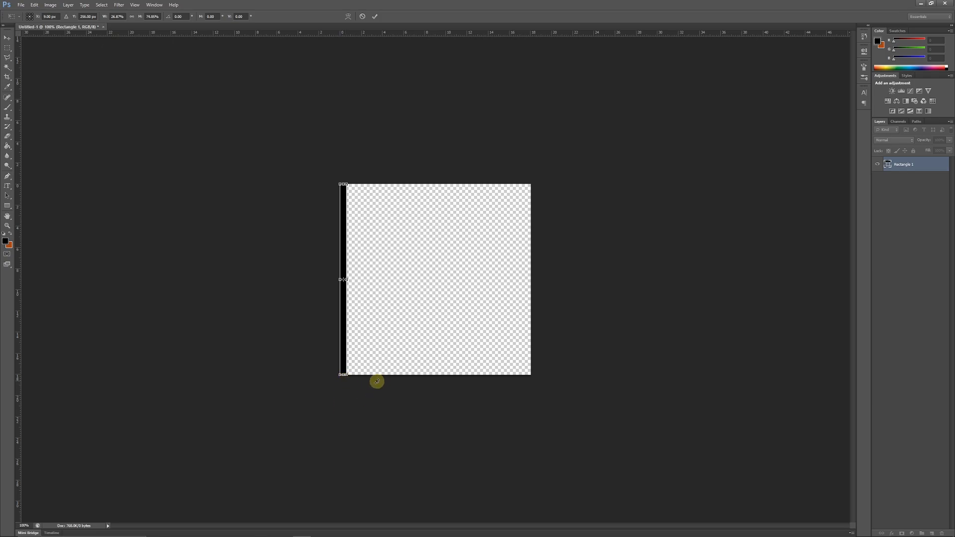
{"action": "key", "text": "Return"}
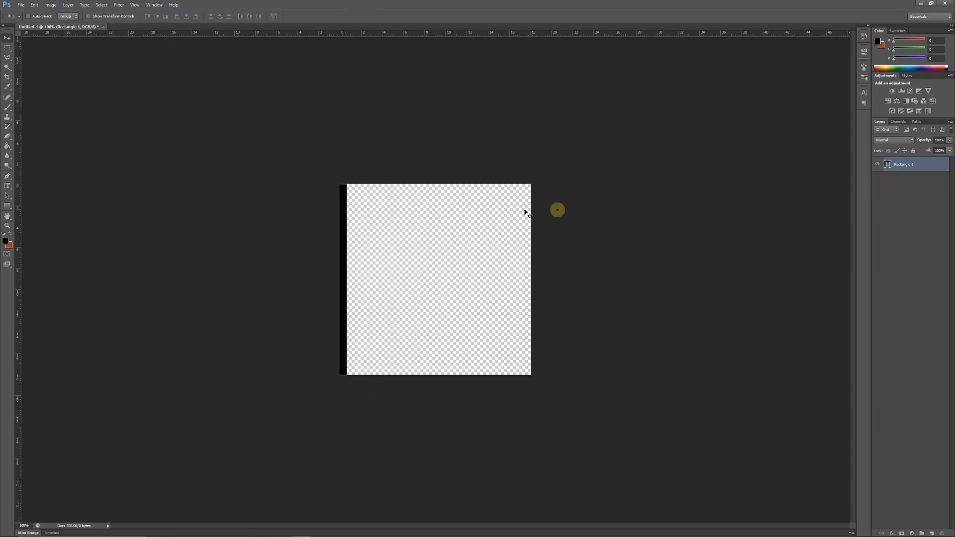
Step: Duplicate the left bar, place the copy along the canvas's right edge and duplicate that bar again
{"action": "key", "text": "ctrl+j"}
{"action": "left_click_drag", "start_coordinate": [347, 274], "coordinate": [428, 304]}
{"action": "key", "text": "ctrl+j"}
{"action": "key", "text": "ctrl+z"}
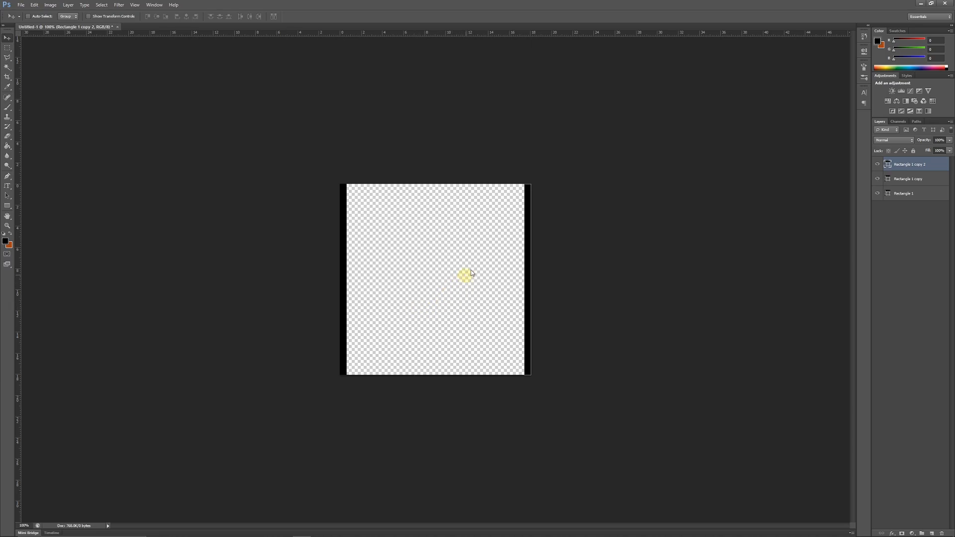
Step: Rotate the newest bar copy 90° to fit along the canvas's top edge and place a duplicate along the bottom edge
{"action": "key", "text": "ctrl+t"}
{"action": "left_click_drag", "start_coordinate": [552, 207], "coordinate": [608, 317]}
{"action": "left_click_drag", "start_coordinate": [540, 284], "coordinate": [420, 190]}
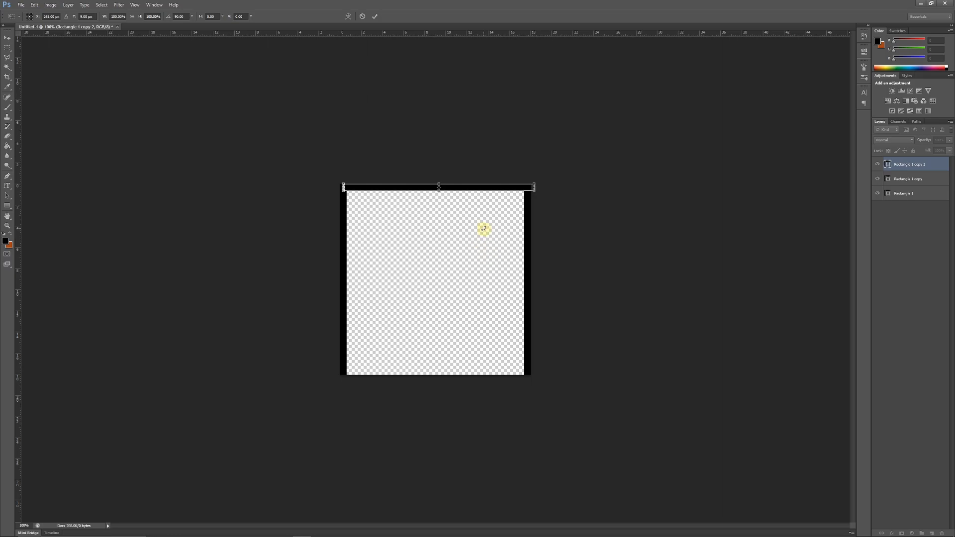
{"action": "left_click_drag", "start_coordinate": [456, 187], "coordinate": [412, 371]}
{"action": "key", "text": "Return"}
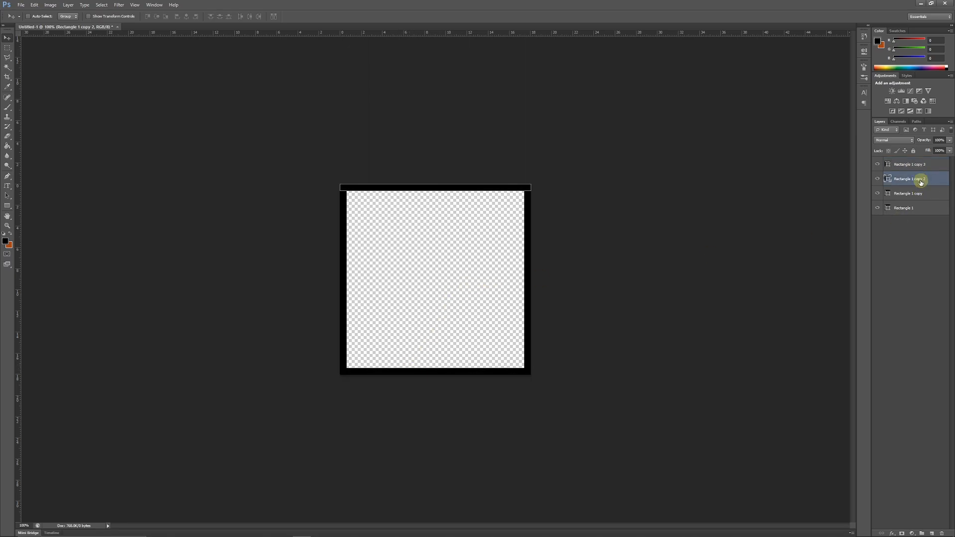
Step: Apply a near-white Color Overlay to the bottom bar's layer, Rectangle 1 copy 3
{"action": "double_click", "coordinate": [921, 169]}
{"action": "left_click", "coordinate": [635, 266]}
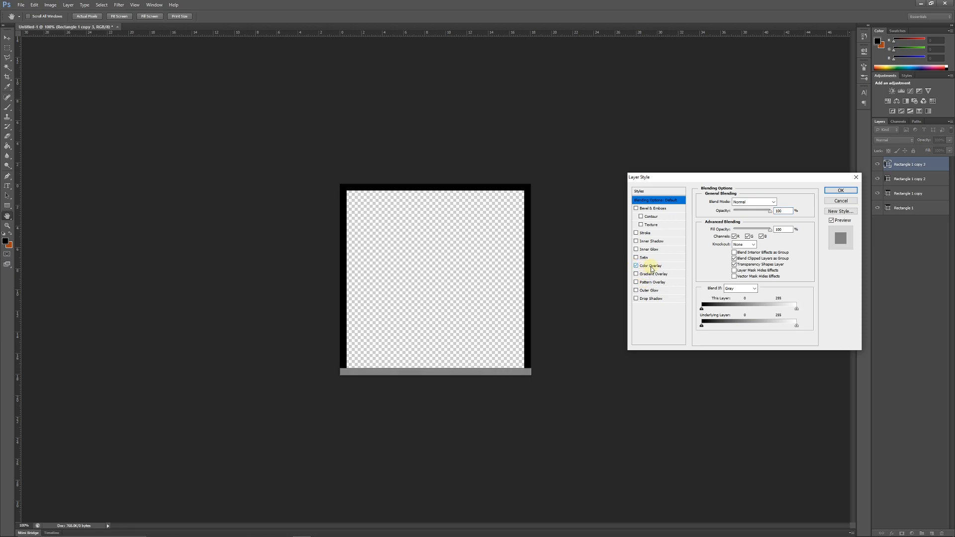
{"action": "left_click", "coordinate": [779, 202]}
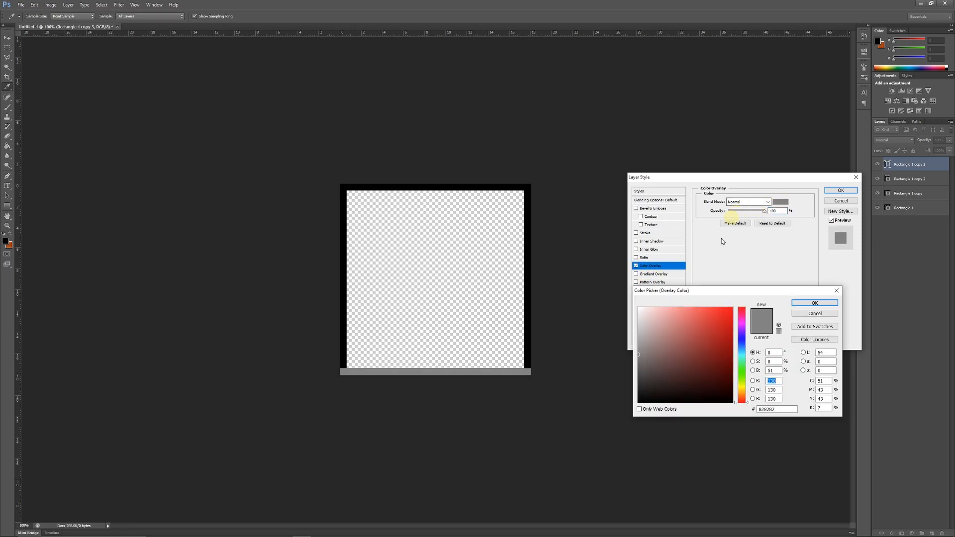
{"action": "left_click_drag", "start_coordinate": [650, 312], "coordinate": [622, 317]}
{"action": "left_click", "coordinate": [815, 303]}
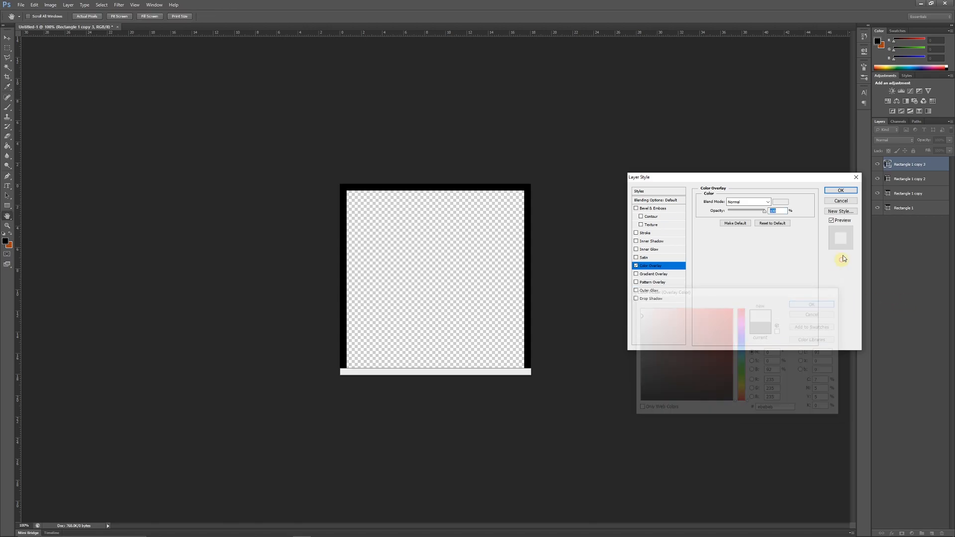
{"action": "left_click", "coordinate": [840, 191]}
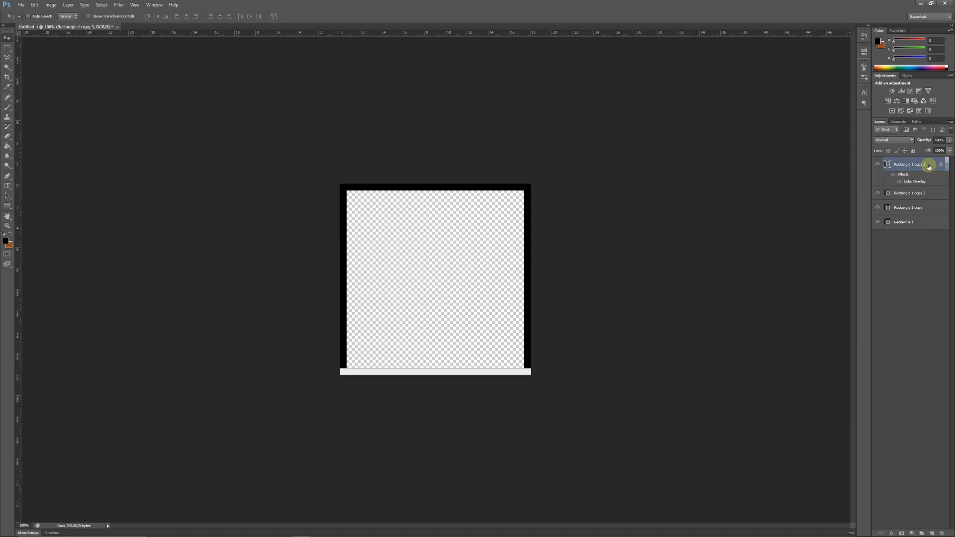
Step: Copy the bottom bar's layer style and paste it onto the top, right and left bar layers
{"action": "left_click", "coordinate": [948, 165]}
{"action": "right_click", "coordinate": [929, 162]}
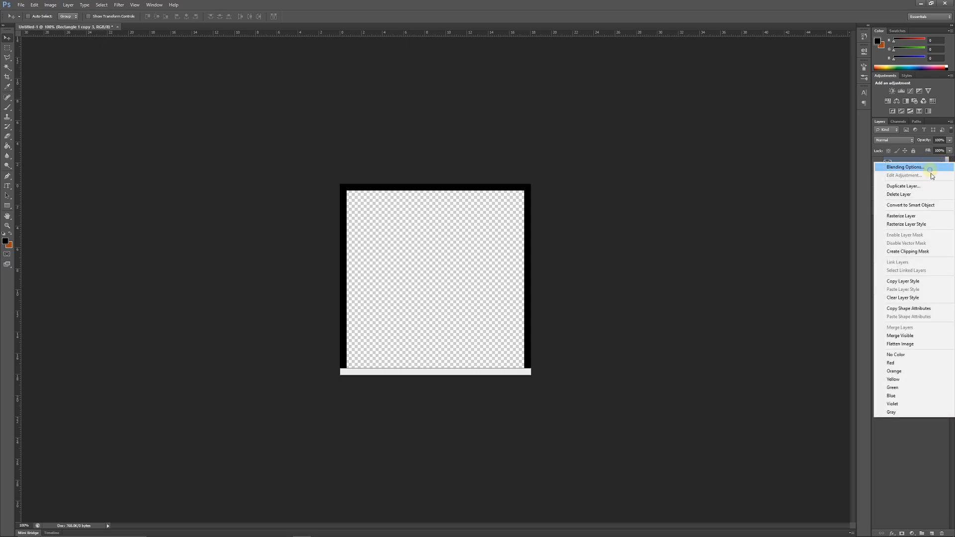
{"action": "left_click", "coordinate": [908, 280]}
{"action": "right_click", "coordinate": [936, 181]}
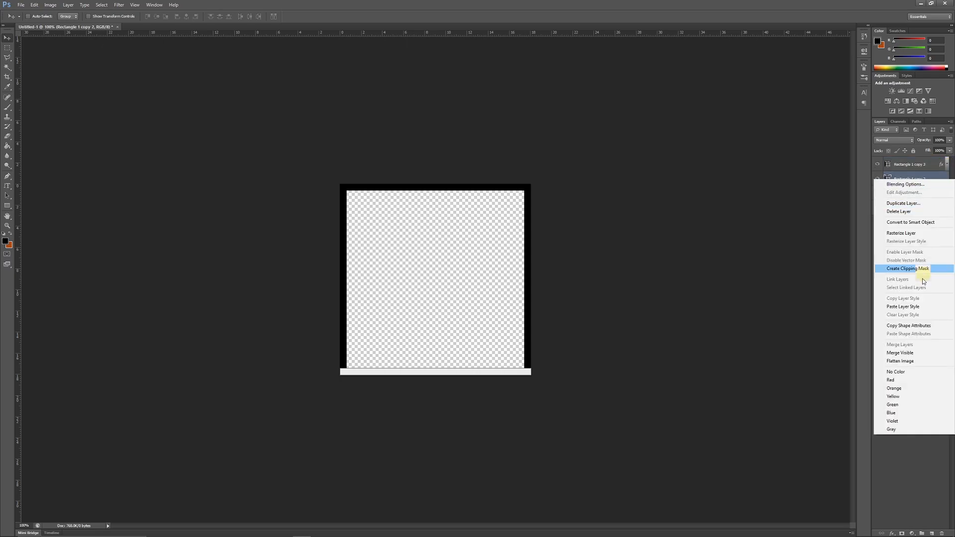
{"action": "left_click", "coordinate": [920, 308]}
{"action": "right_click", "coordinate": [933, 203]}
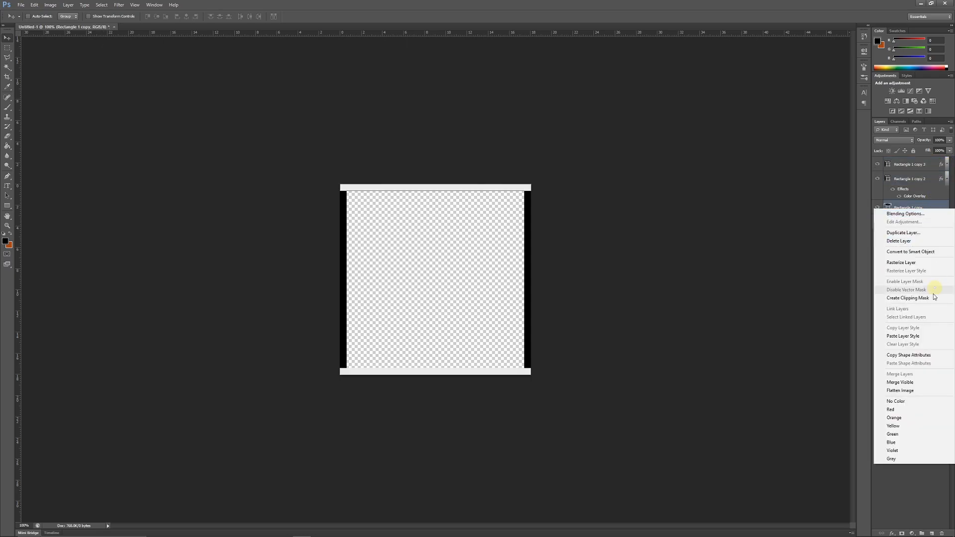
{"action": "left_click", "coordinate": [920, 333]}
{"action": "right_click", "coordinate": [929, 239]}
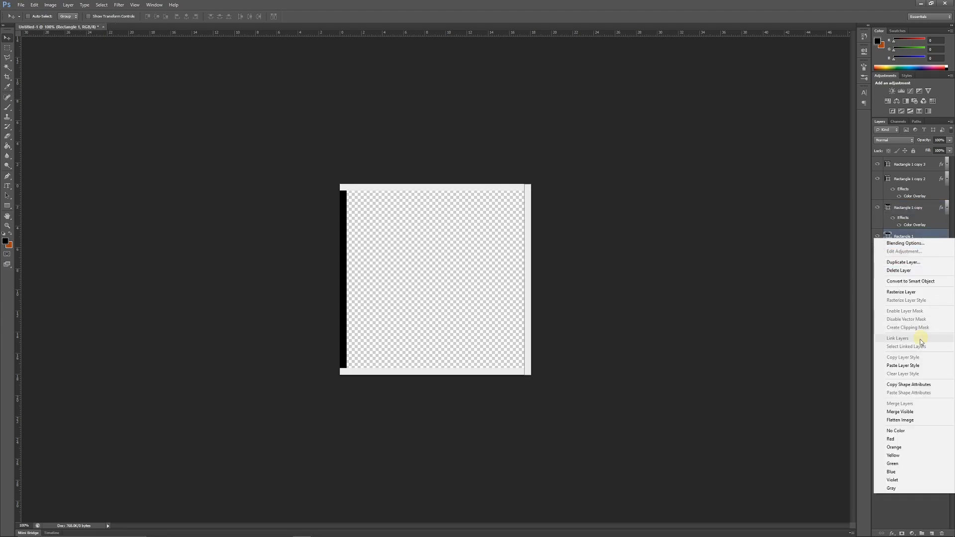
{"action": "left_click", "coordinate": [920, 392]}
Step: Draw a black rectangle about 582 by 559 px covering the whole canvas and move its layer beneath all the bars
{"action": "left_click", "coordinate": [7, 205]}
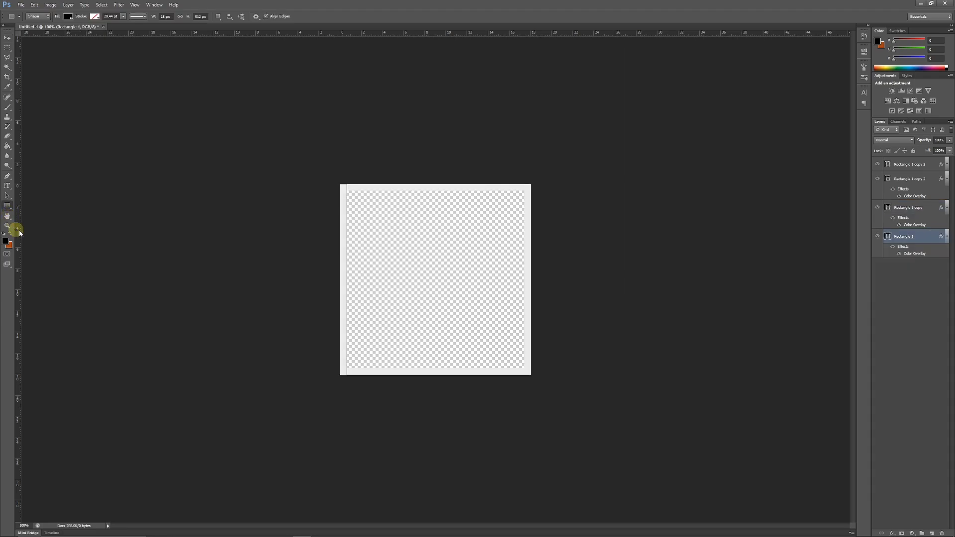
{"action": "left_click", "coordinate": [69, 19]}
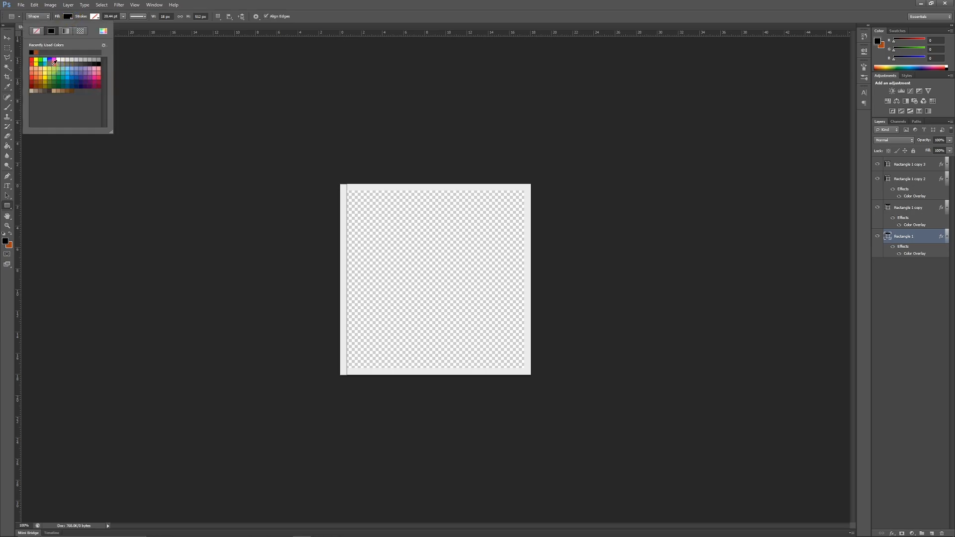
{"action": "left_click", "coordinate": [312, 5]}
{"action": "left_click", "coordinate": [947, 237], "text": "alt"}
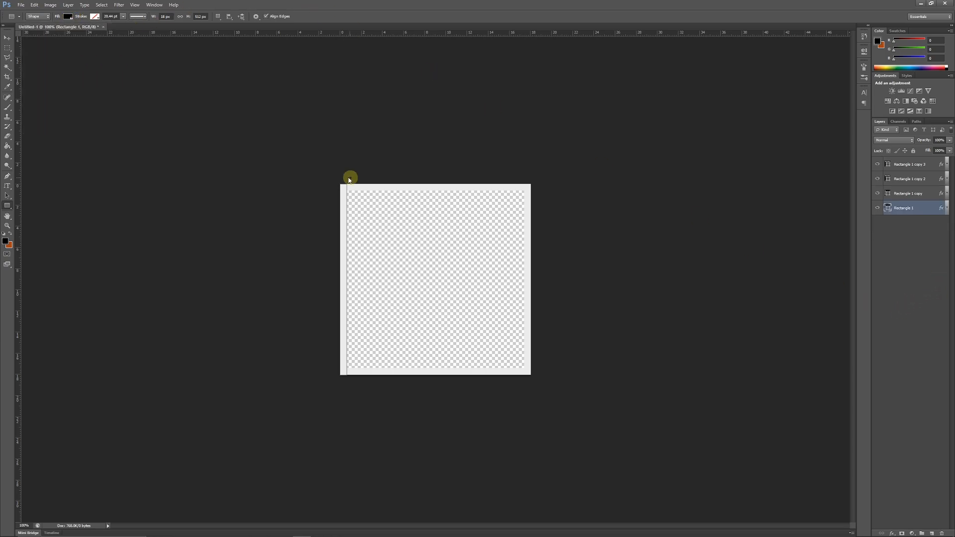
{"action": "left_click_drag", "start_coordinate": [331, 175], "coordinate": [549, 384]}
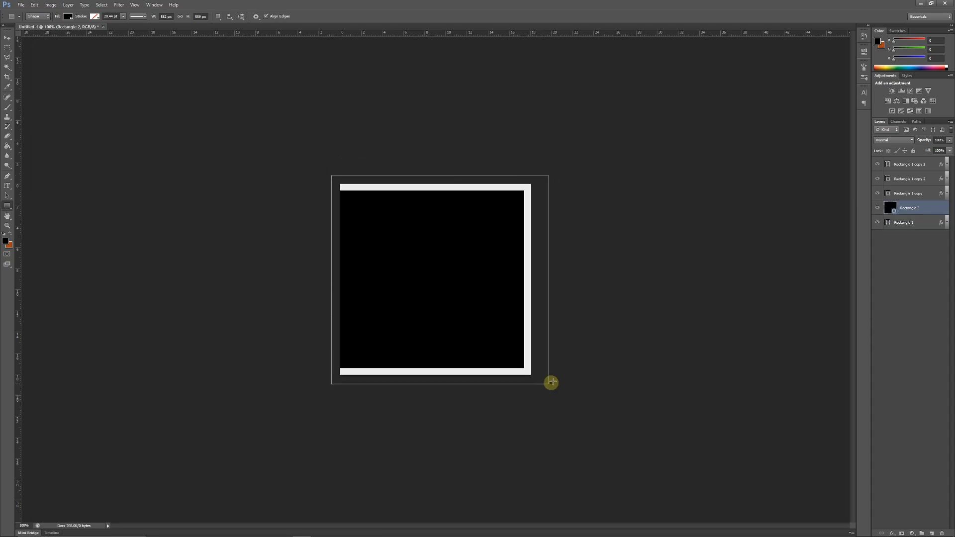
{"action": "left_click_drag", "start_coordinate": [921, 209], "coordinate": [928, 245]}
Step: Apply a pale blue-grey Color Overlay to the large background rectangle, Rectangle 2
{"action": "double_click", "coordinate": [938, 224]}
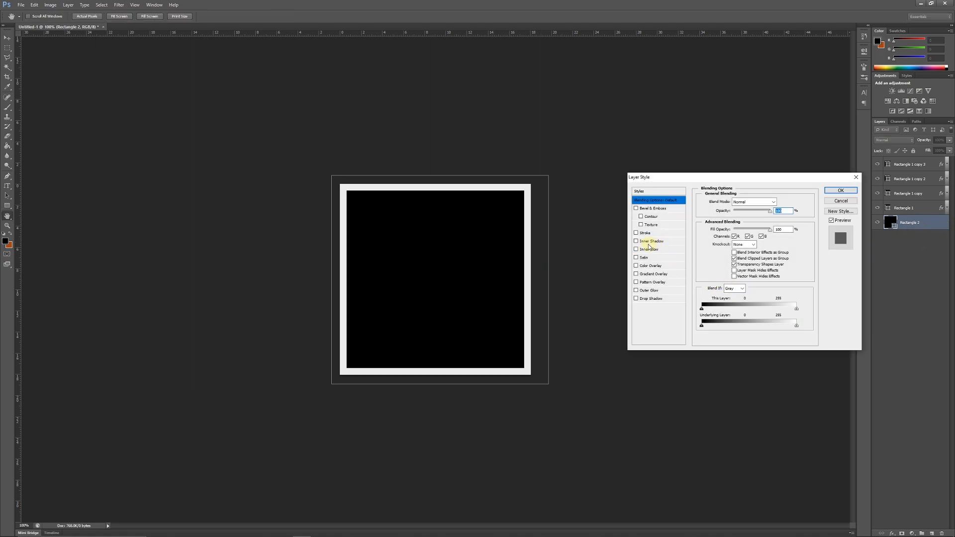
{"action": "left_click", "coordinate": [644, 266]}
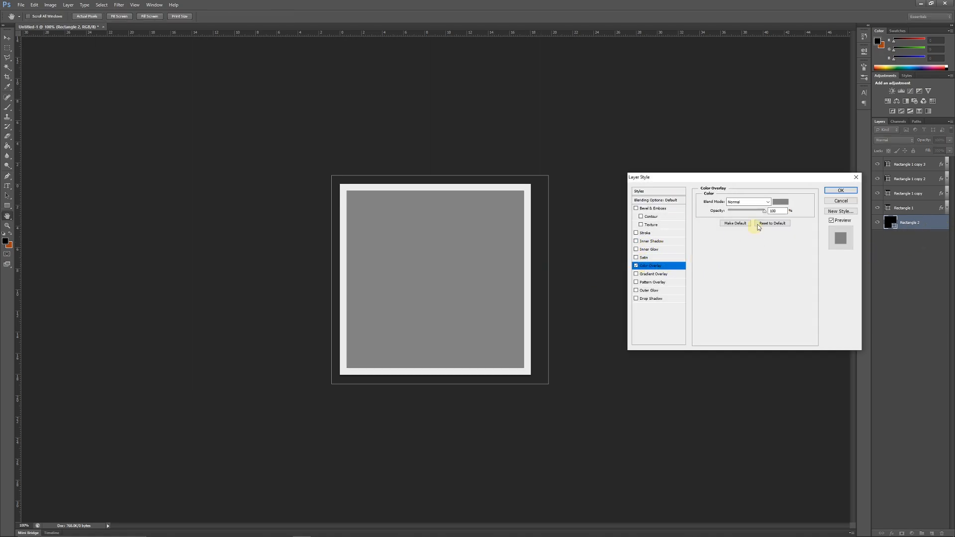
{"action": "left_click", "coordinate": [776, 205]}
{"action": "left_click", "coordinate": [742, 354]}
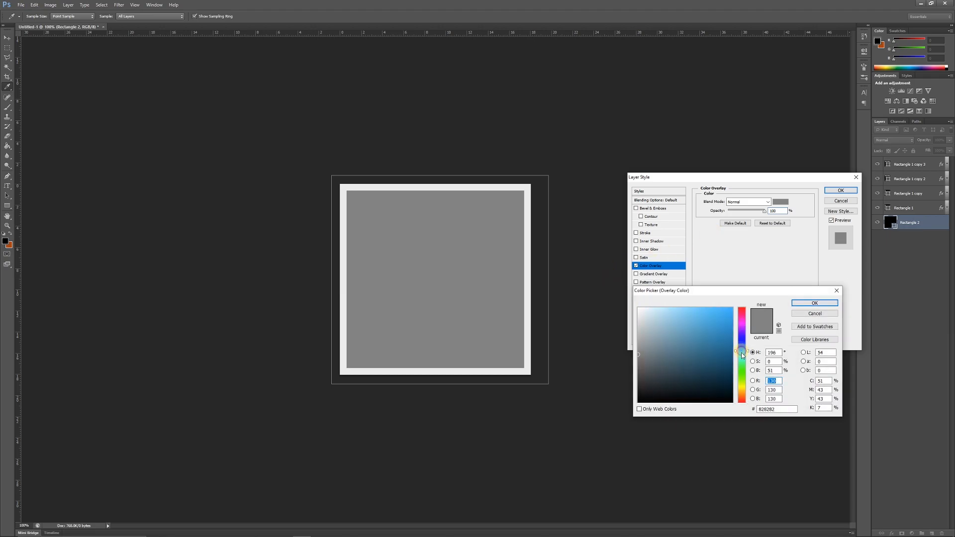
{"action": "left_click_drag", "start_coordinate": [742, 354], "coordinate": [742, 359]}
{"action": "left_click_drag", "start_coordinate": [657, 306], "coordinate": [646, 335]}
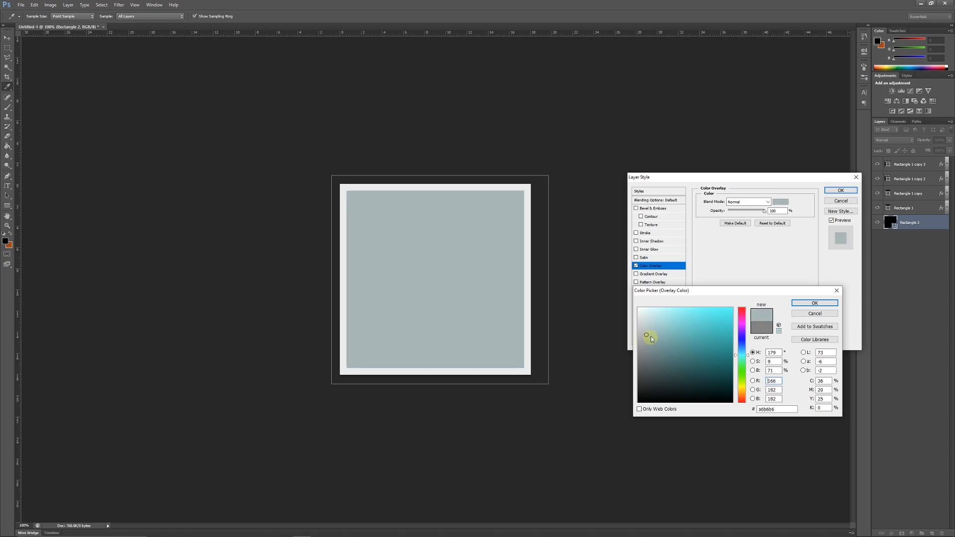
{"action": "left_click", "coordinate": [818, 302]}
{"action": "left_click", "coordinate": [841, 190]}
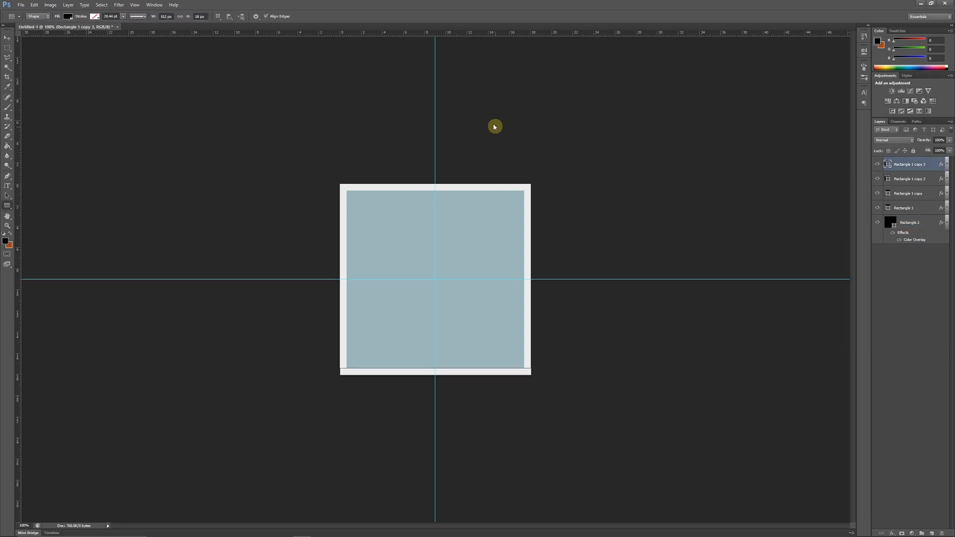
Step: Add guides through the canvas centre, centre a duplicate of the bottom bar on the horizontal guide and duplicate it again
{"action": "mouse_move", "coordinate": [409, 33]}
{"action": "left_mouse_down"}
{"action": "mouse_move", "coordinate": [397, 277]}
{"action": "mouse_move", "coordinate": [418, 163]}
{"action": "mouse_move", "coordinate": [420, 35]}
{"action": "left_mouse_up"}
{"action": "key", "text": "ctrl+j"}
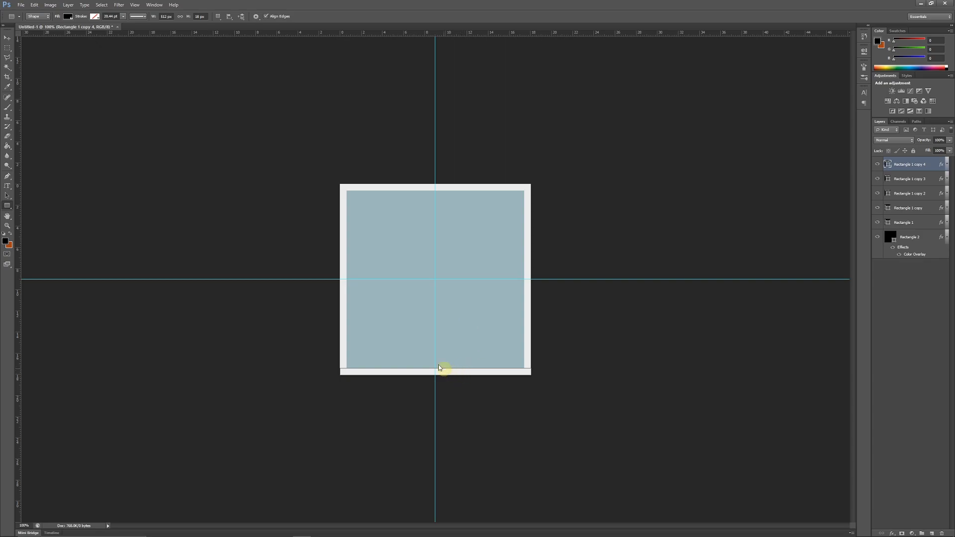
{"action": "left_click", "coordinate": [7, 38]}
{"action": "left_click_drag", "start_coordinate": [449, 374], "coordinate": [443, 249]}
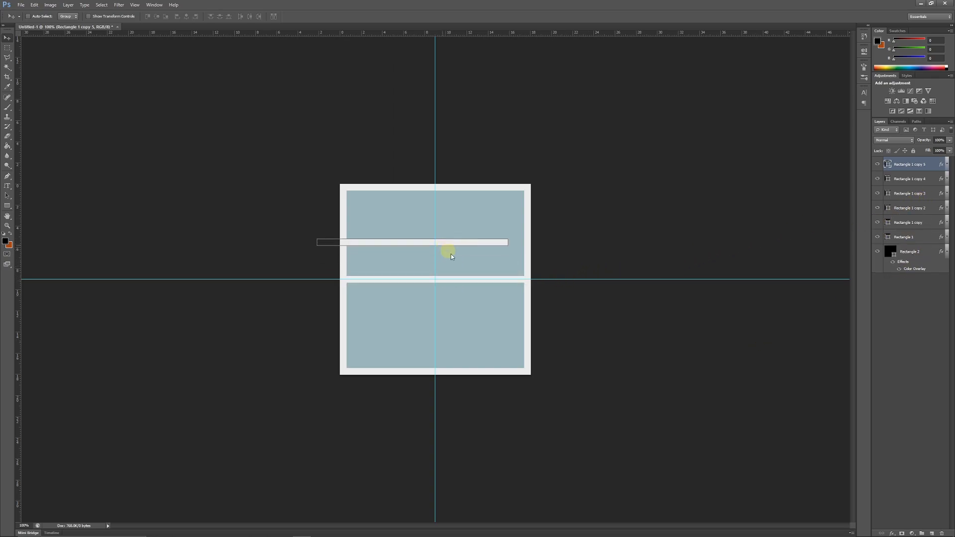
Step: Rotate the newest bar copy 90° and centre it on the vertical guide to complete the cross
{"action": "key", "text": "ctrl+t"}
{"action": "left_click_drag", "start_coordinate": [519, 236], "coordinate": [426, 362]}
{"action": "left_click_drag", "start_coordinate": [413, 228], "coordinate": [438, 265]}
{"action": "key", "text": "Left"}
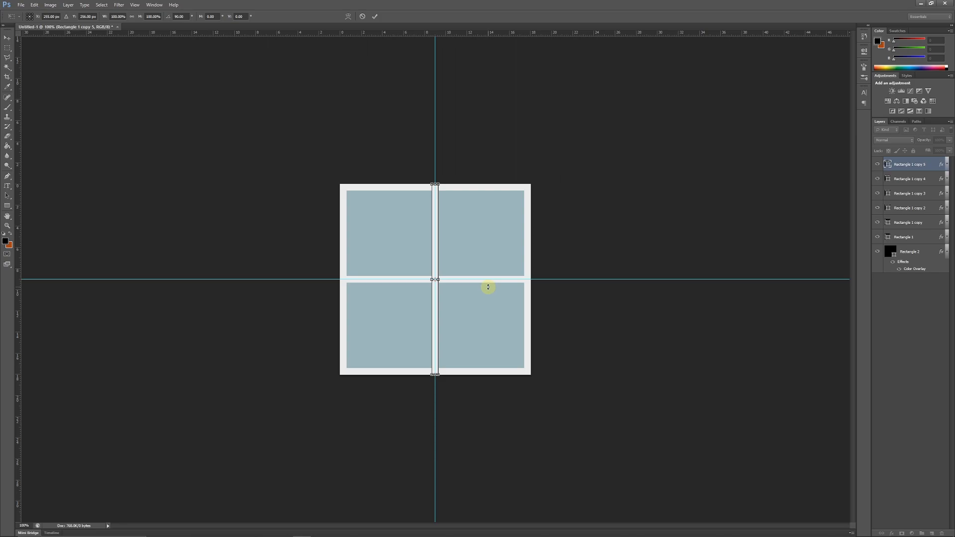
{"action": "key", "text": "Return"}
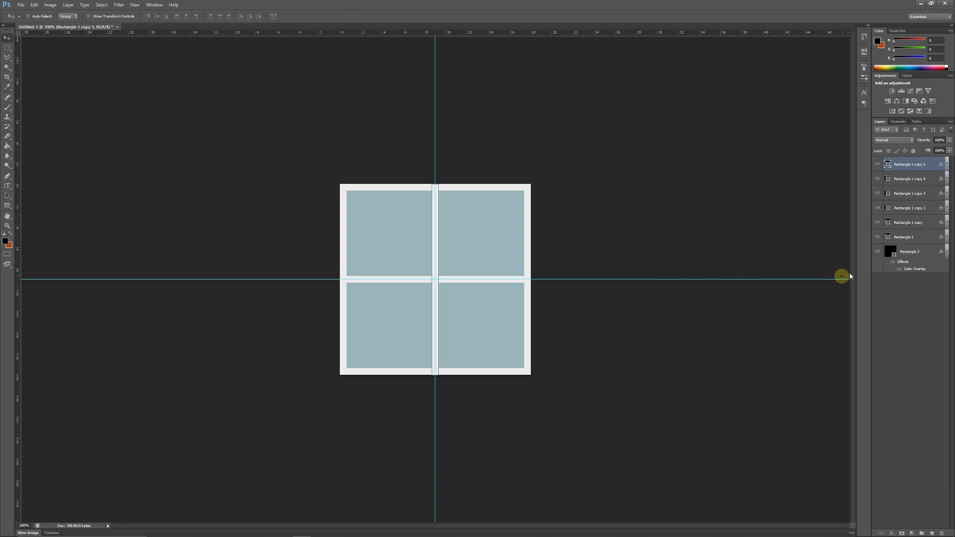
Step: Select the Rectangle 2 layer and remove the vertical and horizontal centre guides from the canvas
{"action": "left_click", "coordinate": [925, 251]}
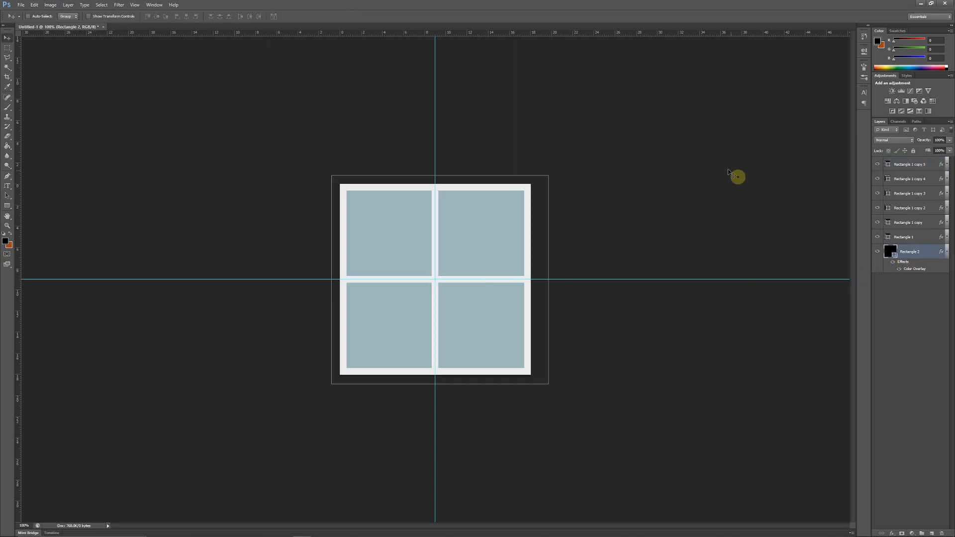
{"action": "left_click_drag", "start_coordinate": [437, 159], "coordinate": [25, 209]}
{"action": "left_click_drag", "start_coordinate": [232, 279], "coordinate": [298, 7]}
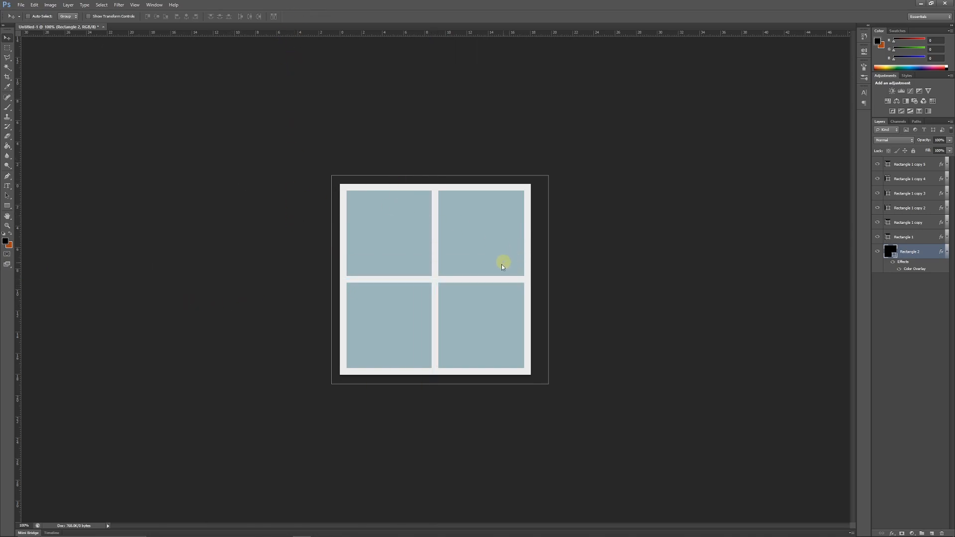
Step: Save the tile image as a PNG named Grey_Tileable_Texture in the project's Assets folder
{"action": "left_click", "coordinate": [21, 5]}
{"action": "left_click", "coordinate": [38, 95]}
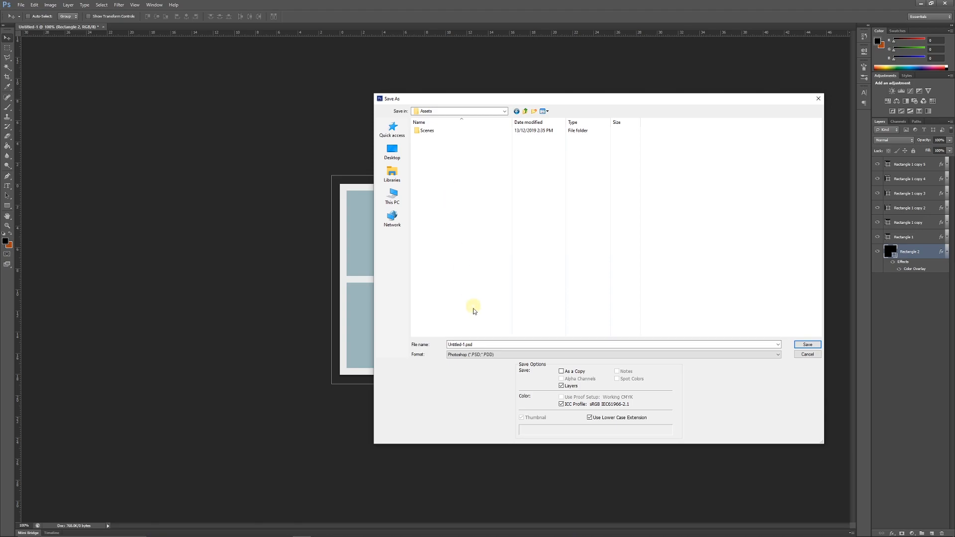
{"action": "left_click", "coordinate": [499, 344]}
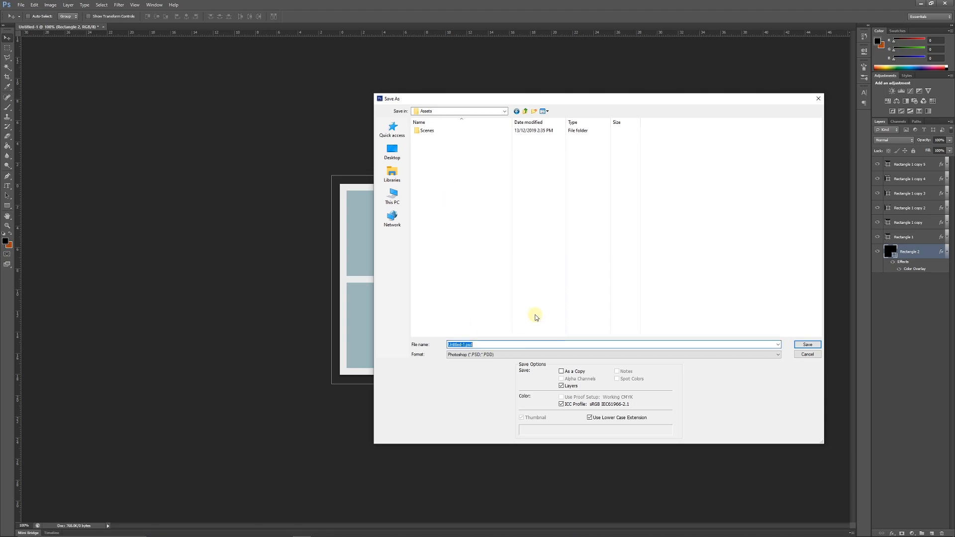
{"action": "type", "text": "Grey_Tileable_Texture"}
{"action": "left_click", "coordinate": [474, 355]}
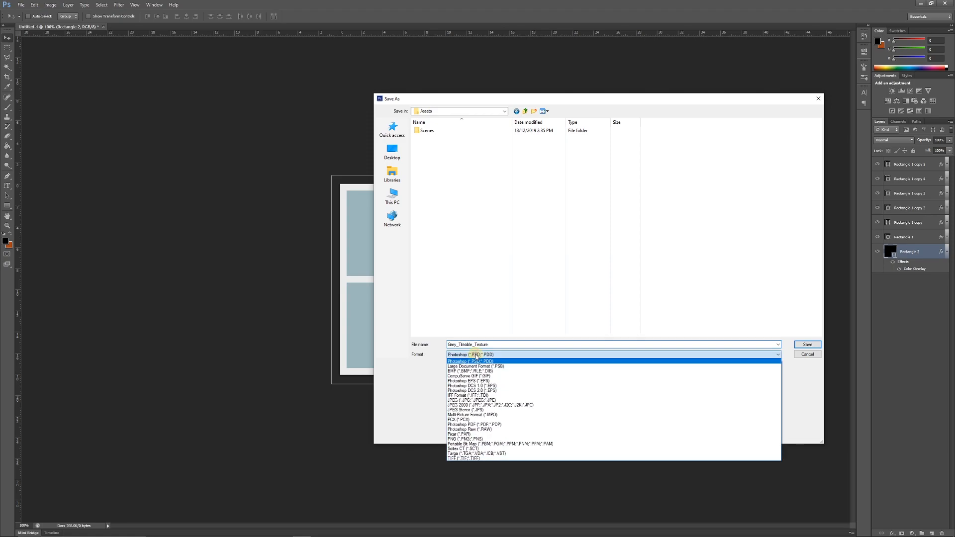
{"action": "left_click", "coordinate": [465, 439]}
{"action": "key", "text": "Return"}
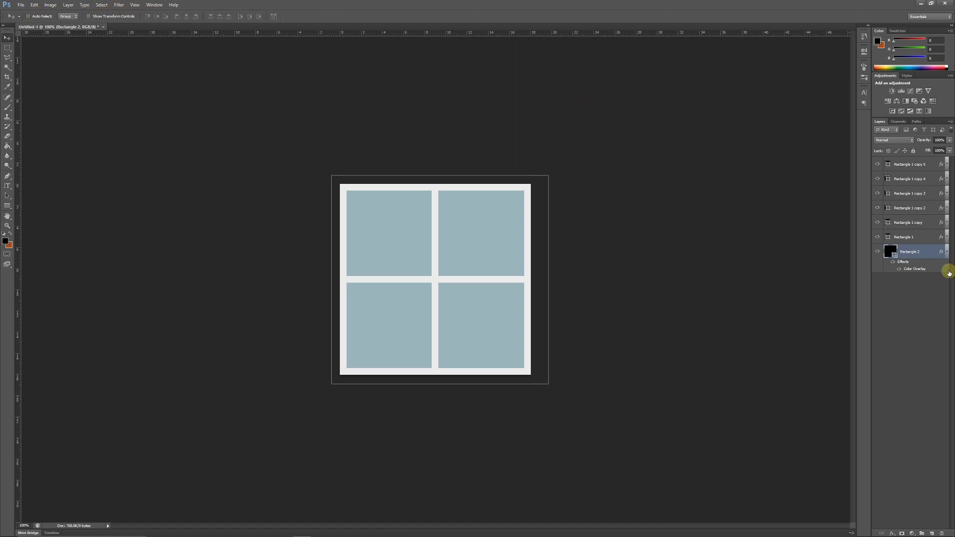
Step: Change the Color Overlay of the background layer, Rectangle 2, to black (000000)
{"action": "double_click", "coordinate": [927, 256]}
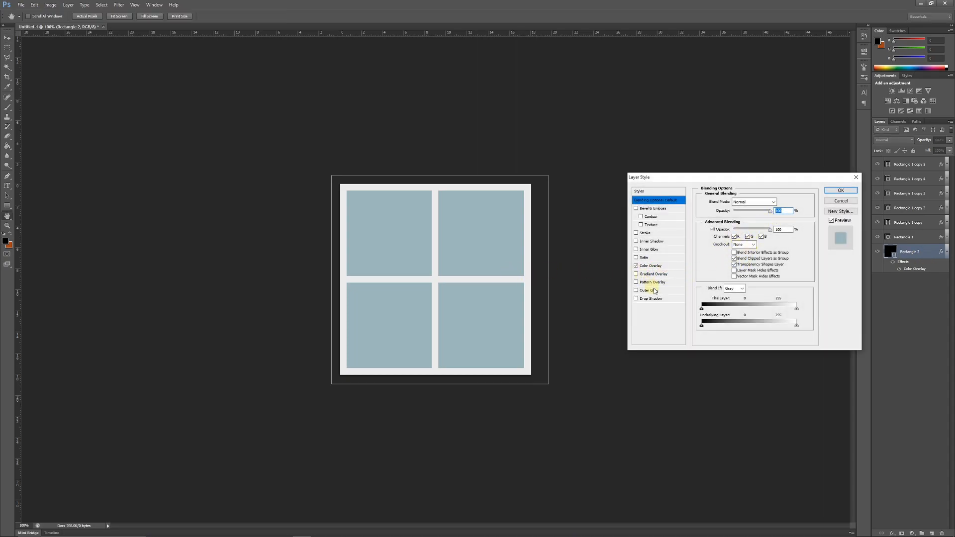
{"action": "left_click", "coordinate": [653, 266]}
{"action": "left_click", "coordinate": [781, 202]}
{"action": "left_click_drag", "start_coordinate": [669, 359], "coordinate": [592, 454]}
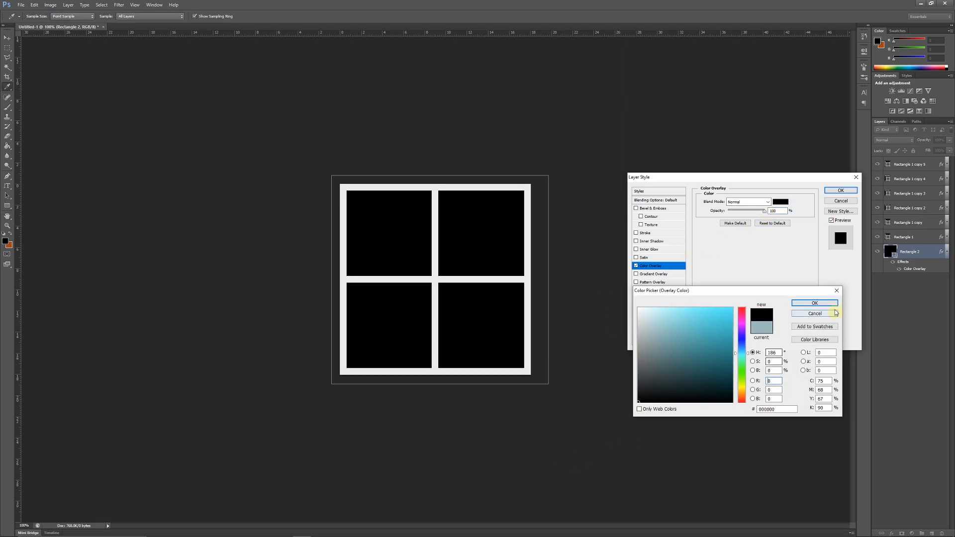
{"action": "left_click", "coordinate": [814, 303]}
{"action": "left_click", "coordinate": [840, 190]}
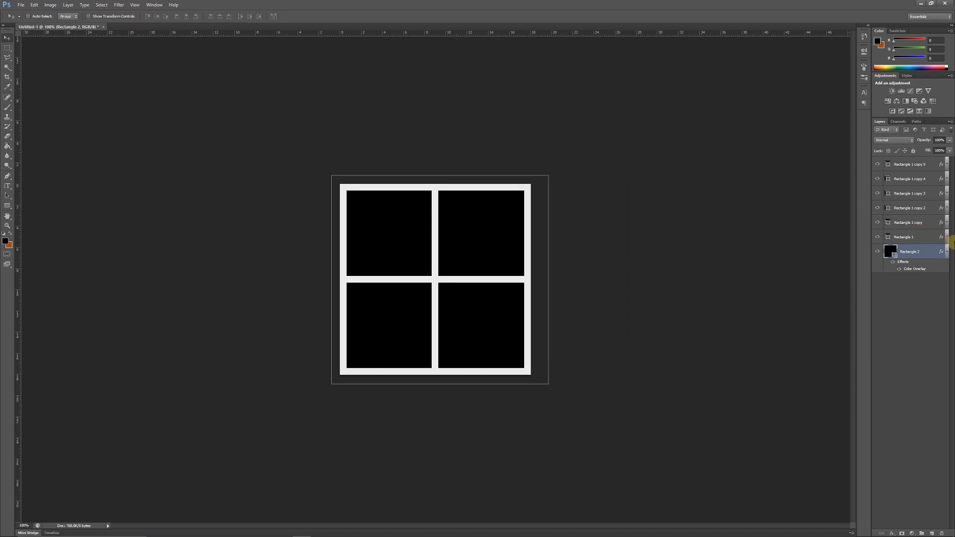
Step: Merge all the bar layers, from Rectangle 1 up to Rectangle 1 copy 5, into a single shape layer
{"action": "left_click", "coordinate": [945, 251]}
{"action": "left_click", "coordinate": [924, 238]}
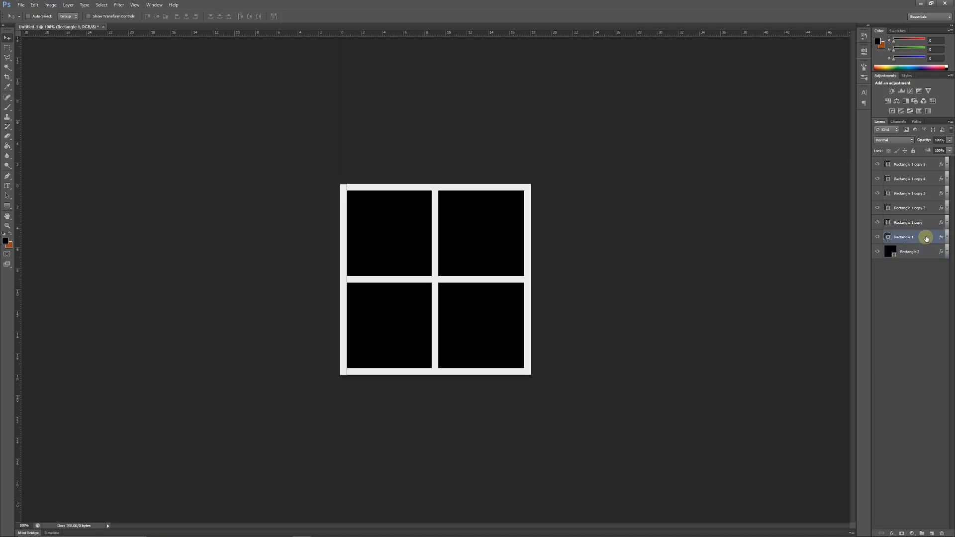
{"action": "left_click", "coordinate": [921, 166], "text": "shift"}
{"action": "right_click", "coordinate": [922, 166]}
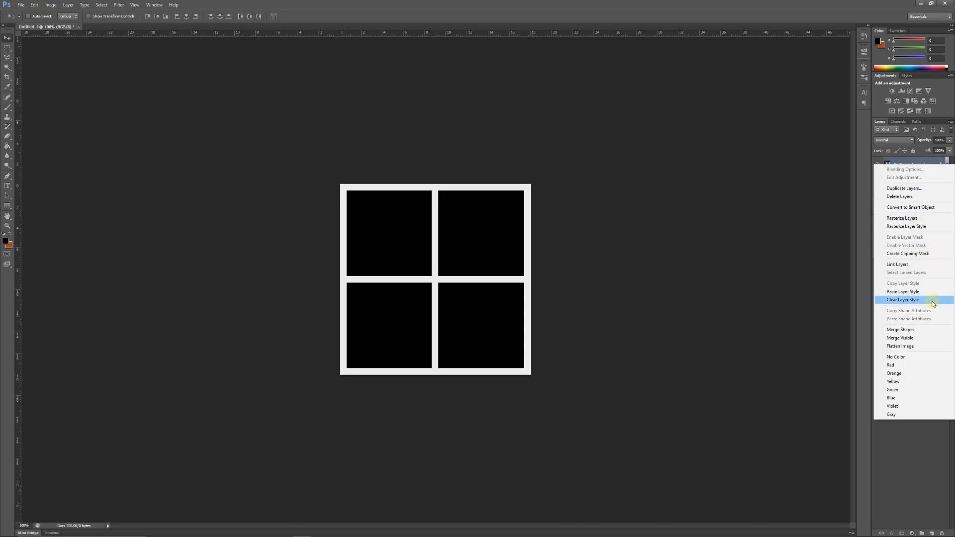
{"action": "left_click", "coordinate": [913, 331]}
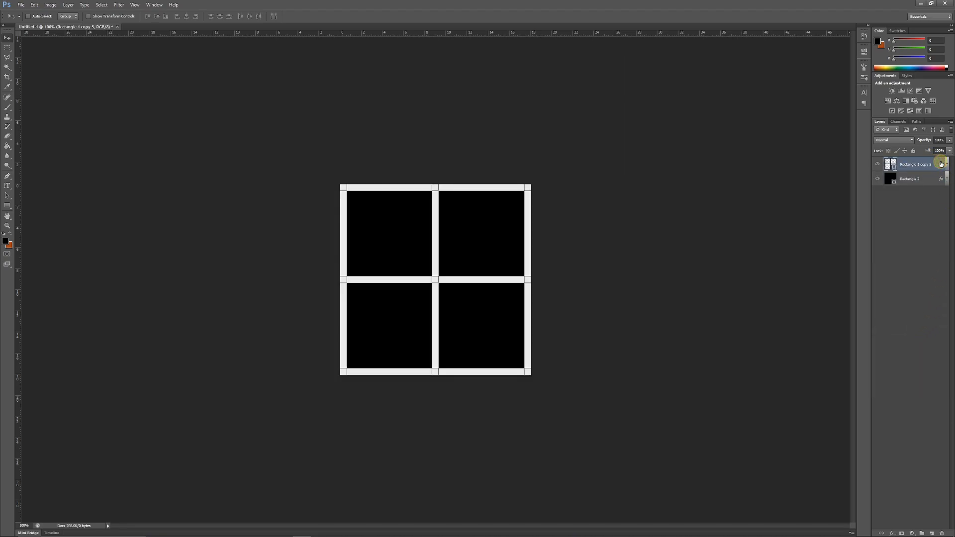
Step: Set the merged bar layer's Color Overlay to pure white (ffffff)
{"action": "double_click", "coordinate": [941, 164]}
{"action": "left_click", "coordinate": [655, 268]}
{"action": "left_click", "coordinate": [780, 202]}
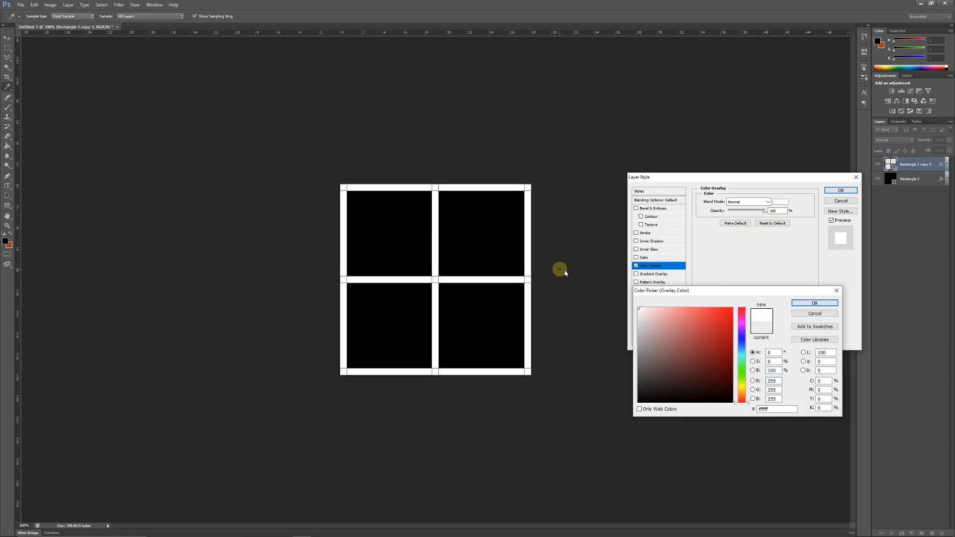
{"action": "left_click", "coordinate": [814, 303]}
{"action": "left_click", "coordinate": [840, 190]}
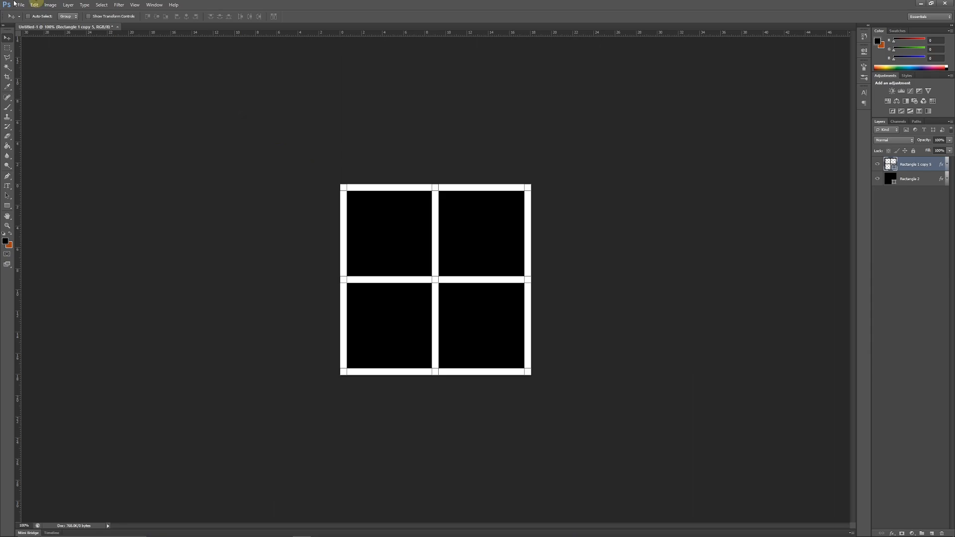
Step: Save the black-and-white version as a PNG named Grey_Tileable_Texture_Illum in the Assets folder
{"action": "left_click", "coordinate": [920, 180]}
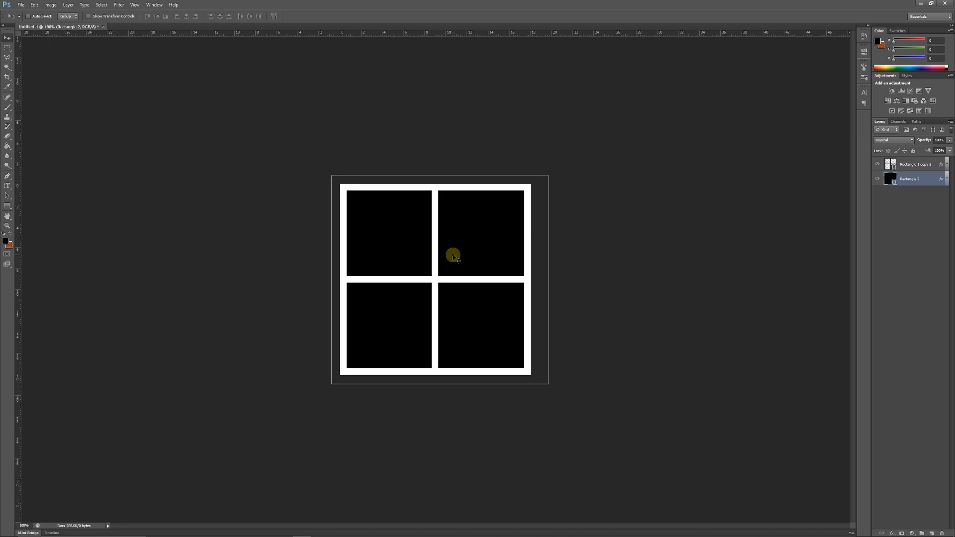
{"action": "left_click", "coordinate": [21, 5]}
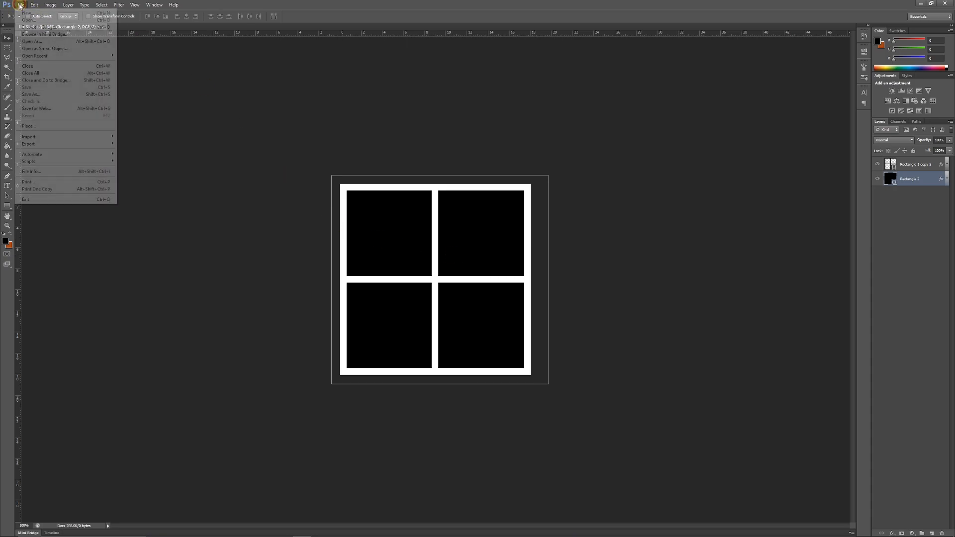
{"action": "left_click", "coordinate": [47, 94]}
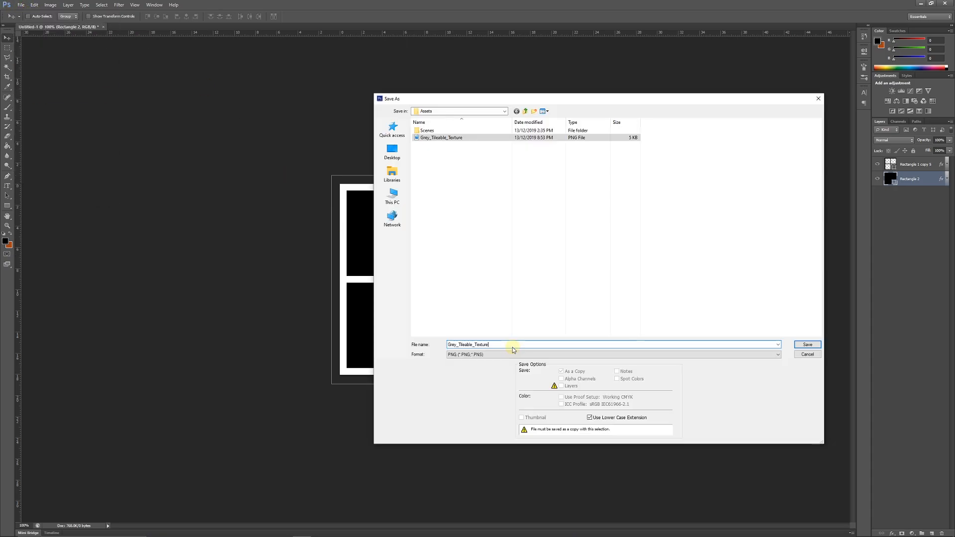
{"action": "type", "text": "_Illum"}
{"action": "key", "text": "Return"}
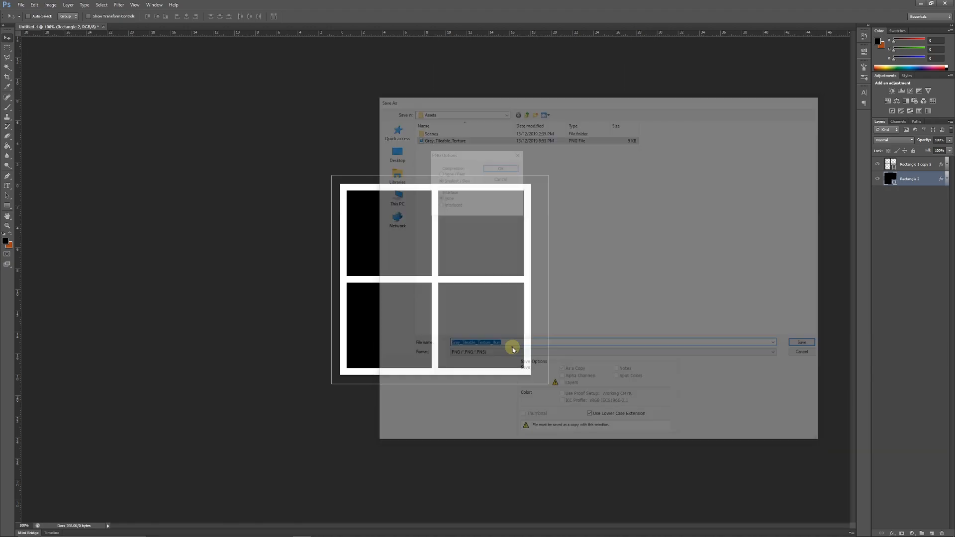
{"action": "key", "text": "Return"}
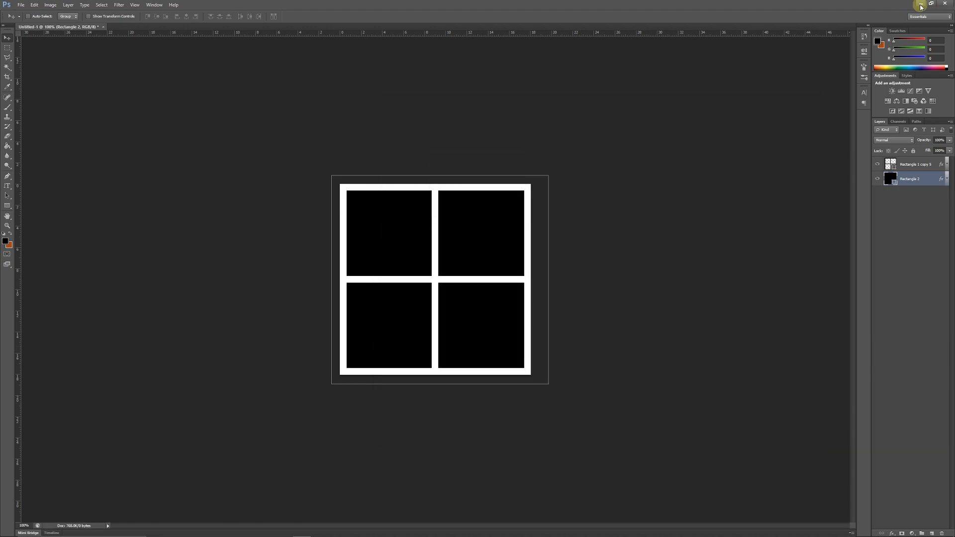
Step: Switch to Unity and compare the imported Grey_Tileable_Texture and Grey_Tileable_Texture_Illum assets
{"action": "left_click", "coordinate": [921, 3]}
{"action": "left_click", "coordinate": [246, 327]}
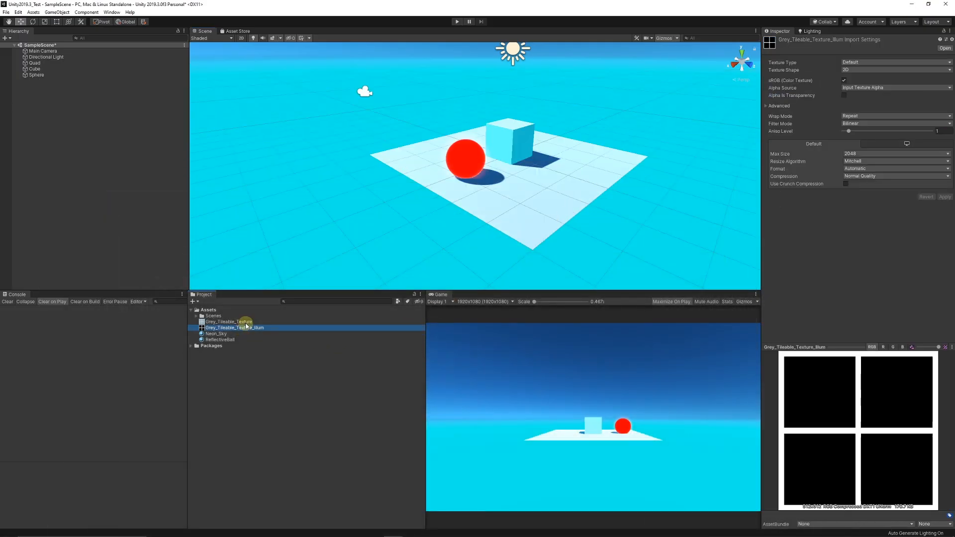
{"action": "left_click", "coordinate": [246, 323]}
{"action": "key", "text": "Down"}
{"action": "key", "text": "Up"}
{"action": "key", "text": "Down"}
Step: Create a new material named Tileable_Cube in the Assets folder
{"action": "left_click", "coordinate": [224, 367]}
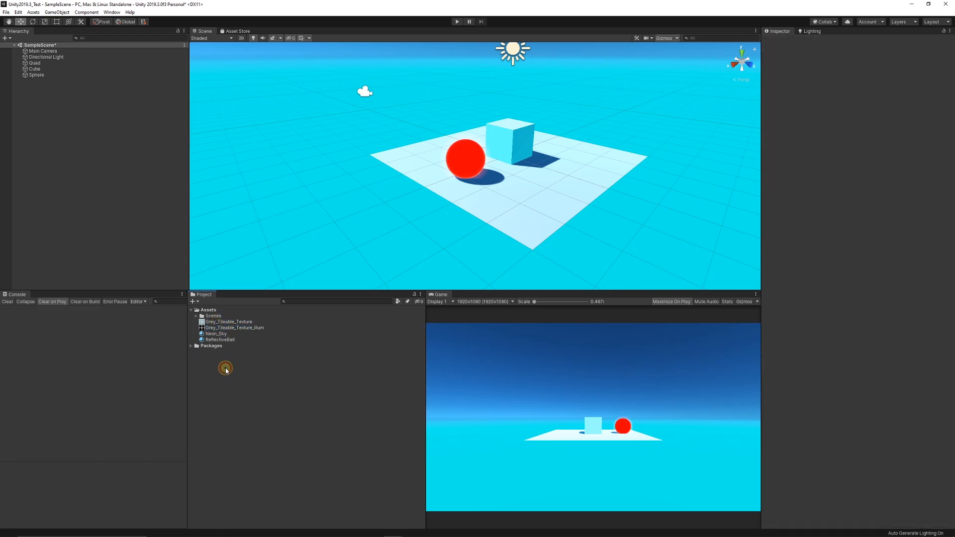
{"action": "right_click", "coordinate": [222, 371]}
{"action": "mouse_move", "coordinate": [241, 187]}
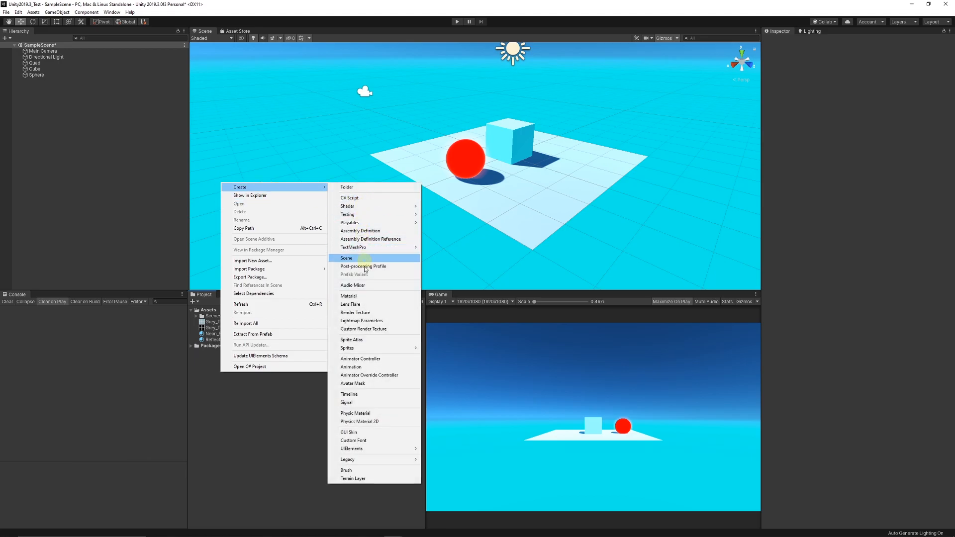
{"action": "left_click", "coordinate": [351, 296]}
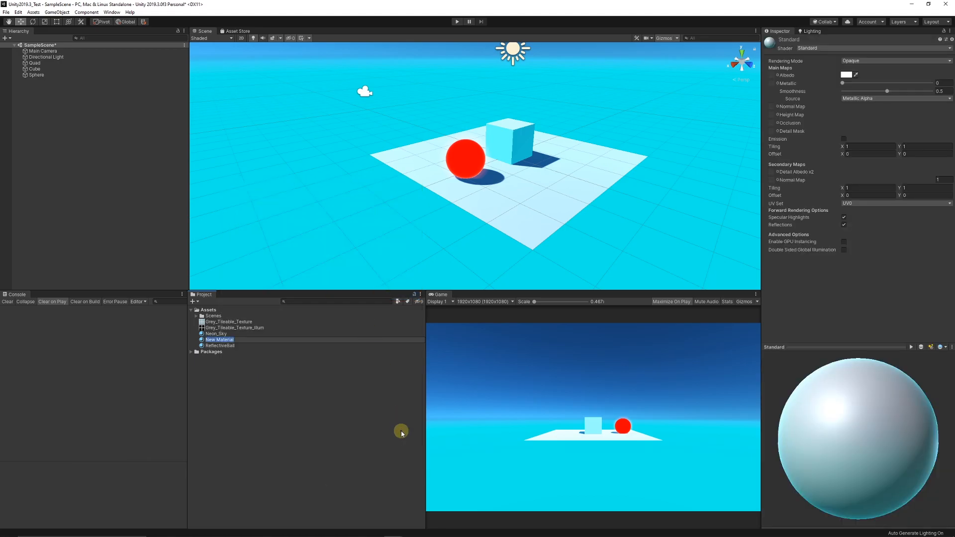
{"action": "type", "text": "Tileable_Cube"}
{"action": "key", "text": "Return"}
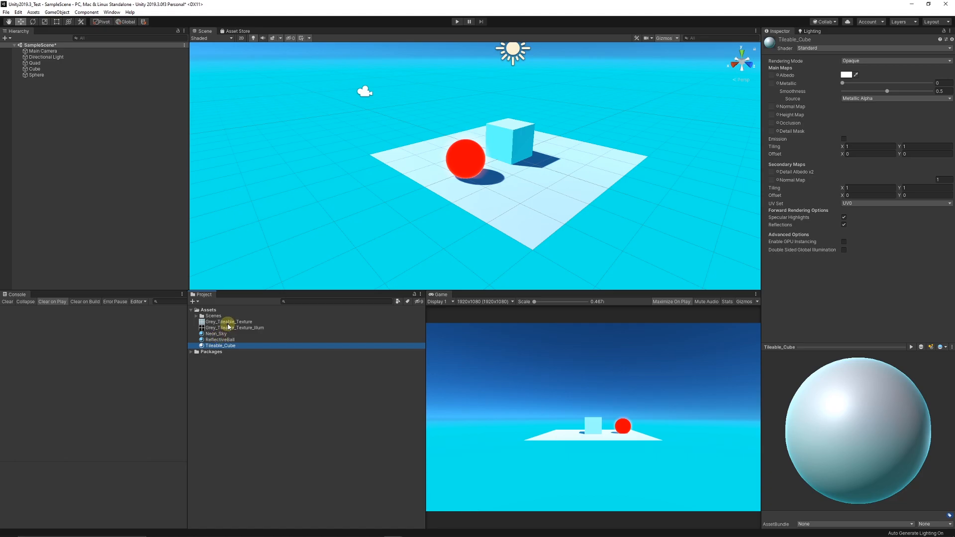
Step: Assign Grey_Tileable_Texture as the Tileable_Cube material's Albedo map and apply the material to the cube in the scene
{"action": "left_click_drag", "start_coordinate": [231, 326], "coordinate": [745, 134]}
{"action": "left_click_drag", "start_coordinate": [780, 78], "coordinate": [772, 75]}
{"action": "left_click_drag", "start_coordinate": [236, 353], "coordinate": [520, 139]}
{"action": "middle_click_drag", "start_coordinate": [520, 139], "coordinate": [490, 177]}
{"action": "right_click_drag", "start_coordinate": [489, 178], "coordinate": [410, 253]}
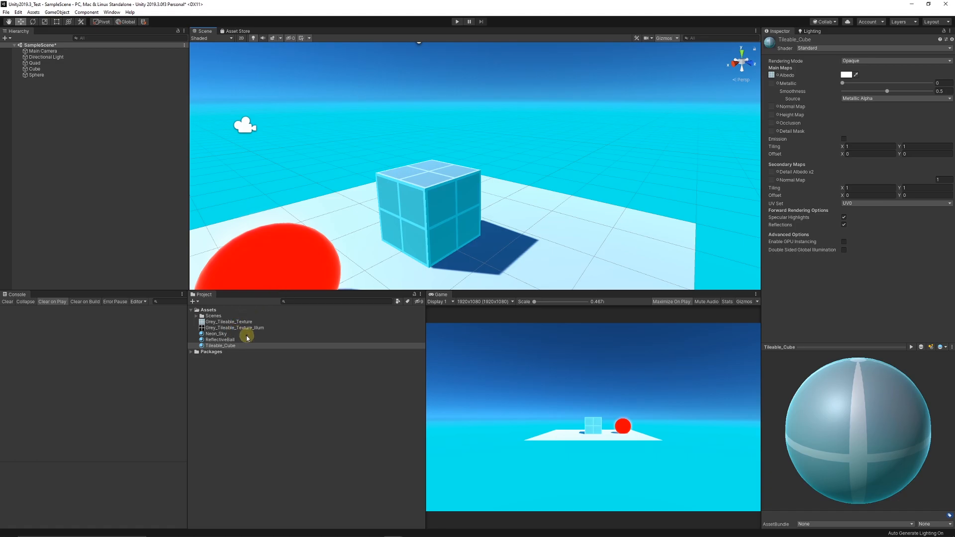
Step: Enable Emission on the Tileable_Cube material and assign Grey_Tileable_Texture_Illum as its emission colour map
{"action": "left_click", "coordinate": [843, 138]}
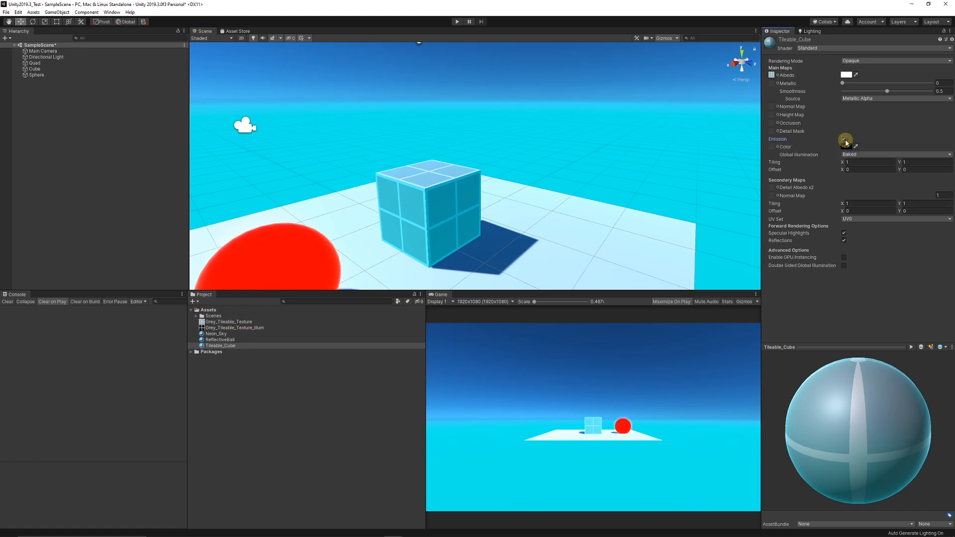
{"action": "left_click_drag", "start_coordinate": [241, 343], "coordinate": [771, 147]}
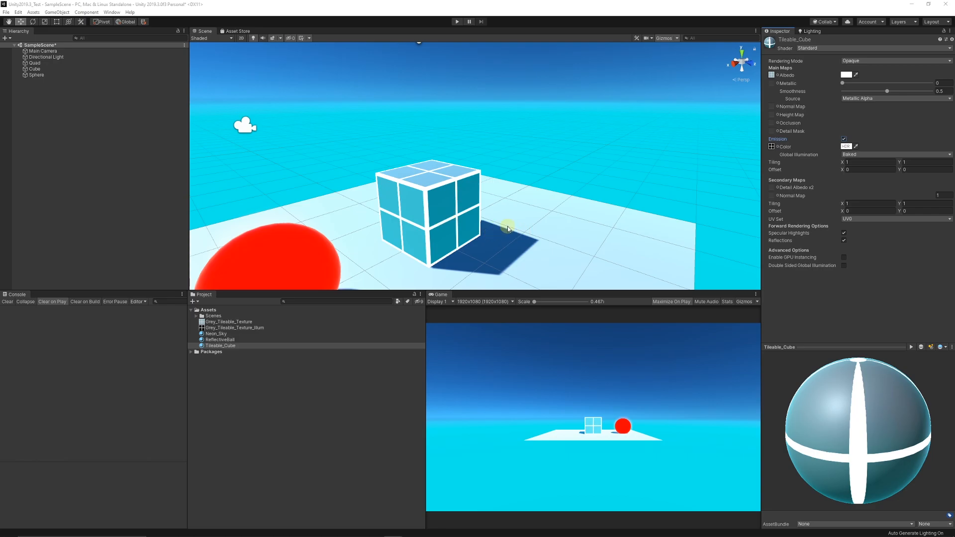
Step: Create another material named Tileable_Floor in the Assets folder
{"action": "right_click", "coordinate": [227, 367]}
{"action": "mouse_move", "coordinate": [259, 182]}
{"action": "left_click", "coordinate": [365, 291]}
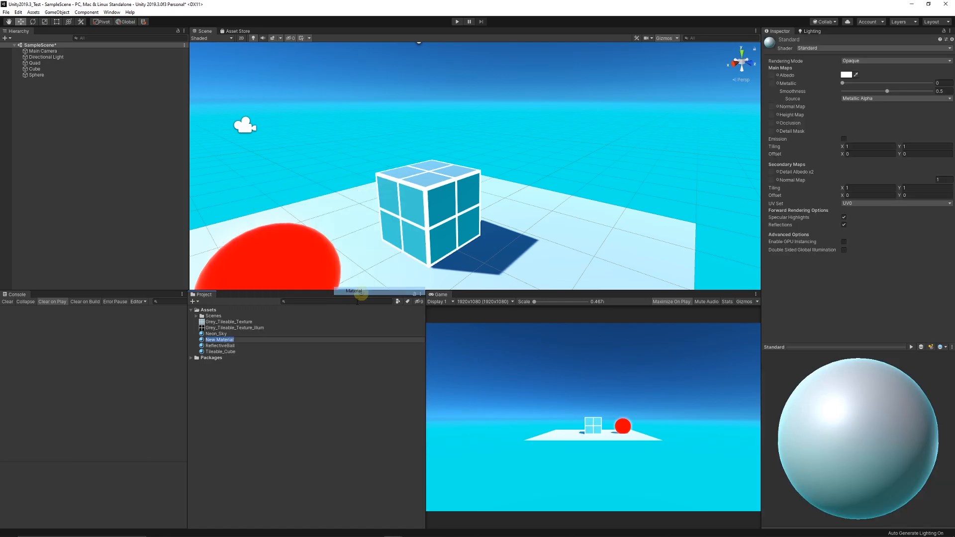
{"action": "type", "text": "Tile"}
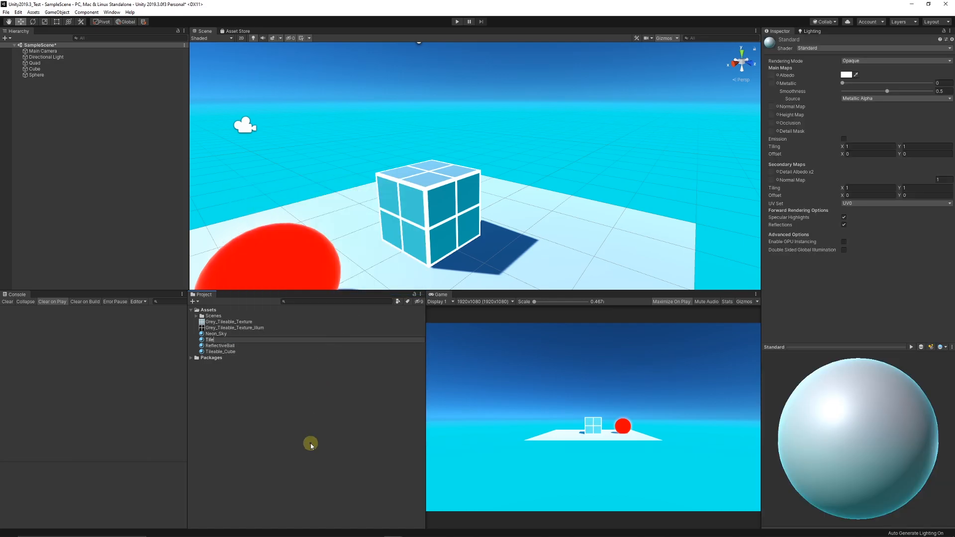
{"action": "type", "text": "able_Floor"}
{"action": "key", "text": "Return"}
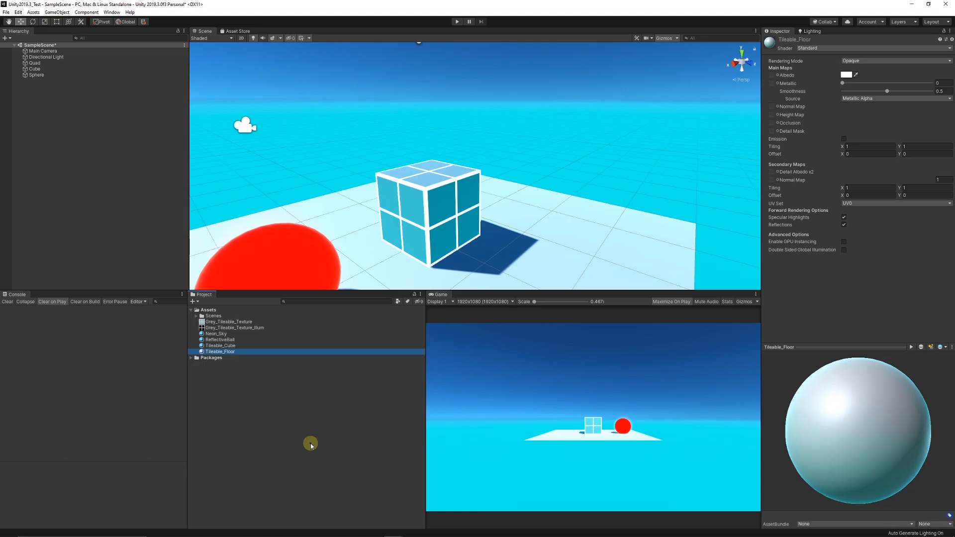
Step: Give the Tileable_Floor material Grey_Tileable_Texture as Albedo and enable Emission with Grey_Tileable_Texture_Illum as its colour map
{"action": "left_click_drag", "start_coordinate": [224, 323], "coordinate": [773, 75]}
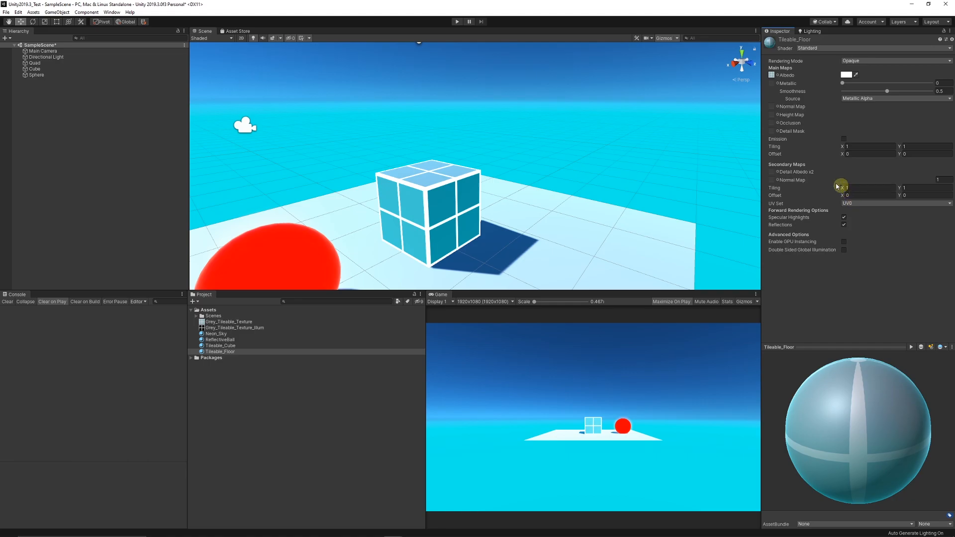
{"action": "left_click", "coordinate": [841, 139]}
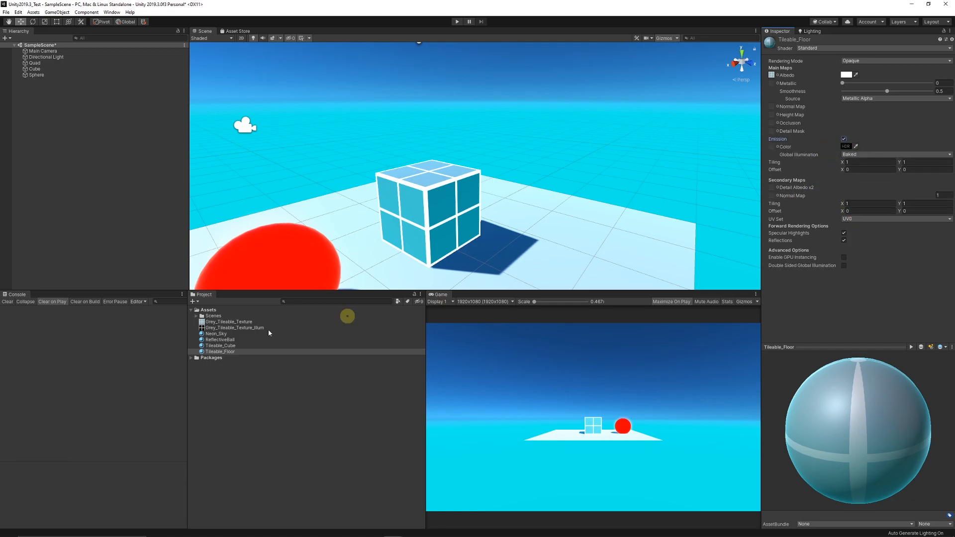
{"action": "left_click_drag", "start_coordinate": [227, 329], "coordinate": [772, 147]}
Step: Apply the Tileable_Floor material to the floor quad and set its main Tiling to X 12, Y 12
{"action": "left_click_drag", "start_coordinate": [237, 353], "coordinate": [514, 219]}
{"action": "scroll", "coordinate": [505, 254], "scroll_direction": "down", "scroll_amount": 3}
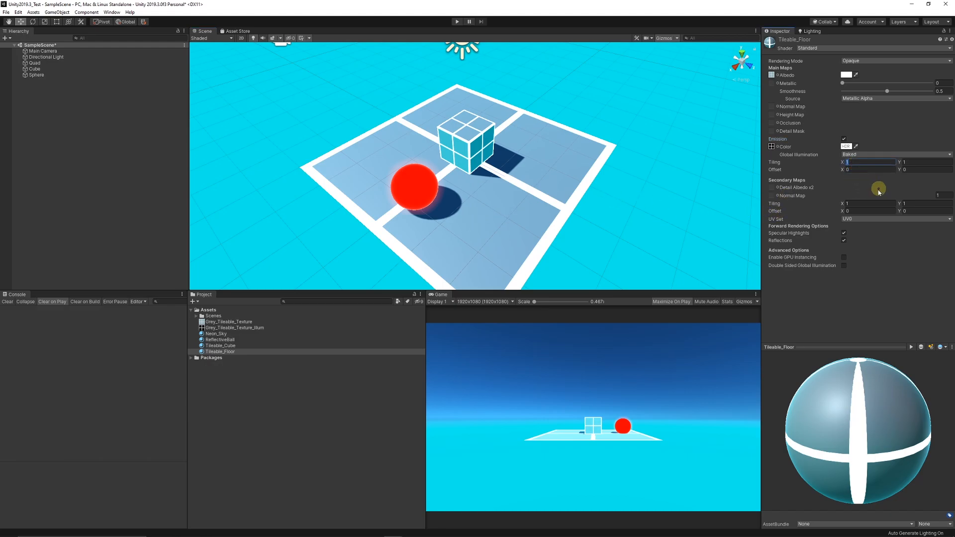
{"action": "type", "text": "12"}
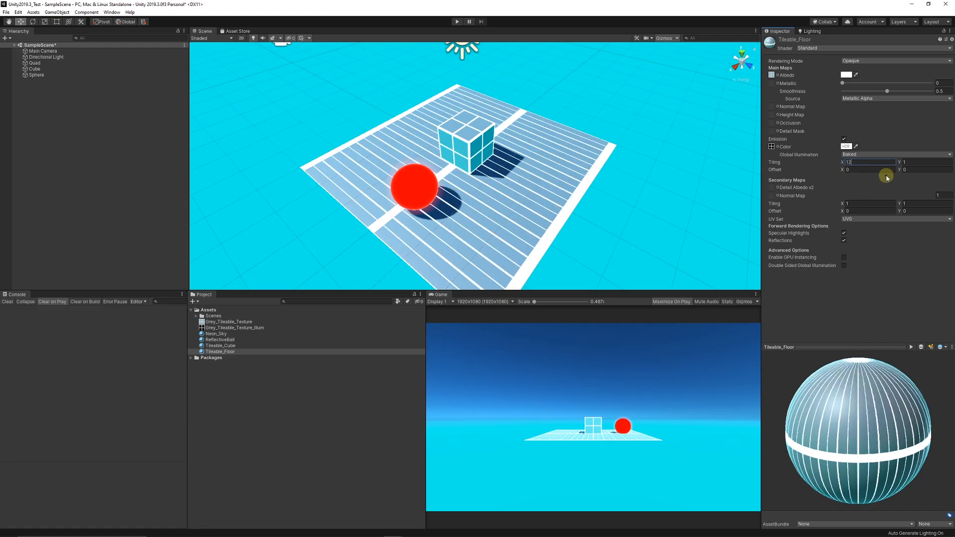
{"action": "left_click", "coordinate": [917, 162]}
{"action": "type", "text": "12"}
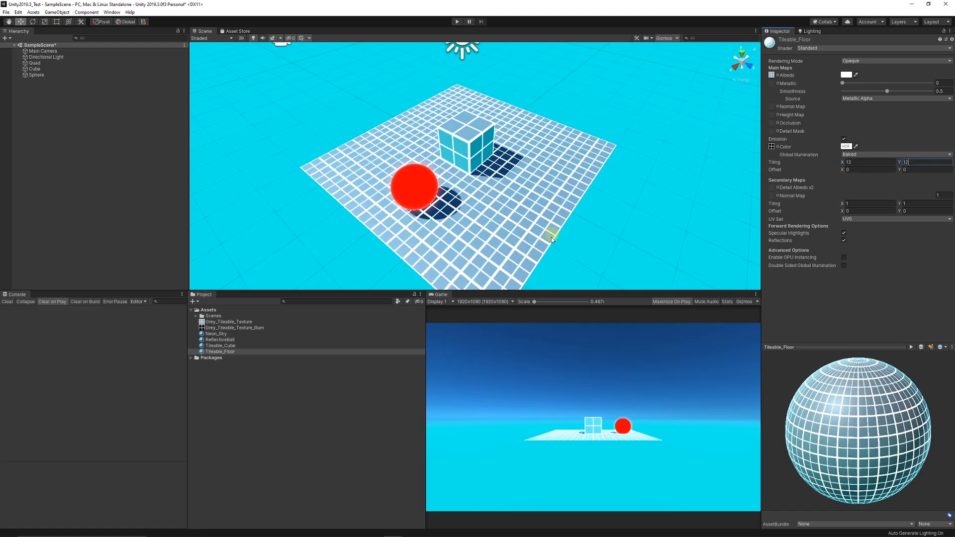
Step: Change the Tileable_Floor material's emission colour to blue with R 0, G 95, B 210
{"action": "left_click_drag", "start_coordinate": [544, 246], "coordinate": [547, 223], "text": "alt"}
{"action": "scroll", "coordinate": [518, 232], "scroll_direction": "up", "scroll_amount": 3}
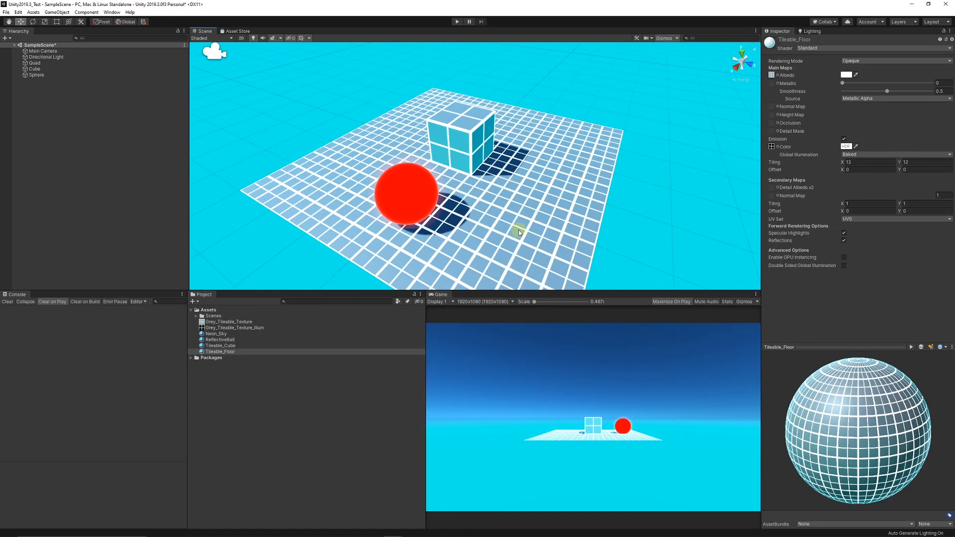
{"action": "scroll", "coordinate": [516, 236], "scroll_direction": "up", "scroll_amount": 2}
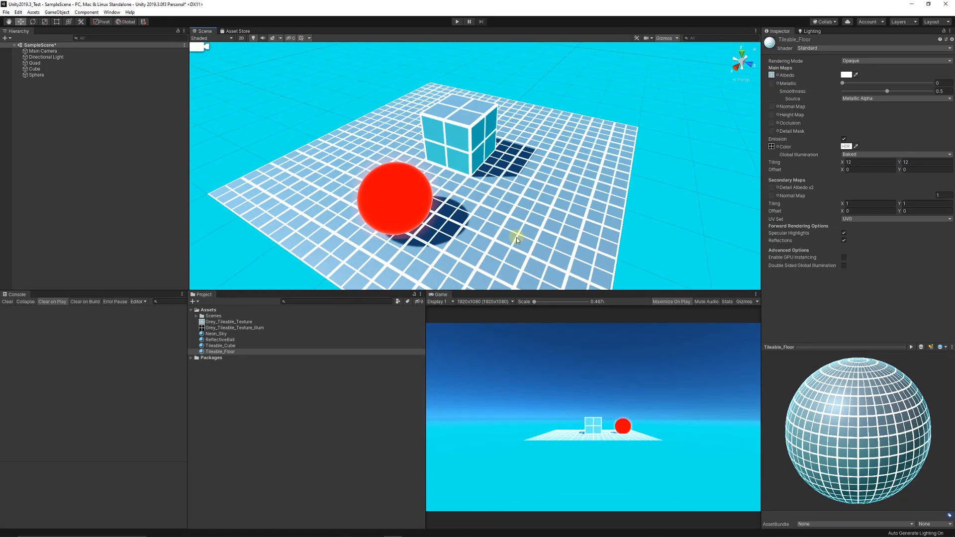
{"action": "left_click", "coordinate": [846, 146]}
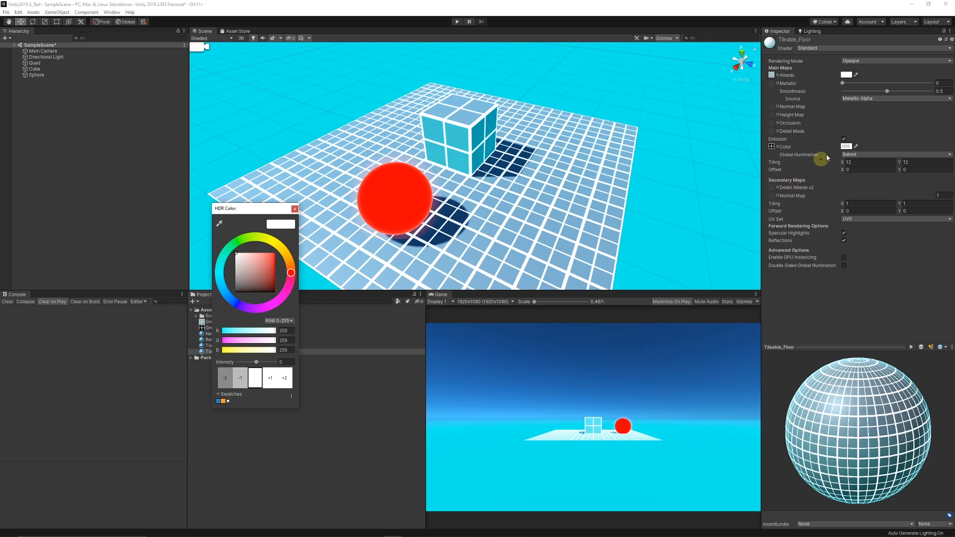
{"action": "left_click_drag", "start_coordinate": [226, 285], "coordinate": [224, 293]}
{"action": "left_click", "coordinate": [275, 252]}
{"action": "mouse_move", "coordinate": [283, 261]}
{"action": "left_mouse_down"}
{"action": "mouse_move", "coordinate": [279, 279]}
{"action": "mouse_move", "coordinate": [280, 260]}
{"action": "left_mouse_up"}
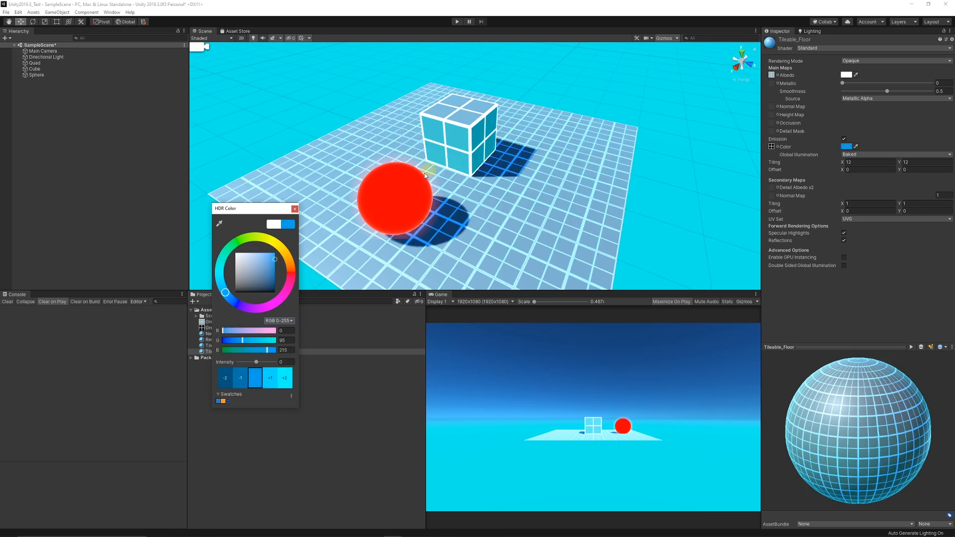
{"action": "left_click", "coordinate": [295, 208]}
Step: Duplicate the floor quad along Z and vertex-snap the copy edge to edge with the original
{"action": "scroll", "coordinate": [346, 210], "scroll_direction": "down", "scroll_amount": 6}
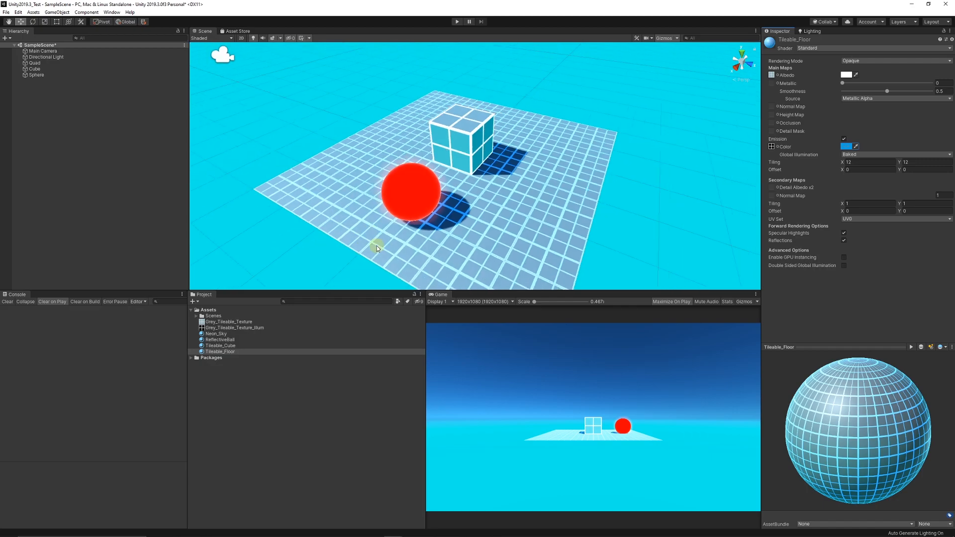
{"action": "middle_click_drag", "start_coordinate": [509, 181], "coordinate": [482, 200]}
{"action": "left_click", "coordinate": [464, 218]}
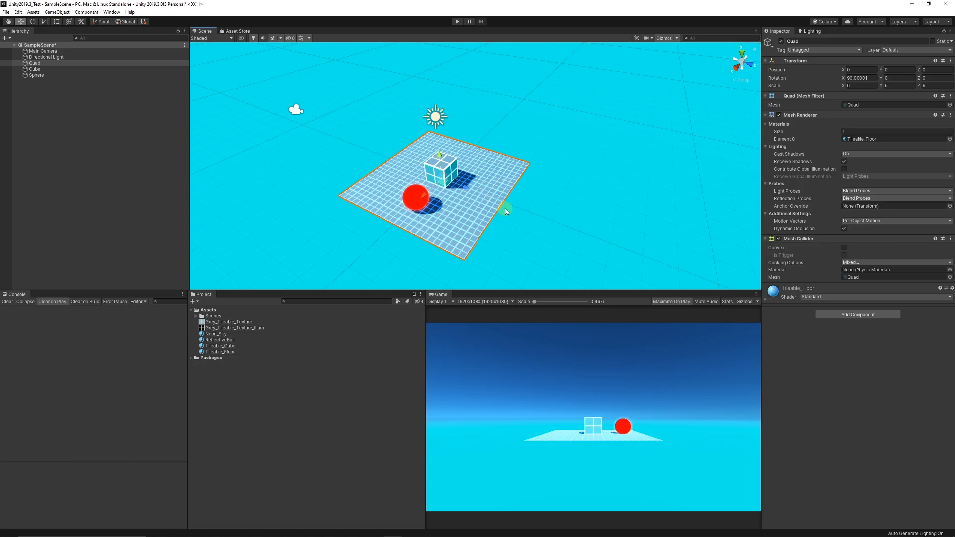
{"action": "key", "text": "ctrl+d"}
{"action": "left_click_drag", "start_coordinate": [465, 186], "coordinate": [592, 237]}
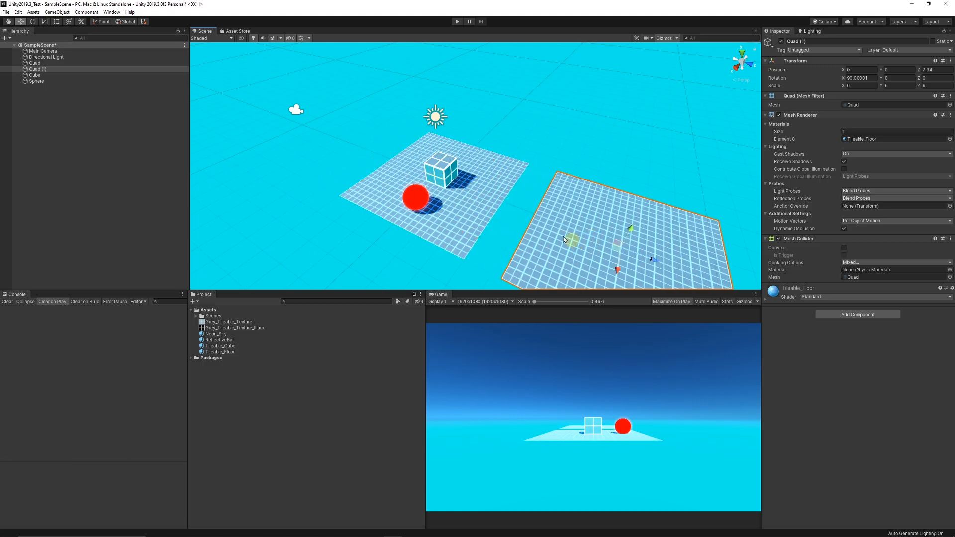
{"action": "middle_click_drag", "start_coordinate": [570, 240], "coordinate": [543, 205]}
{"action": "key", "text": "v"}
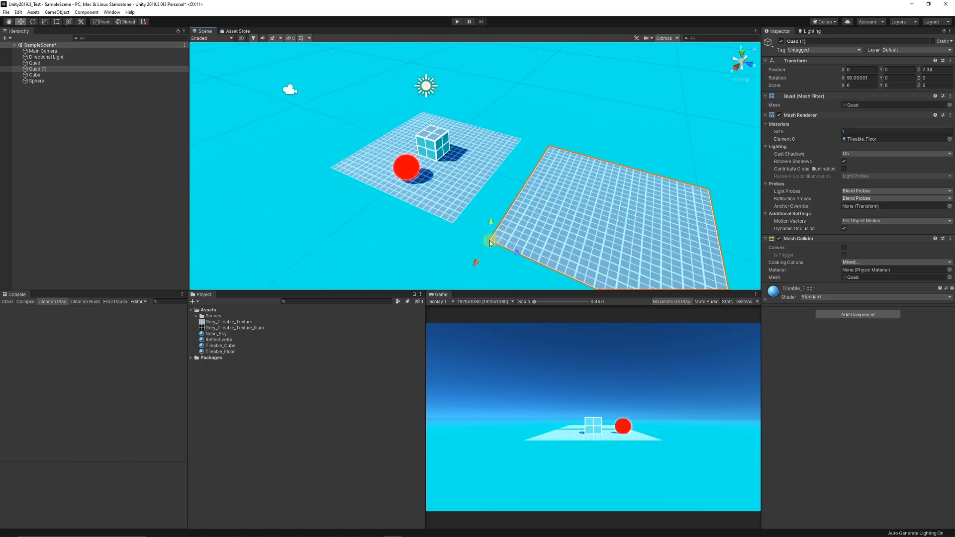
{"action": "left_click_drag", "start_coordinate": [489, 240], "coordinate": [460, 231]}
Step: Duplicate the quad again and vertex-snap the copy to the original's opposite edge, completing a row of three
{"action": "scroll", "coordinate": [436, 209], "scroll_direction": "down", "scroll_amount": 2}
{"action": "key", "text": "ctrl+d"}
{"action": "left_click_drag", "start_coordinate": [451, 199], "coordinate": [354, 167]}
Step: Duplicate three more floor quads and vertex-snap them beside the first row along X to form a second row
{"action": "key", "text": "ctrl+d"}
{"action": "left_click_drag", "start_coordinate": [362, 132], "coordinate": [374, 232]}
{"action": "left_click", "coordinate": [389, 169]}
{"action": "key", "text": "ctrl+d"}
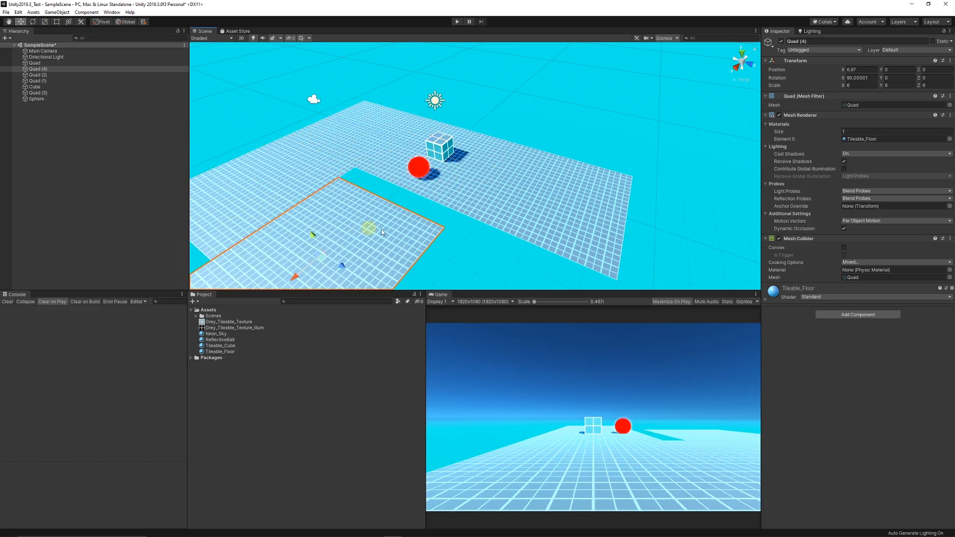
{"action": "left_click_drag", "start_coordinate": [445, 226], "coordinate": [447, 153]}
{"action": "key", "text": "ctrl+d"}
Step: Duplicate the three quads of the middle row together and vertex-snap them along the open side to complete a 3×3 floor
{"action": "middle_click_drag", "start_coordinate": [410, 62], "coordinate": [463, 133]}
{"action": "scroll", "coordinate": [456, 135], "scroll_direction": "up", "scroll_amount": 1}
{"action": "left_click", "coordinate": [415, 126]}
{"action": "left_click", "coordinate": [516, 147], "text": "shift"}
{"action": "left_click", "coordinate": [539, 177], "text": "shift"}
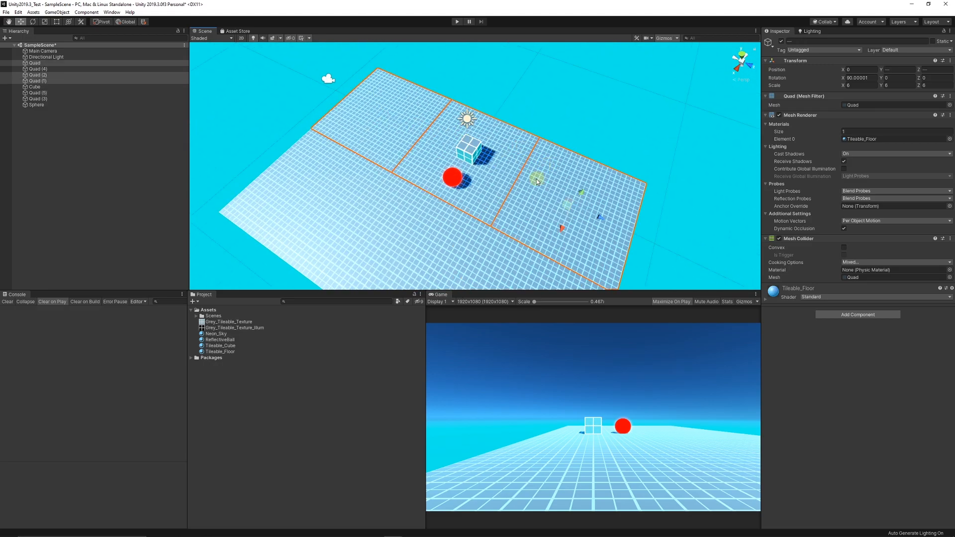
{"action": "key", "text": "ctrl+d"}
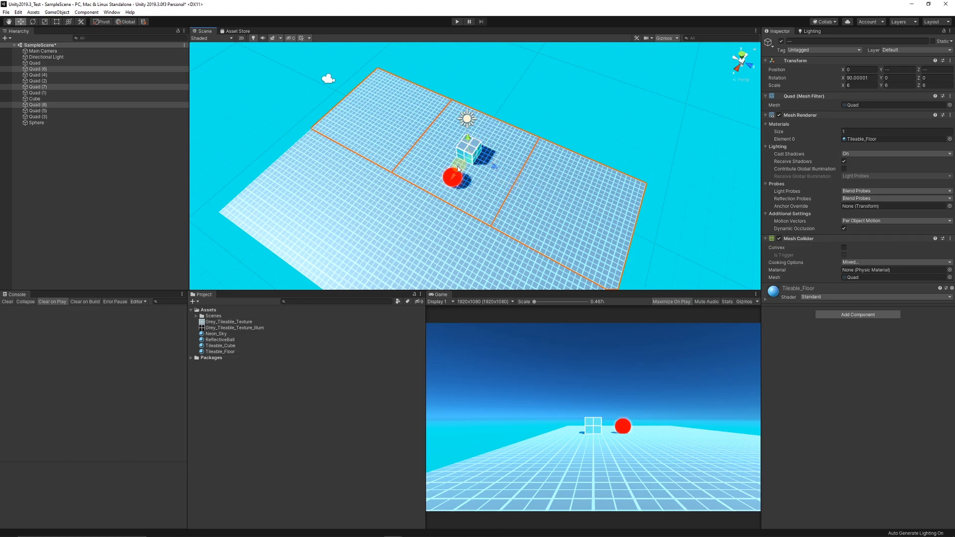
{"action": "left_click_drag", "start_coordinate": [454, 178], "coordinate": [558, 92]}
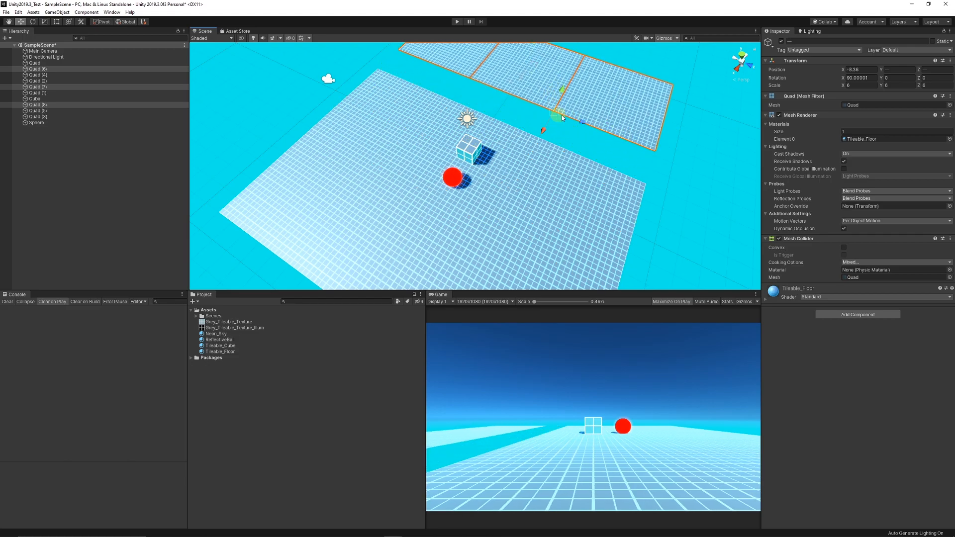
{"action": "left_click_drag", "start_coordinate": [646, 153], "coordinate": [650, 169]}
{"action": "left_click", "coordinate": [683, 194]}
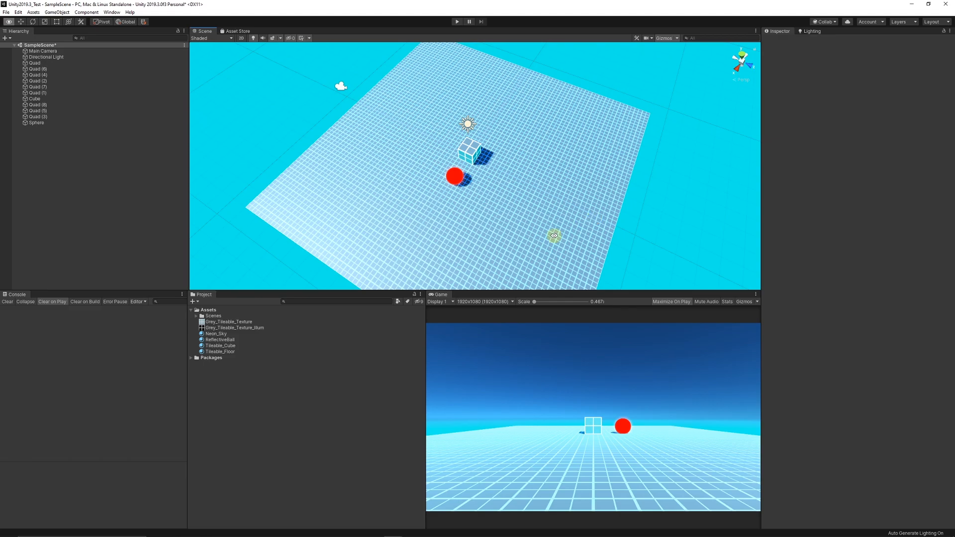
Step: Create an empty GameObject, reset its Transform, and rename it Floor
{"action": "left_click_drag", "start_coordinate": [572, 153], "coordinate": [446, 171], "text": "alt"}
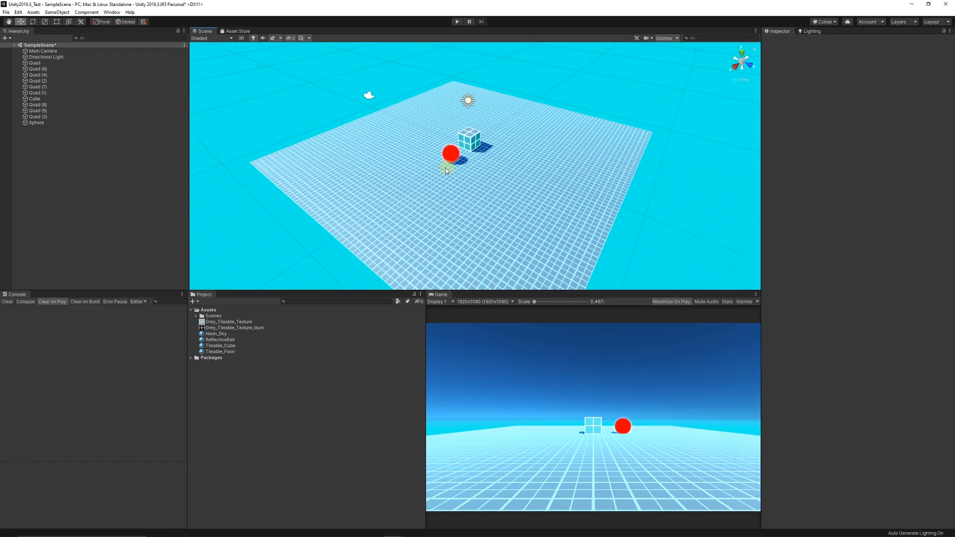
{"action": "right_click", "coordinate": [49, 148]}
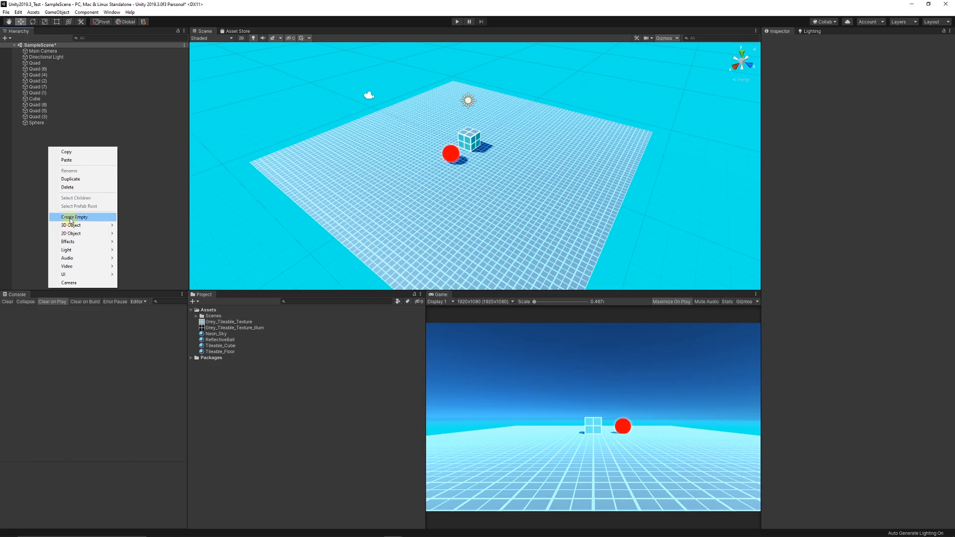
{"action": "left_click", "coordinate": [71, 217]}
{"action": "right_click", "coordinate": [774, 61]}
{"action": "left_click", "coordinate": [776, 66]}
{"action": "left_click", "coordinate": [48, 130]}
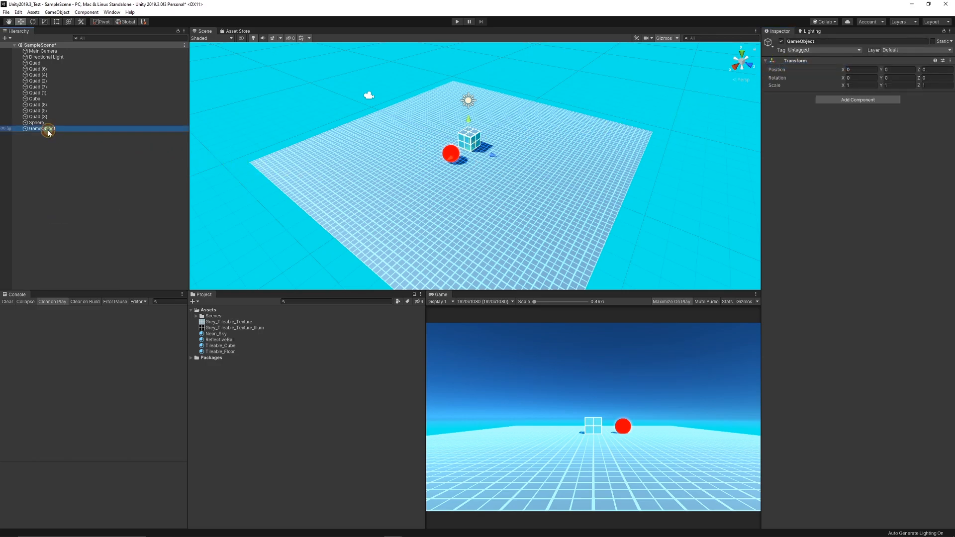
{"action": "mouse_move", "coordinate": [51, 133]}
{"action": "left_mouse_down"}
{"action": "mouse_move", "coordinate": [92, 168]}
{"action": "mouse_move", "coordinate": [61, 128]}
{"action": "left_mouse_up"}
{"action": "key", "text": "F2"}
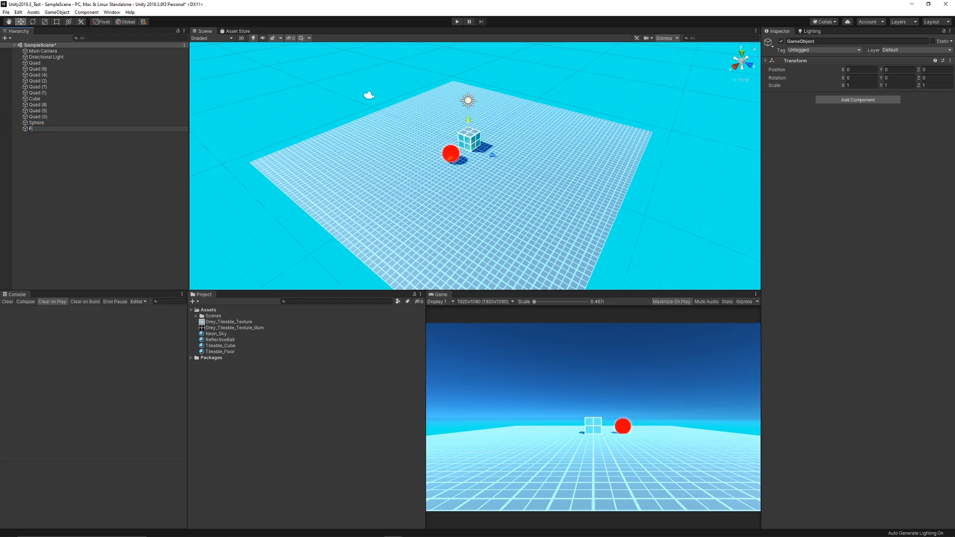
{"action": "key", "text": "Return"}
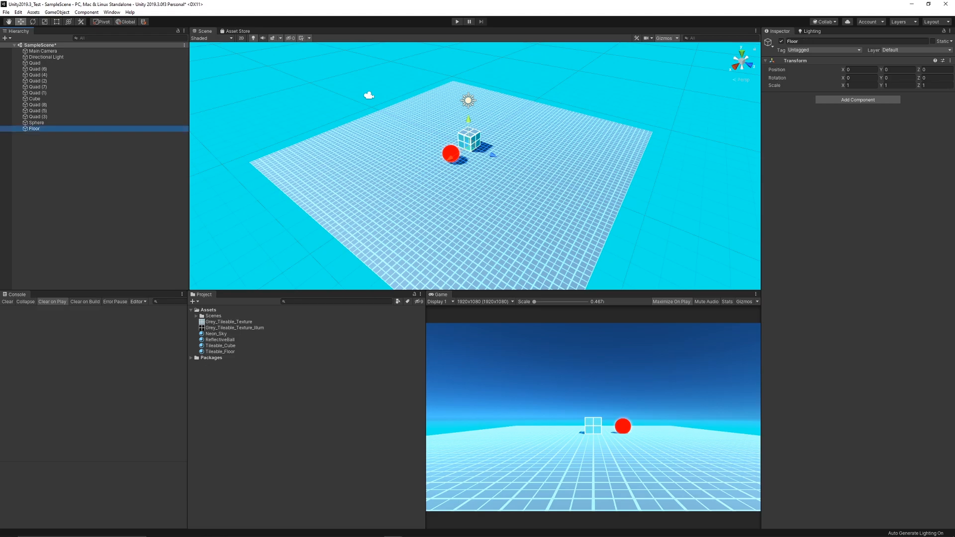
Step: Parent all nine floor quads under the Floor object and collapse it in the Hierarchy
{"action": "left_click", "coordinate": [52, 64]}
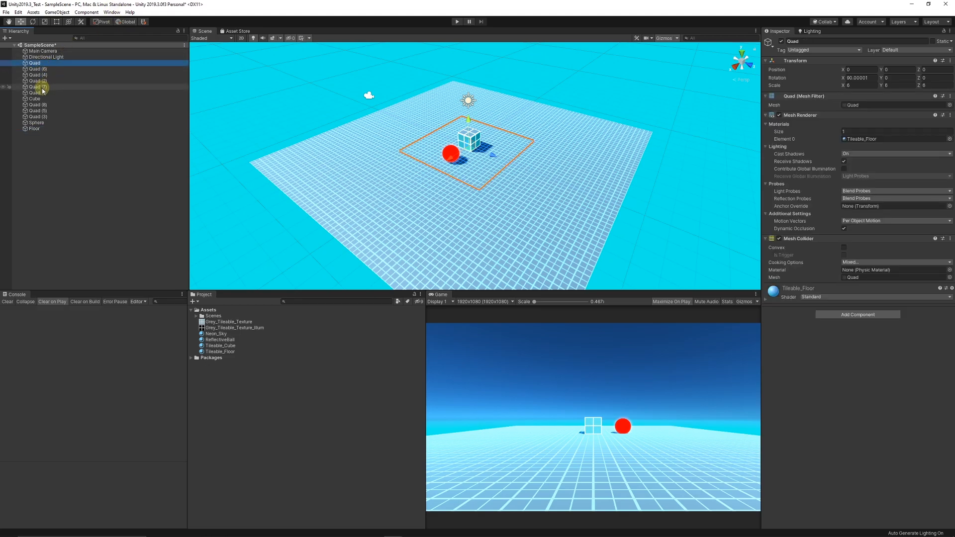
{"action": "left_click", "coordinate": [42, 93], "text": "shift"}
{"action": "left_click_drag", "start_coordinate": [44, 92], "coordinate": [37, 129]}
{"action": "left_click", "coordinate": [40, 81]}
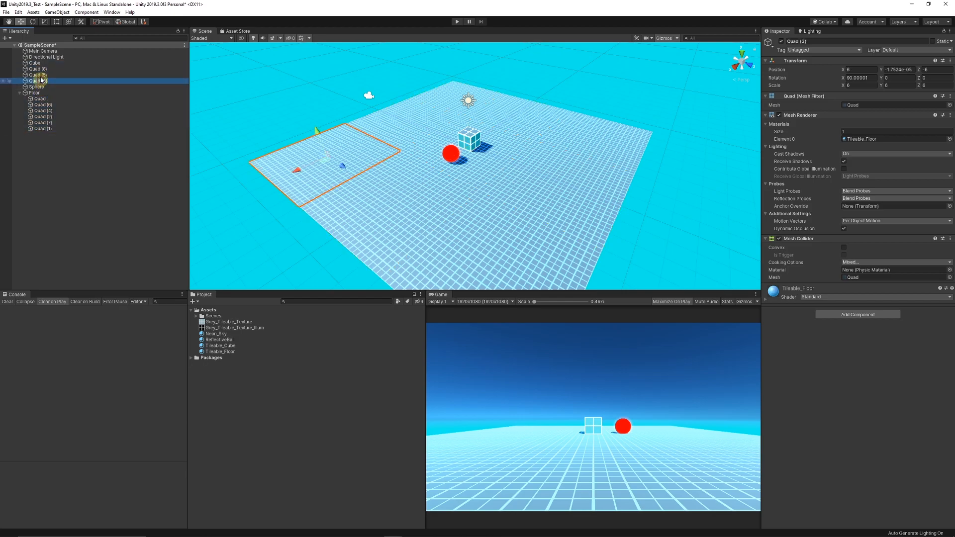
{"action": "left_click", "coordinate": [38, 68], "text": "shift"}
{"action": "left_click_drag", "start_coordinate": [38, 74], "coordinate": [40, 94]}
{"action": "left_click", "coordinate": [19, 75]}
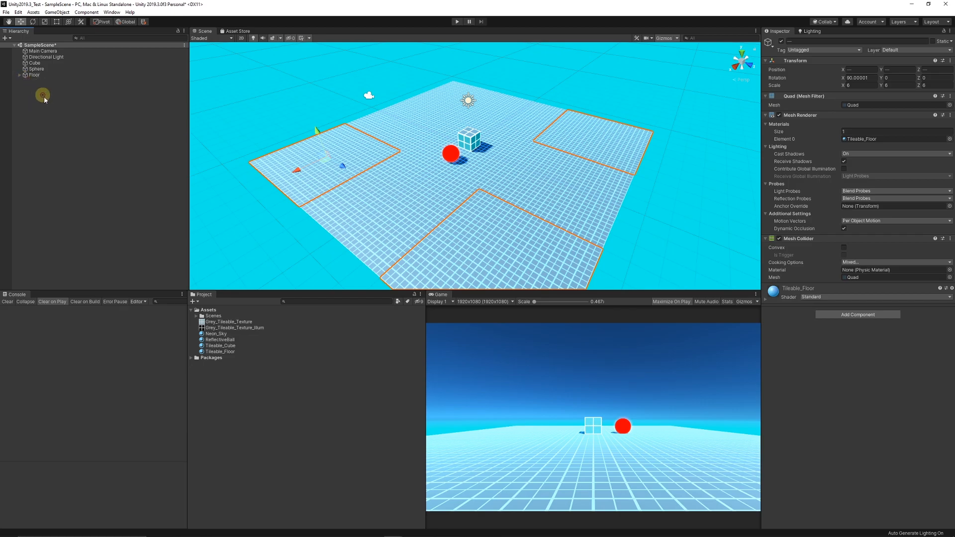
{"action": "left_click", "coordinate": [37, 114]}
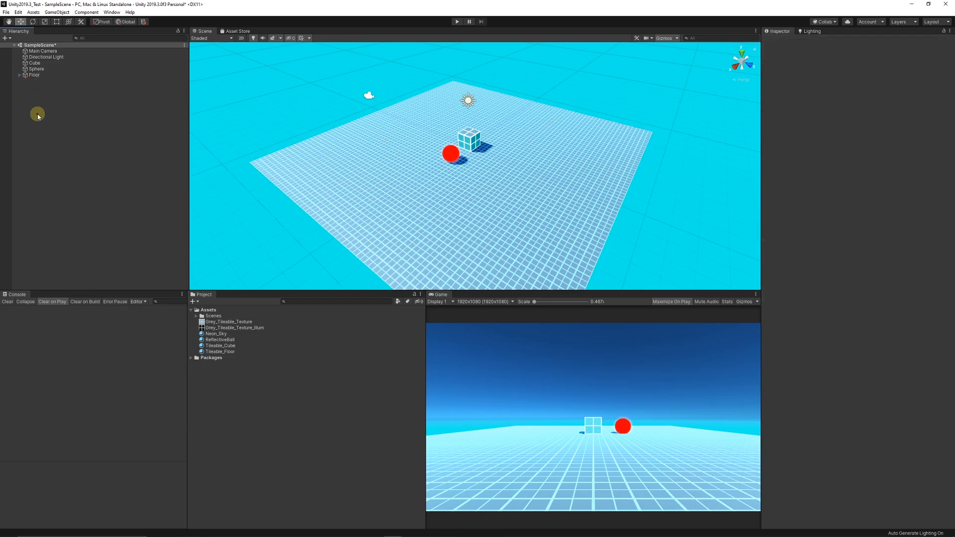
Step: Duplicate the corner floor quad Quad (3), rename the copy Wall, and keep it outside the Floor group at scene root level
{"action": "right_click_drag", "start_coordinate": [470, 219], "coordinate": [409, 174]}
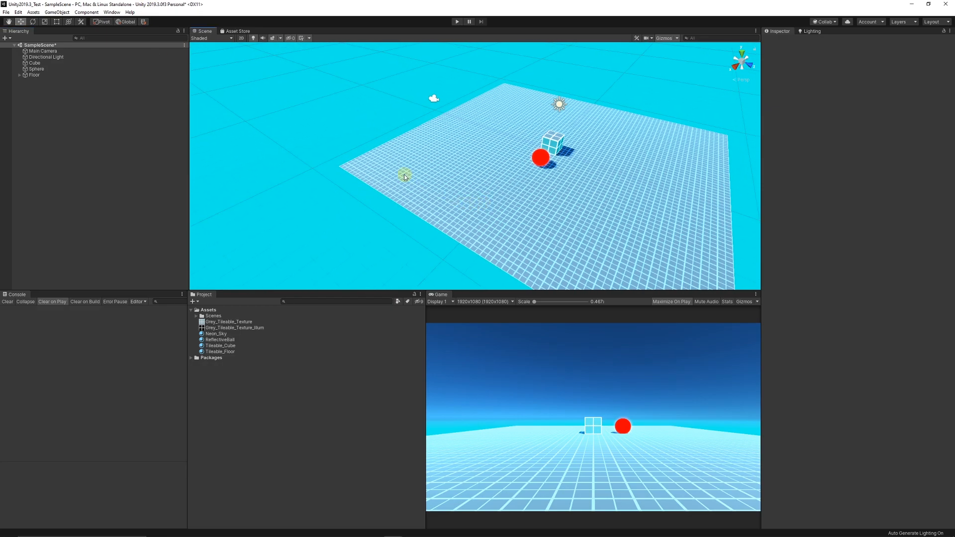
{"action": "left_click", "coordinate": [410, 172]}
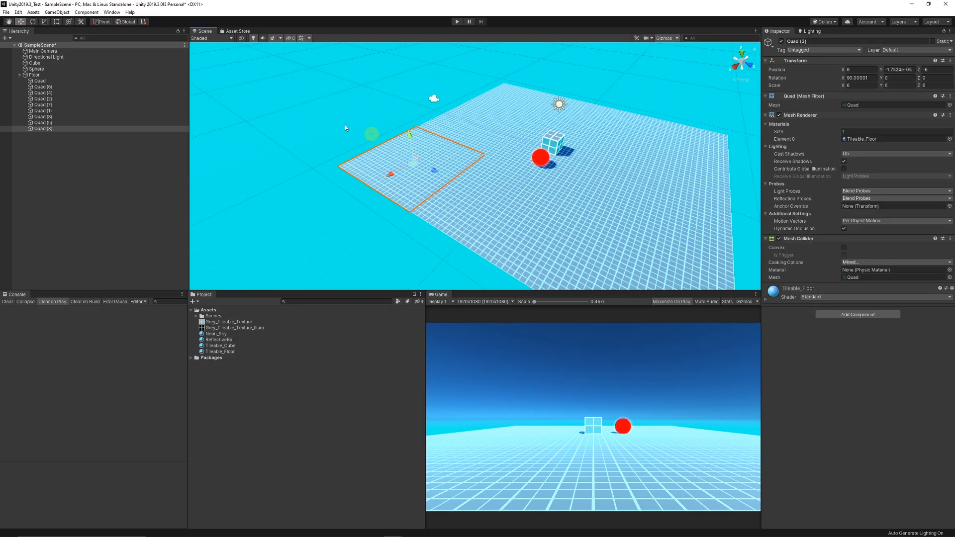
{"action": "key", "text": "ctrl+d"}
{"action": "left_click", "coordinate": [46, 144]}
{"action": "key", "text": "F2"}
{"action": "type", "text": "Wall"}
{"action": "key", "text": "Return"}
{"action": "left_click", "coordinate": [35, 75]}
{"action": "left_click", "coordinate": [40, 135]}
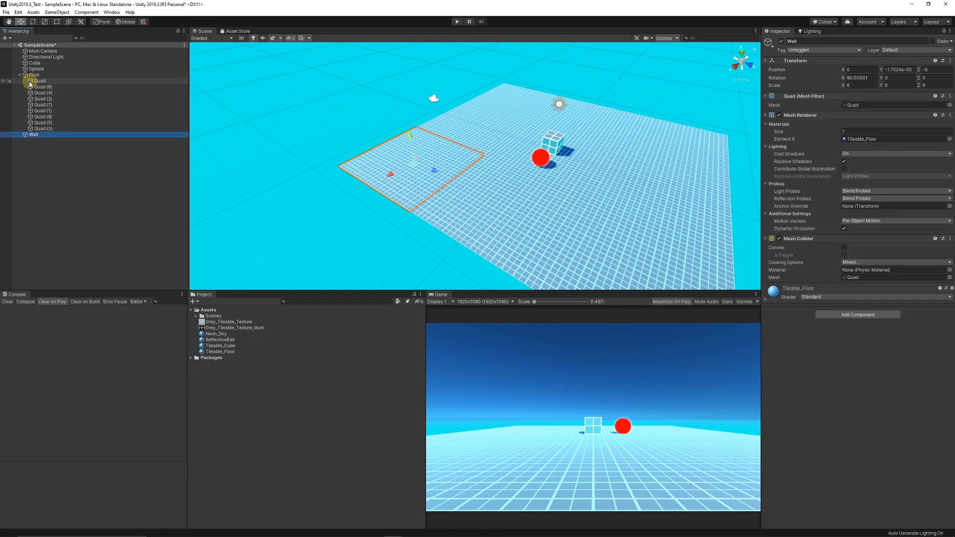
{"action": "left_click", "coordinate": [20, 75]}
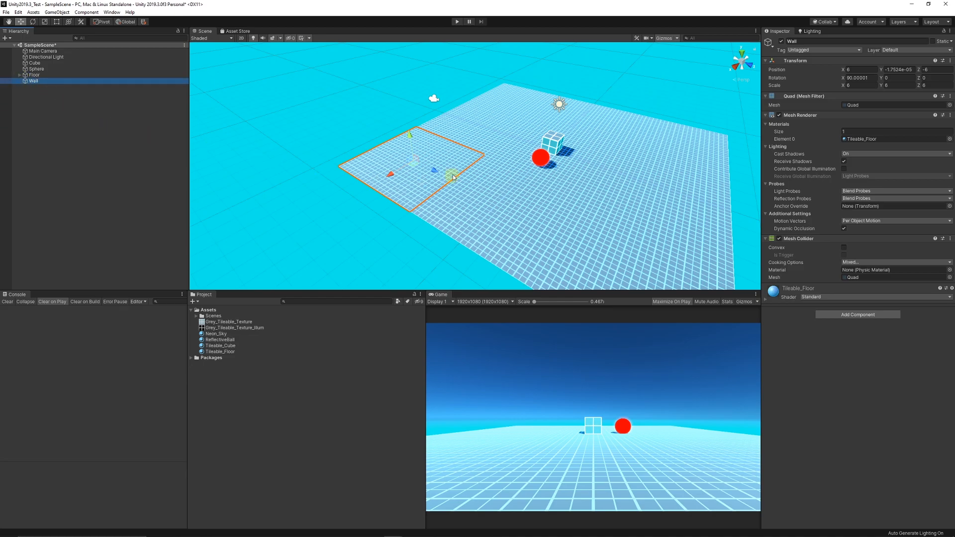
Step: Move Wall off the floor to about Z -13.17 and rotate it upright to an X rotation of 180
{"action": "left_click_drag", "start_coordinate": [433, 171], "coordinate": [390, 205]}
{"action": "key", "text": "e"}
{"action": "right_click_drag", "start_coordinate": [312, 176], "coordinate": [381, 147]}
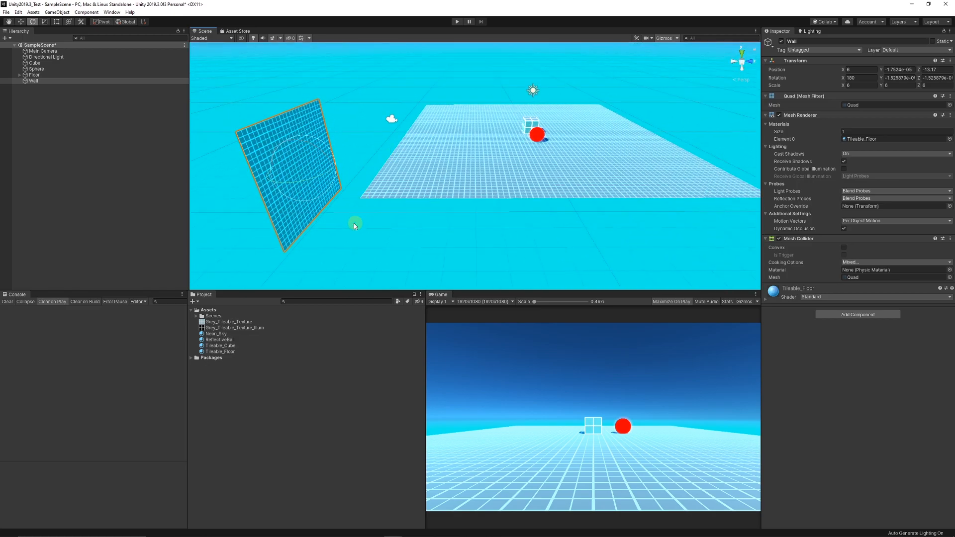
Step: Vertex-snap the upright Wall onto the floor's corner edge at position X 6, Y 3, Z -9
{"action": "middle_click_drag", "start_coordinate": [285, 249], "coordinate": [315, 222]}
{"action": "key", "text": "w"}
{"action": "left_click", "coordinate": [80, 38]}
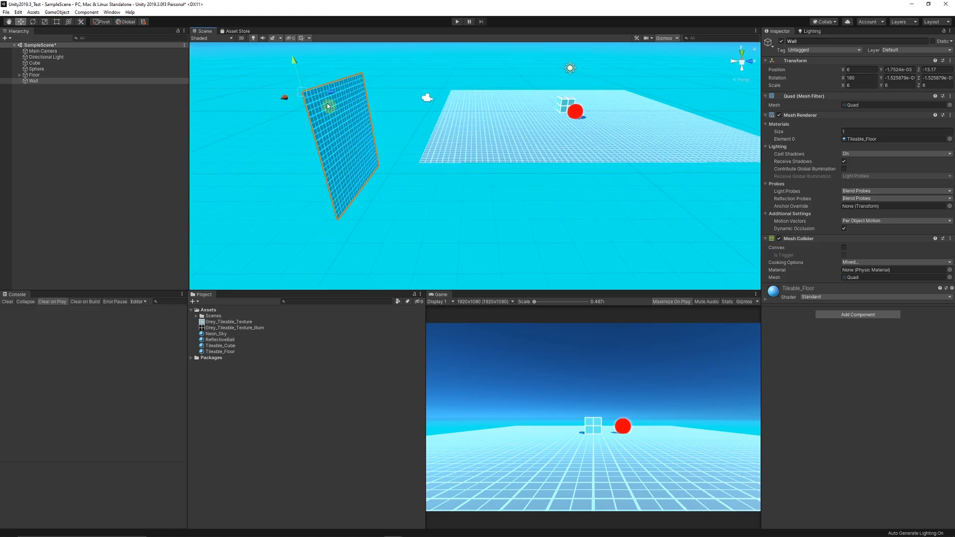
{"action": "left_click_drag", "start_coordinate": [330, 230], "coordinate": [415, 169]}
{"action": "scroll", "coordinate": [562, 139], "scroll_direction": "down", "scroll_amount": 3}
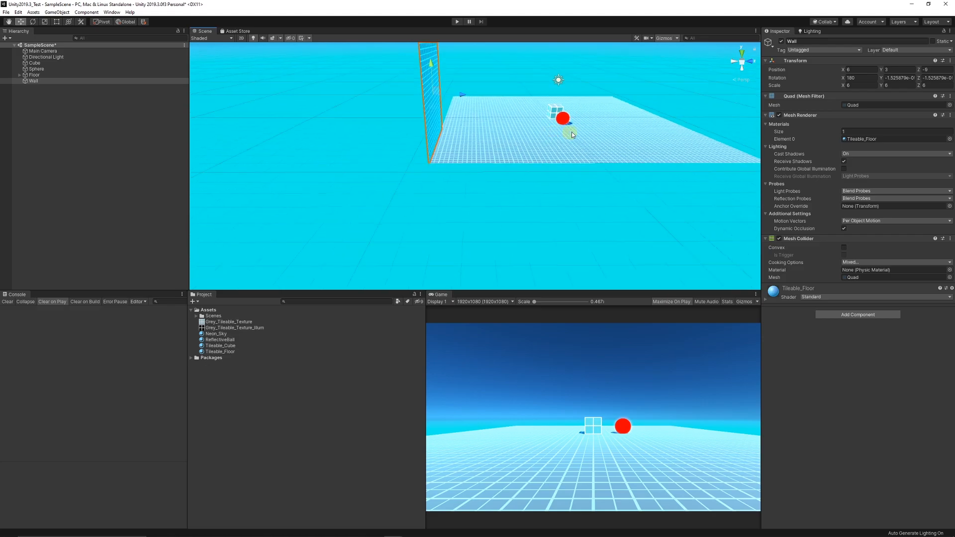
Step: Create an empty GameObject named Walls with a reset Transform and parent Wall under it
{"action": "left_click_drag", "start_coordinate": [572, 138], "coordinate": [442, 96], "text": "alt"}
{"action": "scroll", "coordinate": [477, 111], "scroll_direction": "down", "scroll_amount": 3}
{"action": "middle_click_drag", "start_coordinate": [508, 124], "coordinate": [468, 150]}
{"action": "scroll", "coordinate": [468, 150], "scroll_direction": "up", "scroll_amount": 3}
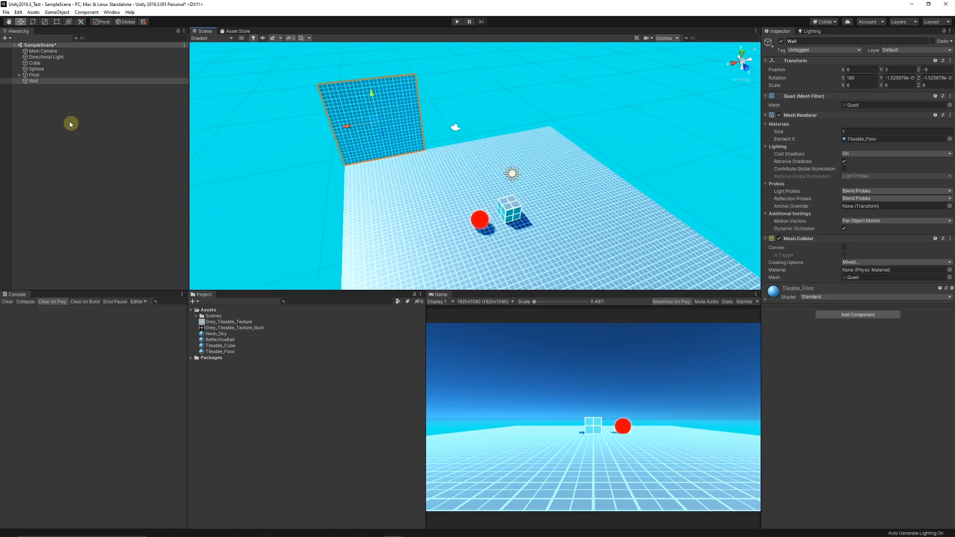
{"action": "right_click", "coordinate": [40, 98]}
{"action": "left_click", "coordinate": [71, 174]}
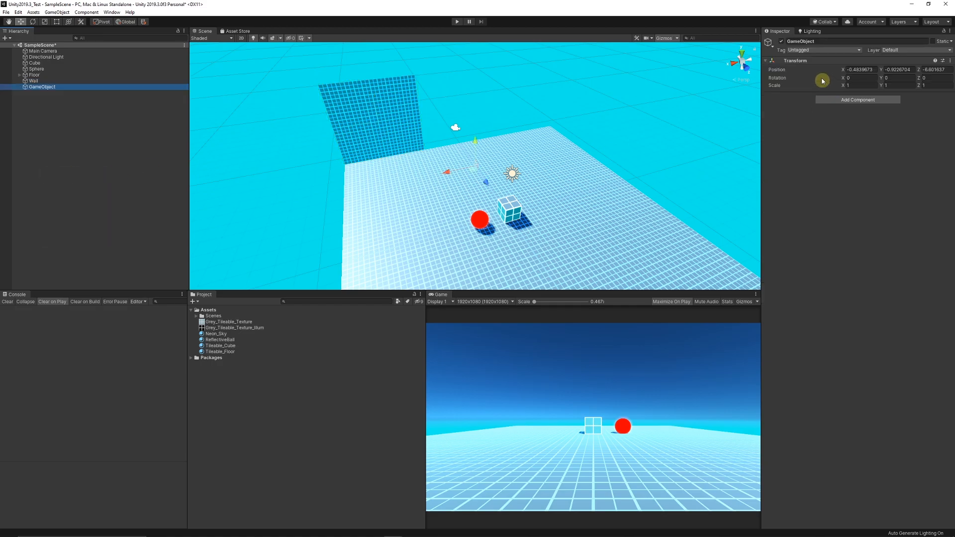
{"action": "right_click", "coordinate": [768, 60]}
{"action": "left_click", "coordinate": [781, 66]}
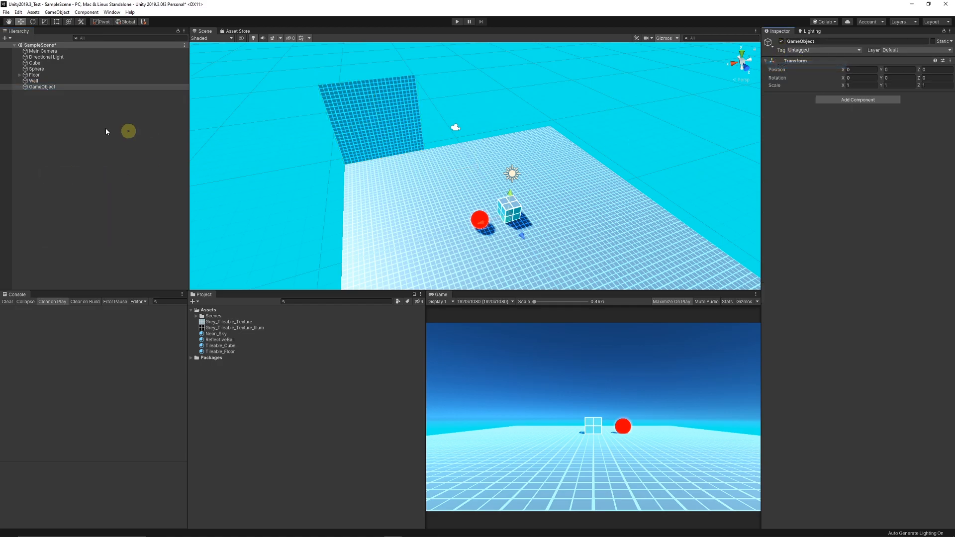
{"action": "left_click", "coordinate": [49, 87]}
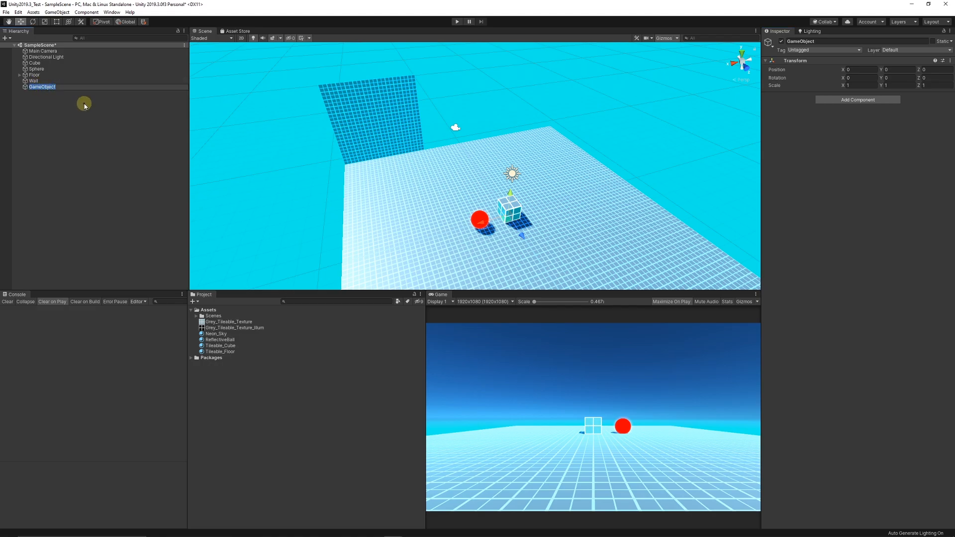
{"action": "type", "text": "Walls"}
{"action": "key", "text": "Return"}
{"action": "left_click_drag", "start_coordinate": [33, 80], "coordinate": [37, 86]}
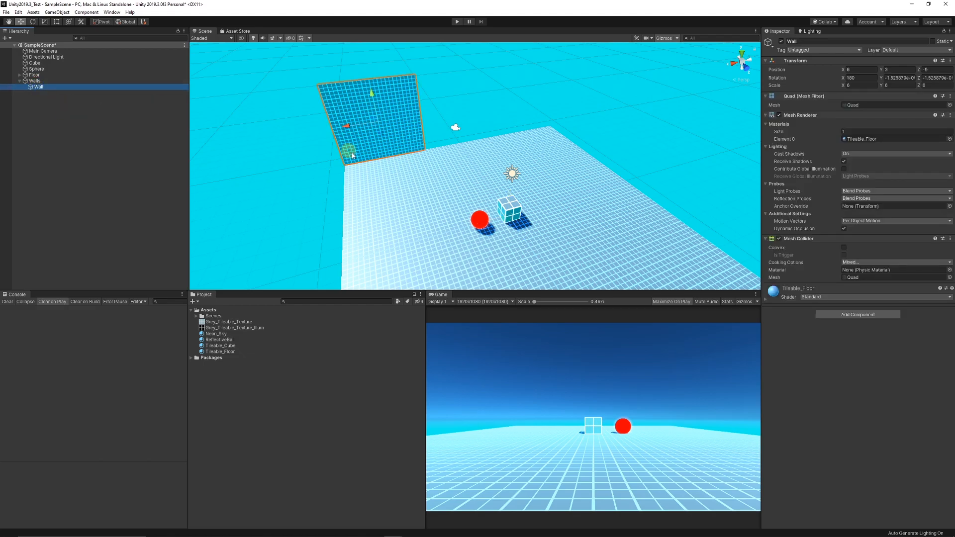
Step: Duplicate the wall panel twice, vertex-snapping the copies along the floor's edge, and select all three panels
{"action": "middle_click_drag", "start_coordinate": [350, 154], "coordinate": [306, 172]}
{"action": "left_click_drag", "start_coordinate": [304, 145], "coordinate": [461, 149]}
{"action": "key", "text": "ctrl+d"}
{"action": "left_click", "coordinate": [333, 138], "text": "shift"}
{"action": "left_click", "coordinate": [413, 126], "text": "shift"}
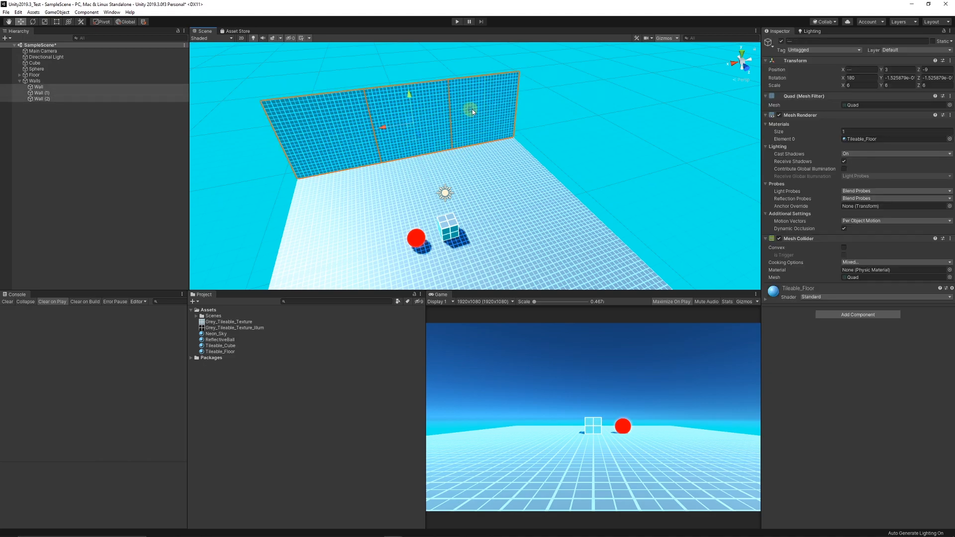
Step: Duplicate the three wall panels and move the copies across the floor to a Z position of about 0.84
{"action": "scroll", "coordinate": [395, 133], "scroll_direction": "down", "scroll_amount": 5, "text": "alt"}
{"action": "left_click_drag", "start_coordinate": [416, 168], "coordinate": [413, 178], "text": "alt"}
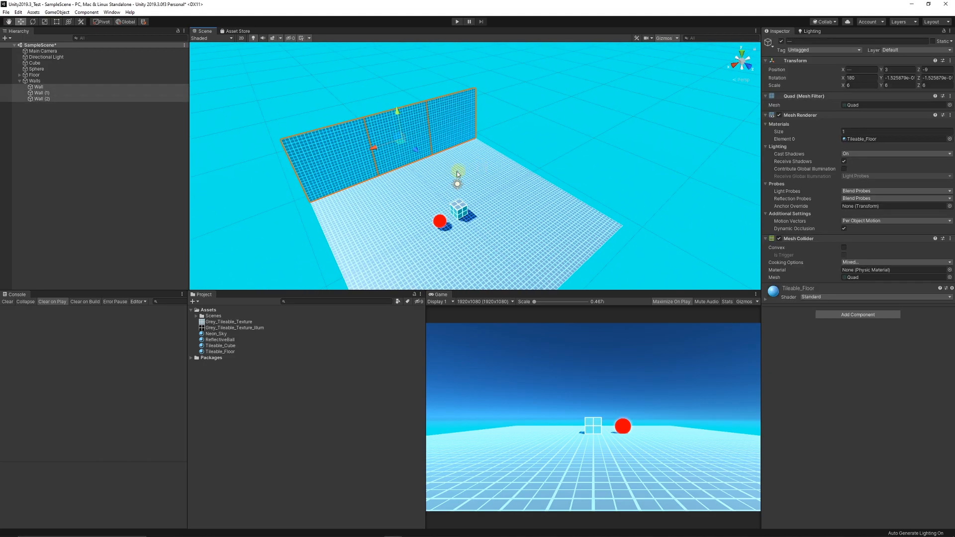
{"action": "key", "text": "ctrl+d"}
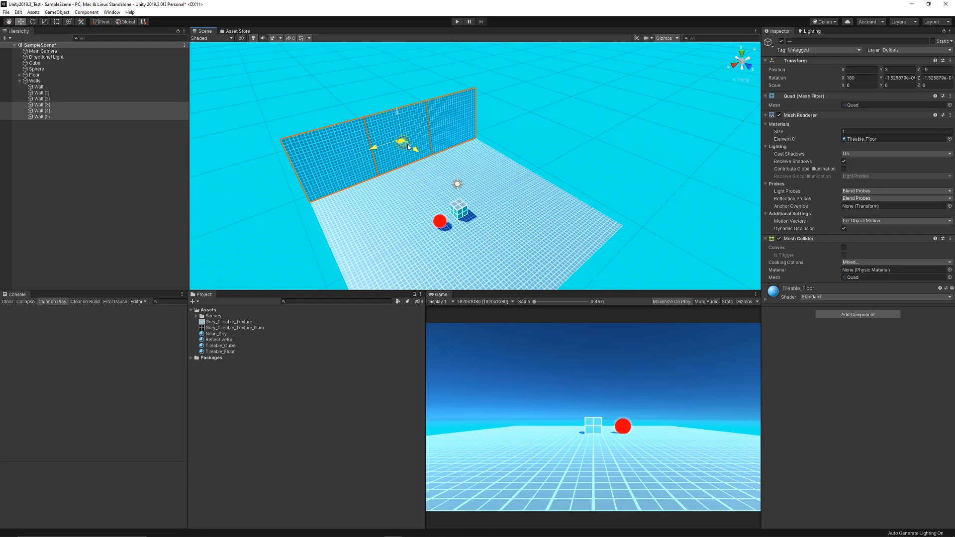
{"action": "left_click_drag", "start_coordinate": [401, 143], "coordinate": [541, 154]}
Step: Switch the transform handle to Center and rotate the three copied panels together to a Y rotation of about 90
{"action": "left_click", "coordinate": [32, 22]}
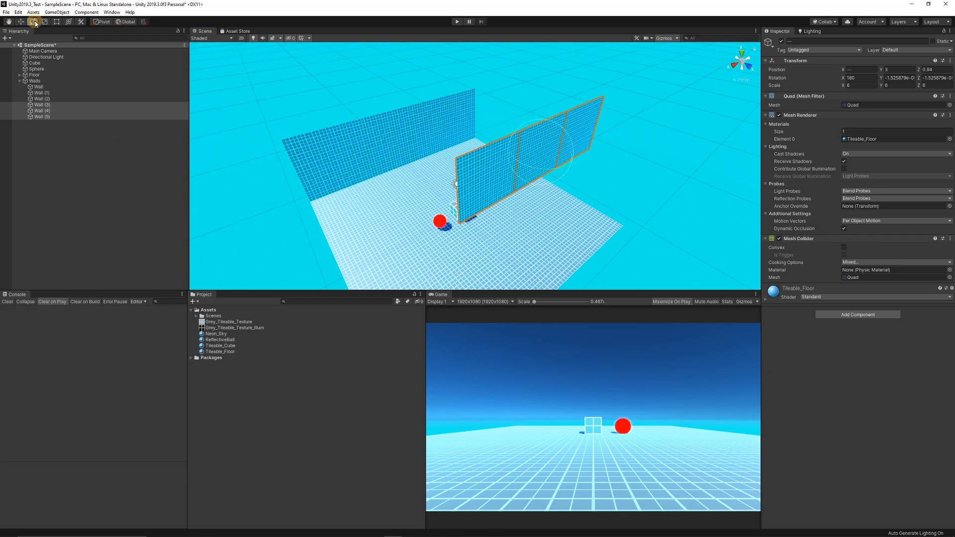
{"action": "left_click_drag", "start_coordinate": [540, 167], "coordinate": [484, 174]}
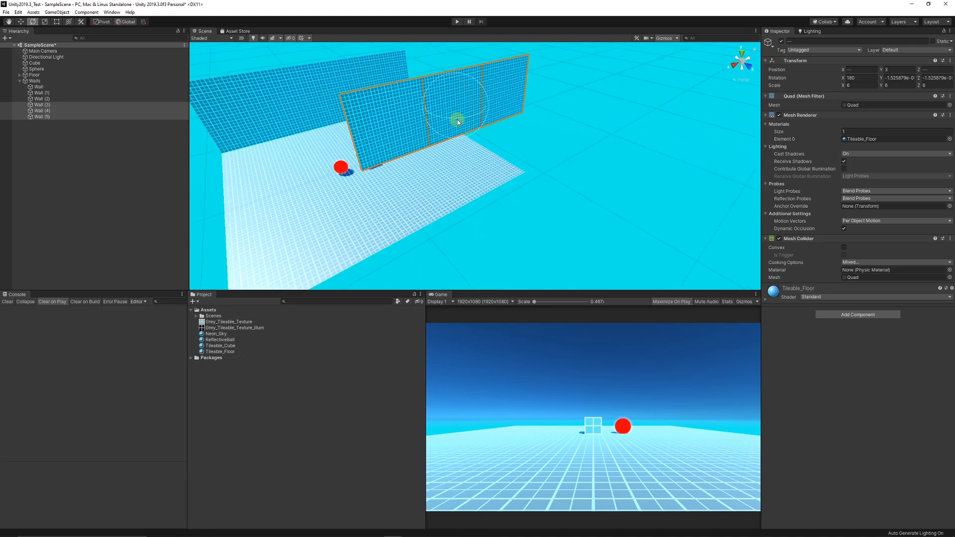
{"action": "left_click_drag", "start_coordinate": [454, 117], "coordinate": [425, 118]}
{"action": "left_click", "coordinate": [102, 22]}
{"action": "left_click_drag", "start_coordinate": [456, 120], "coordinate": [457, 149]}
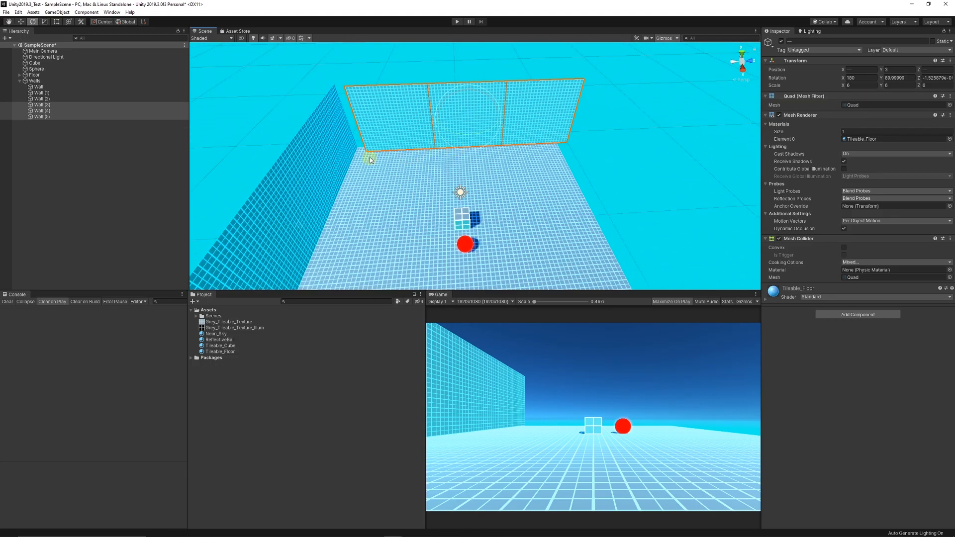
Step: Vertex-snap the rotated panels onto the adjacent floor edge so they meet the first wall at the corner
{"action": "middle_click_drag", "start_coordinate": [370, 151], "coordinate": [391, 133]}
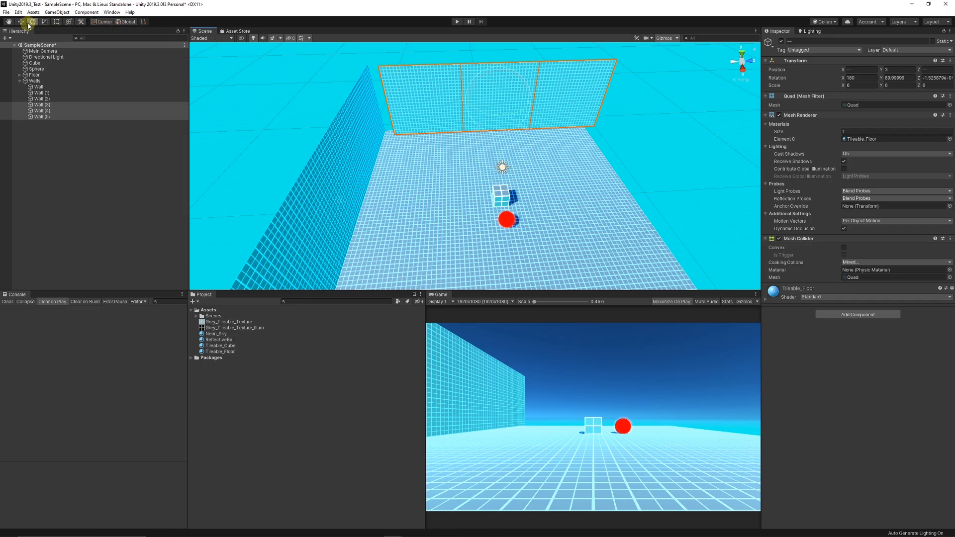
{"action": "middle_click_drag", "start_coordinate": [394, 136], "coordinate": [401, 121]}
{"action": "key", "text": "v"}
{"action": "left_click_drag", "start_coordinate": [398, 123], "coordinate": [390, 119]}
{"action": "scroll", "coordinate": [426, 150], "scroll_direction": "down", "scroll_amount": 5}
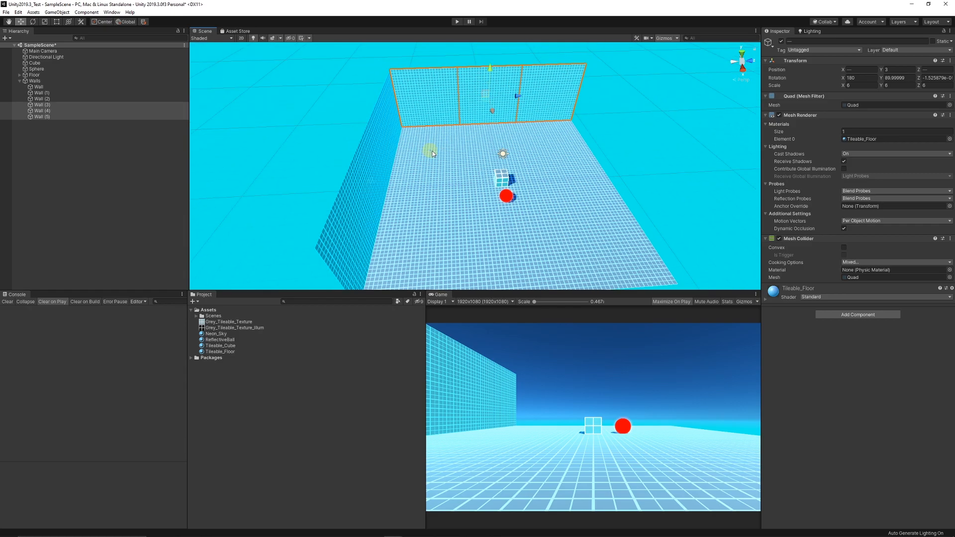
{"action": "key", "text": "alt+Tab"}
{"action": "left_click_drag", "start_coordinate": [519, 189], "coordinate": [463, 145], "text": "alt"}
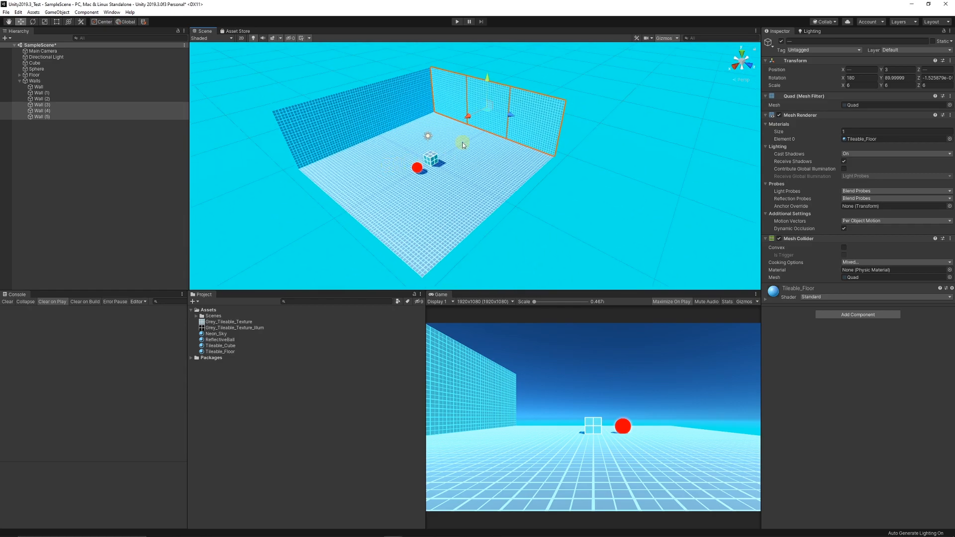
Step: Duplicate the second wall's panels, move the copies to the opposite side of the floor, and turn them to face inward at about 270 on Y
{"action": "key", "text": "ctrl+d"}
{"action": "left_click_drag", "start_coordinate": [520, 127], "coordinate": [311, 125]}
{"action": "key", "text": "e"}
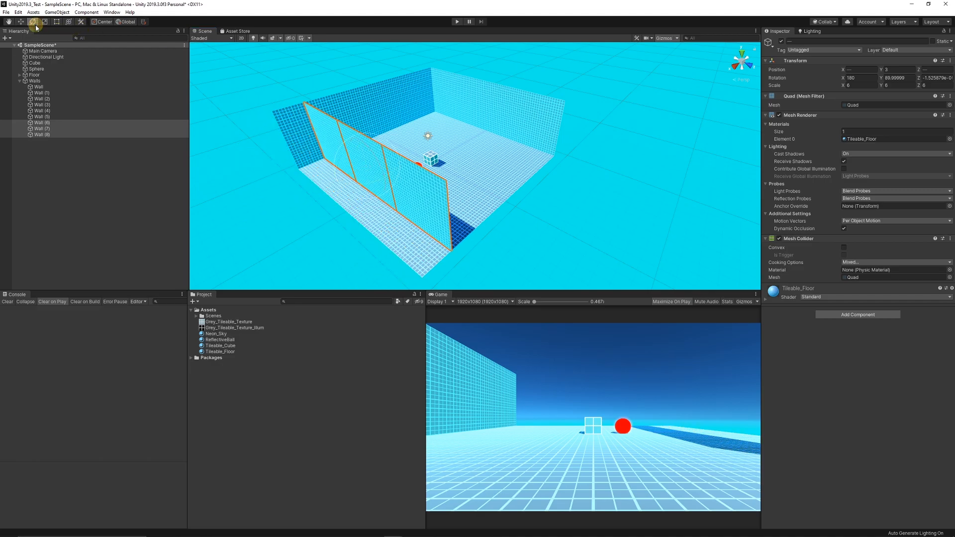
{"action": "left_click_drag", "start_coordinate": [370, 186], "coordinate": [173, 217]}
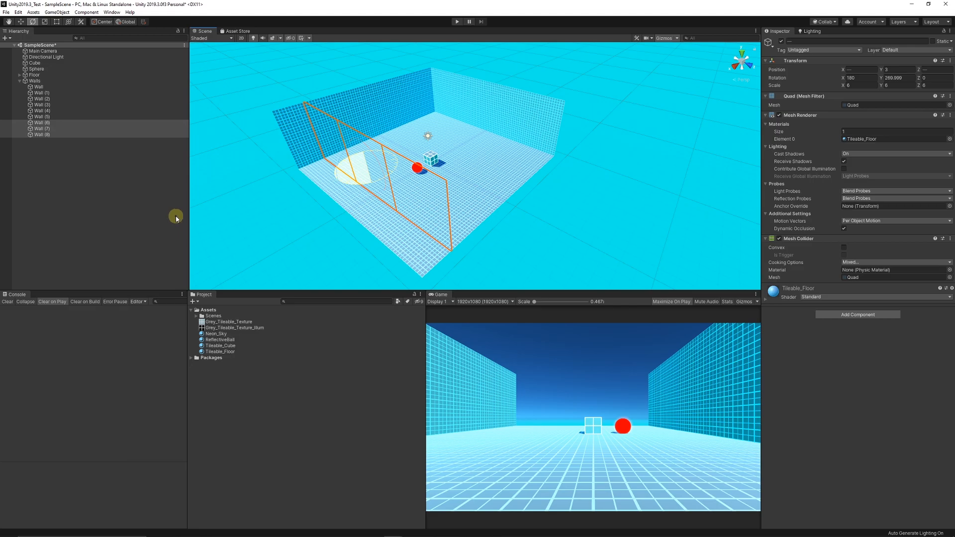
Step: Snap the third wall's panels onto the open floor edge opposite the second wall
{"action": "left_click_drag", "start_coordinate": [408, 154], "coordinate": [333, 139], "text": "alt"}
{"action": "middle_click_drag", "start_coordinate": [333, 139], "coordinate": [453, 159]}
{"action": "scroll", "coordinate": [454, 159], "scroll_direction": "up", "scroll_amount": 1}
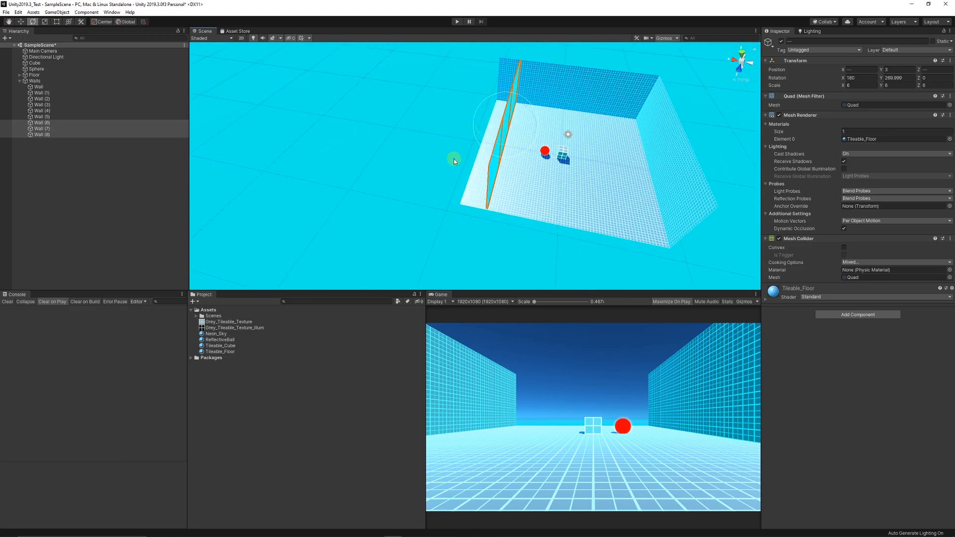
{"action": "left_click", "coordinate": [21, 21]}
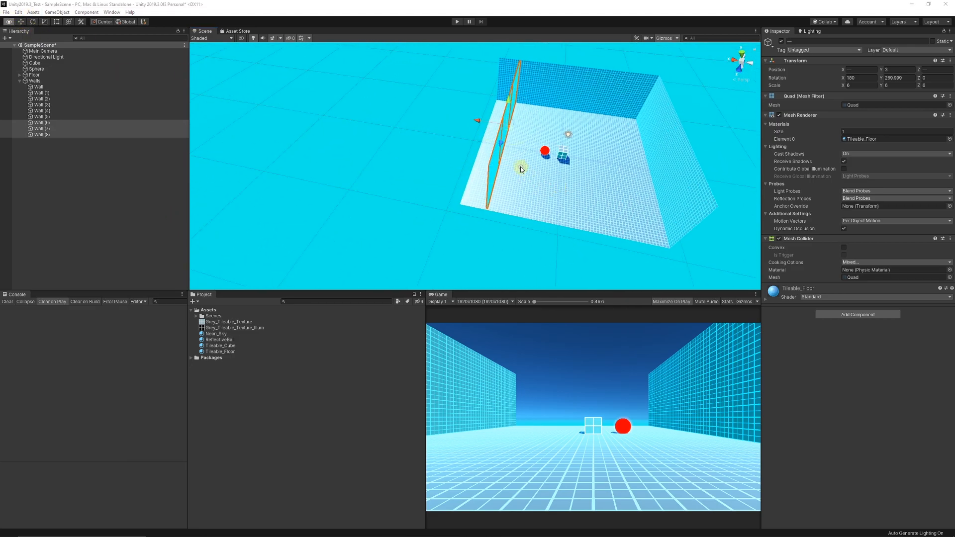
{"action": "left_click_drag", "start_coordinate": [512, 160], "coordinate": [333, 172], "text": "alt"}
{"action": "scroll", "coordinate": [392, 162], "scroll_direction": "down", "scroll_amount": 2}
Step: Duplicate one wall's three panels, place the copies along the last open floor edge, and collapse the Walls group
{"action": "left_click", "coordinate": [442, 97]}
{"action": "left_click", "coordinate": [489, 109], "text": "shift"}
{"action": "left_click", "coordinate": [518, 108], "text": "shift"}
{"action": "key", "text": "ctrl+d"}
{"action": "left_click_drag", "start_coordinate": [464, 113], "coordinate": [358, 182]}
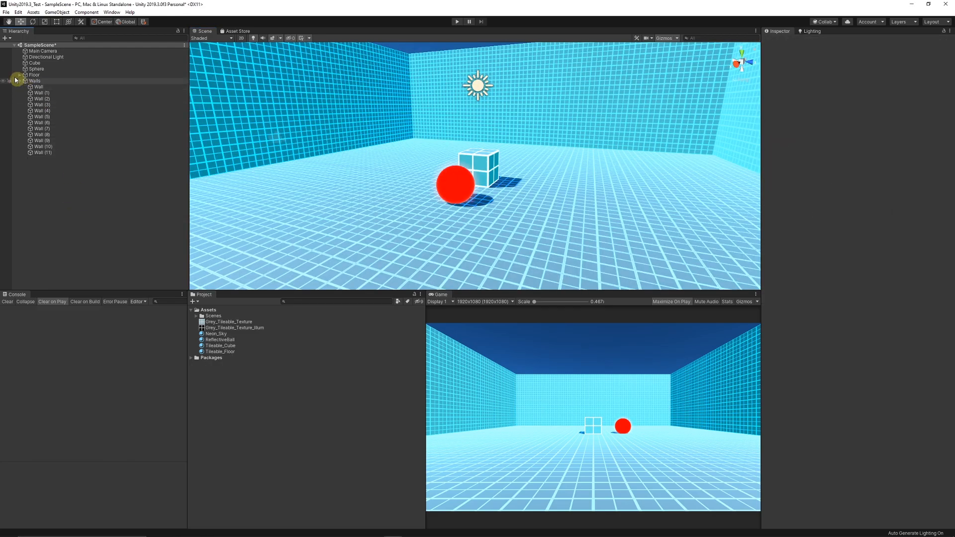
{"action": "left_click", "coordinate": [18, 81]}
{"action": "left_click_drag", "start_coordinate": [347, 181], "coordinate": [371, 185], "text": "alt"}
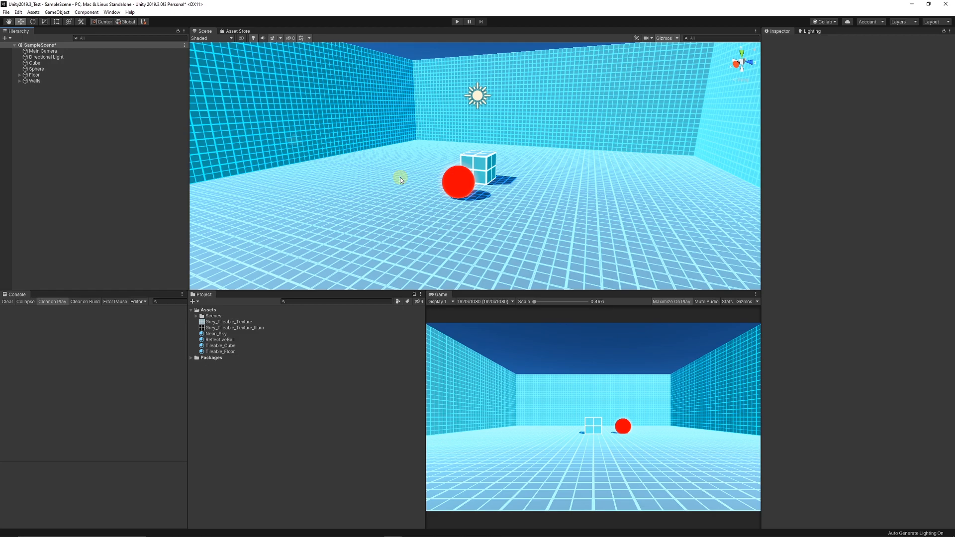
Step: Duplicate the Tileable_Floor material and rename the copy Tileable_Walls
{"action": "left_click", "coordinate": [233, 351]}
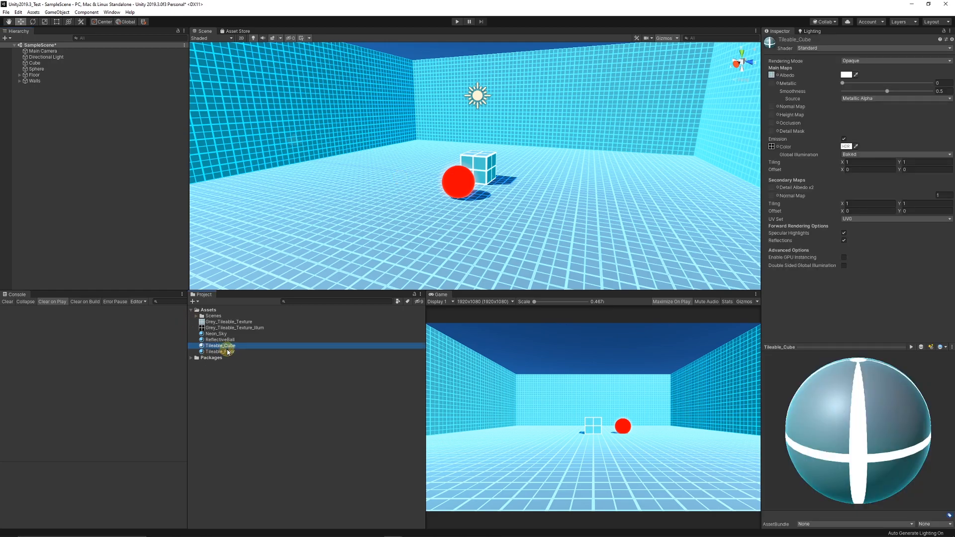
{"action": "key", "text": "ctrl+d"}
{"action": "key", "text": "F2"}
{"action": "type", "text": "W"}
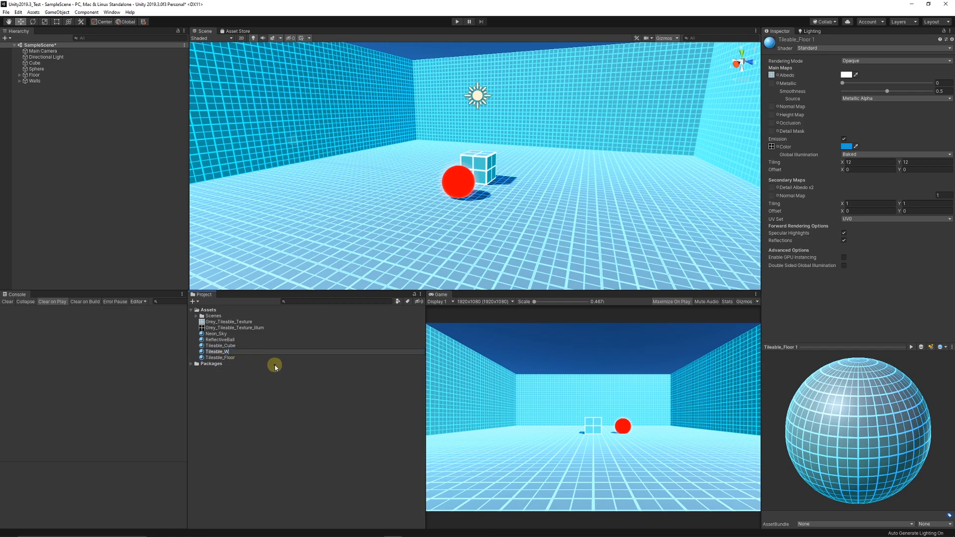
{"action": "type", "text": "alls"}
{"action": "key", "text": "Return"}
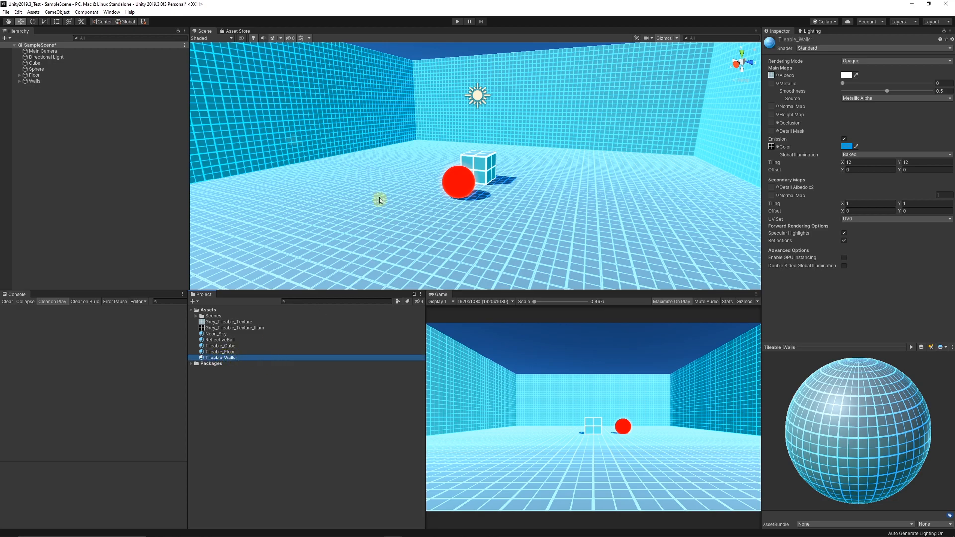
Step: Select every wall panel under Walls and assign the Tileable_Walls material to them
{"action": "left_click", "coordinate": [19, 81]}
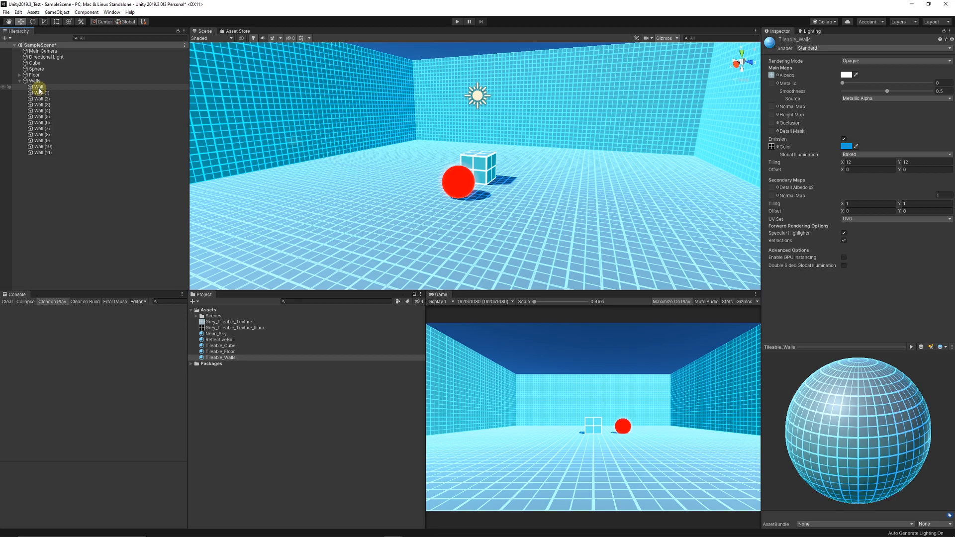
{"action": "left_click", "coordinate": [40, 87]}
{"action": "left_click", "coordinate": [43, 152], "text": "shift"}
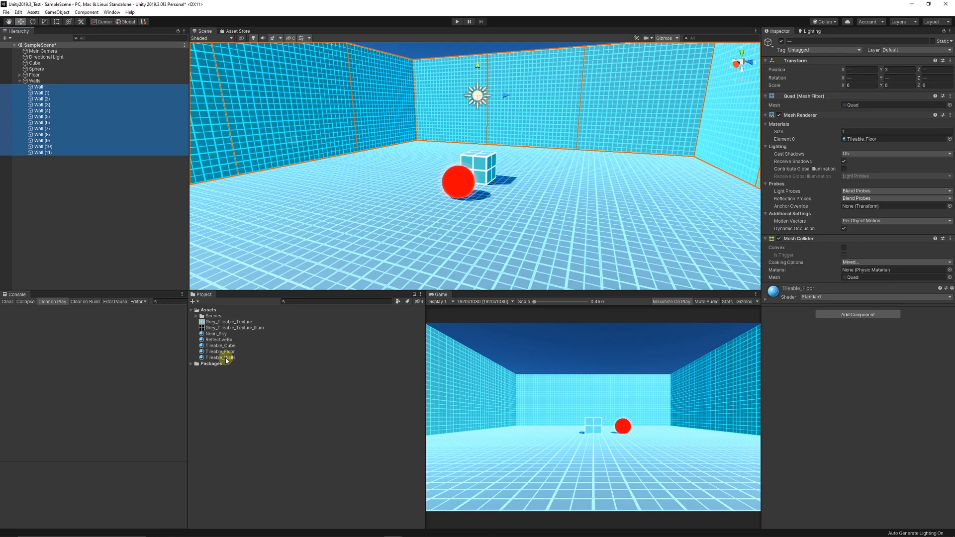
{"action": "left_click_drag", "start_coordinate": [225, 360], "coordinate": [866, 385]}
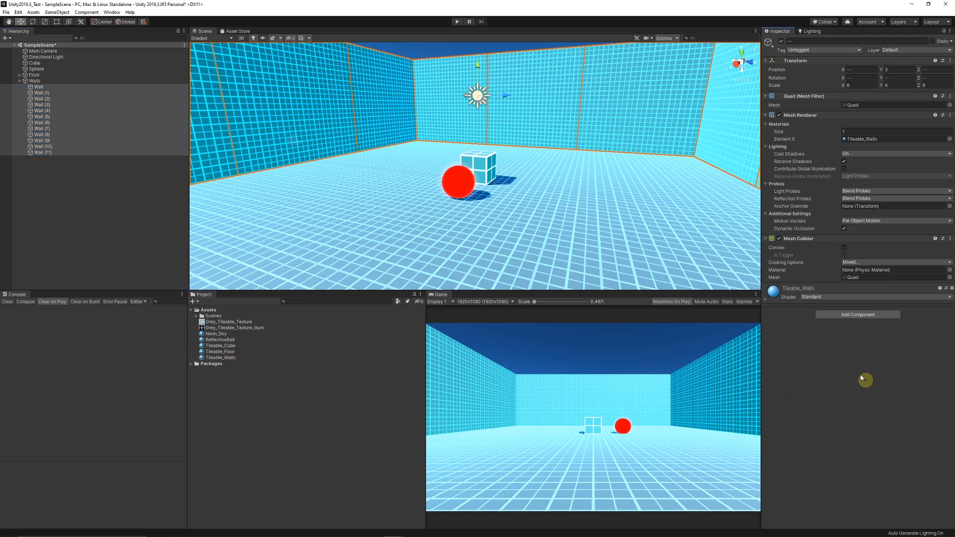
Step: Darken the blue emission color of the Tileable_Floor material
{"action": "left_click", "coordinate": [244, 358]}
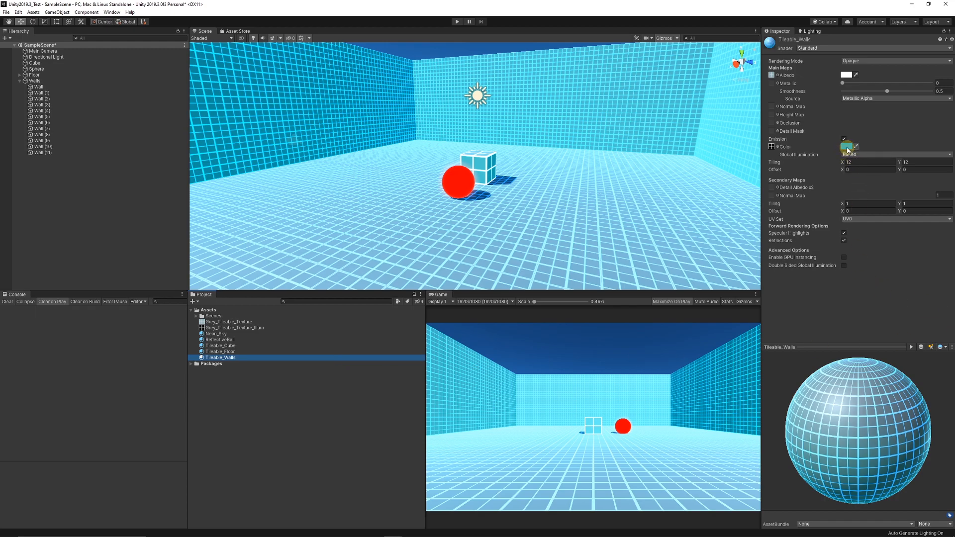
{"action": "left_click", "coordinate": [220, 351]}
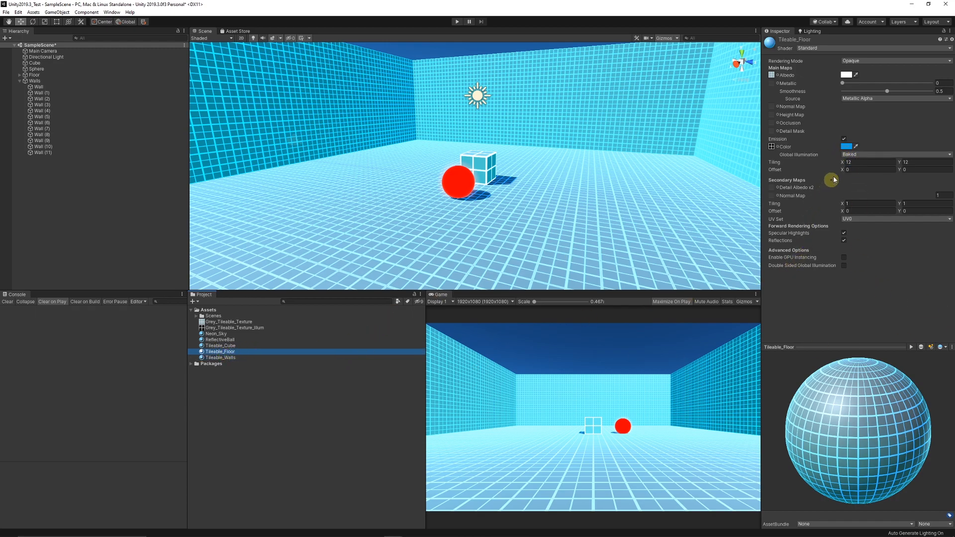
{"action": "left_click", "coordinate": [848, 147]}
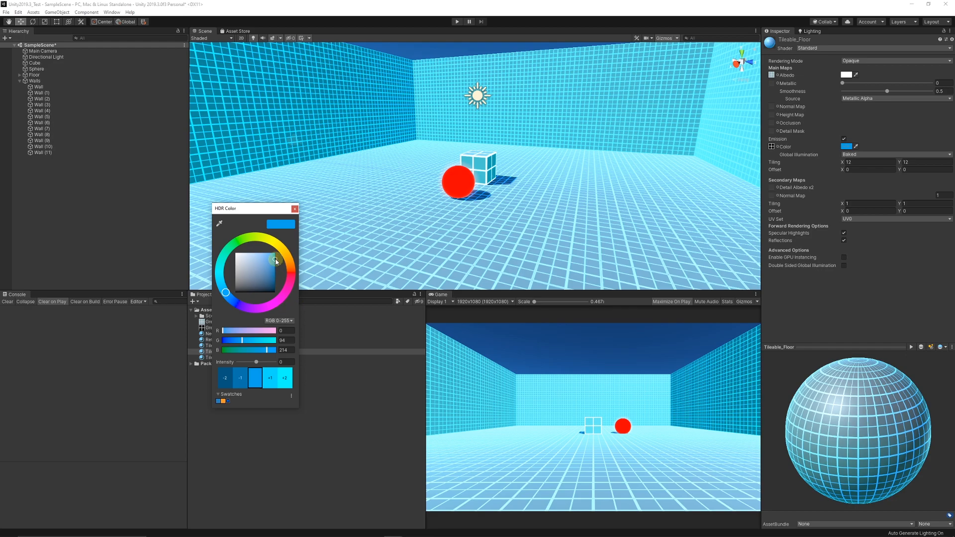
{"action": "left_click_drag", "start_coordinate": [277, 276], "coordinate": [276, 281]}
{"action": "left_click", "coordinate": [295, 209]}
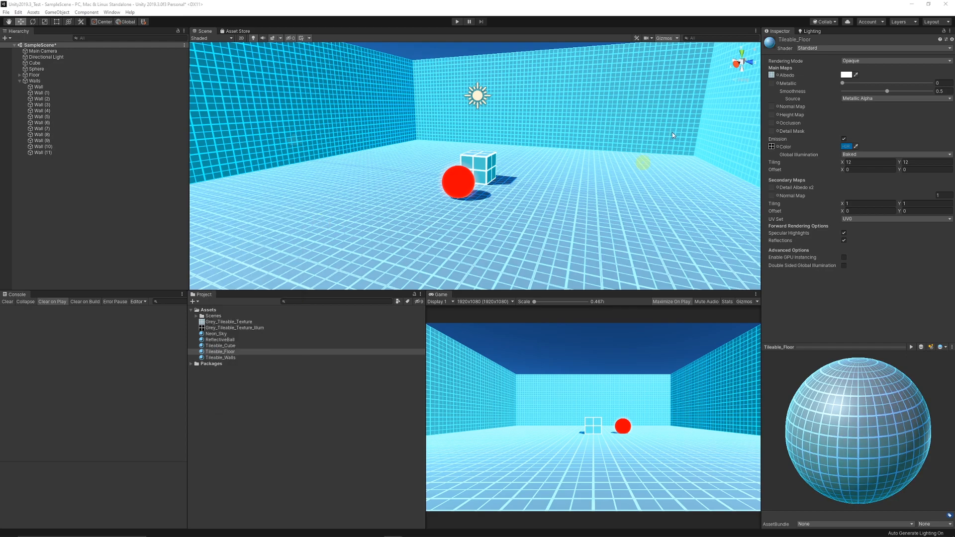
Step: Set Tileable_Floor's albedo to mid grey 808080 and its emission color to RGB 0, 112, 255
{"action": "left_click", "coordinate": [846, 74]}
{"action": "left_click_drag", "start_coordinate": [237, 256], "coordinate": [220, 273]}
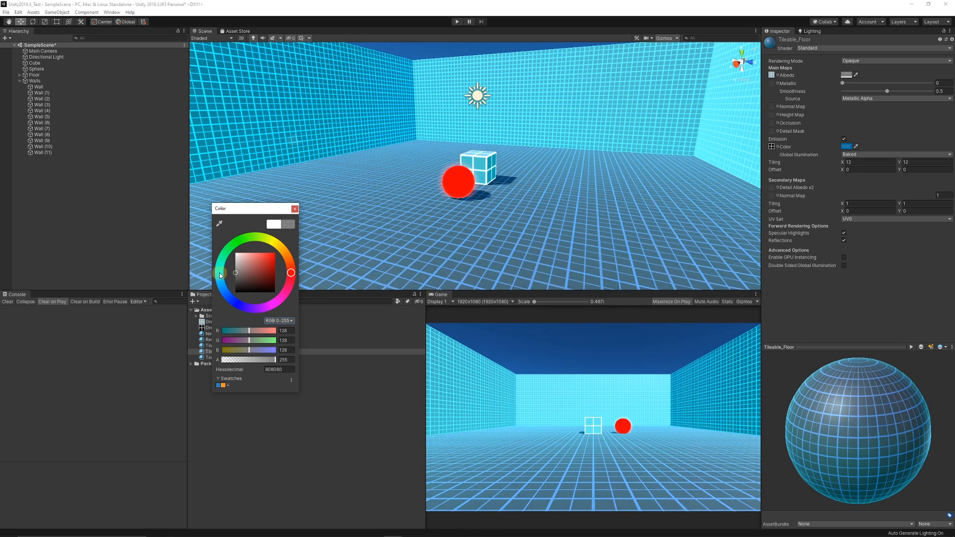
{"action": "left_click", "coordinate": [846, 146]}
{"action": "left_click_drag", "start_coordinate": [265, 269], "coordinate": [276, 253]}
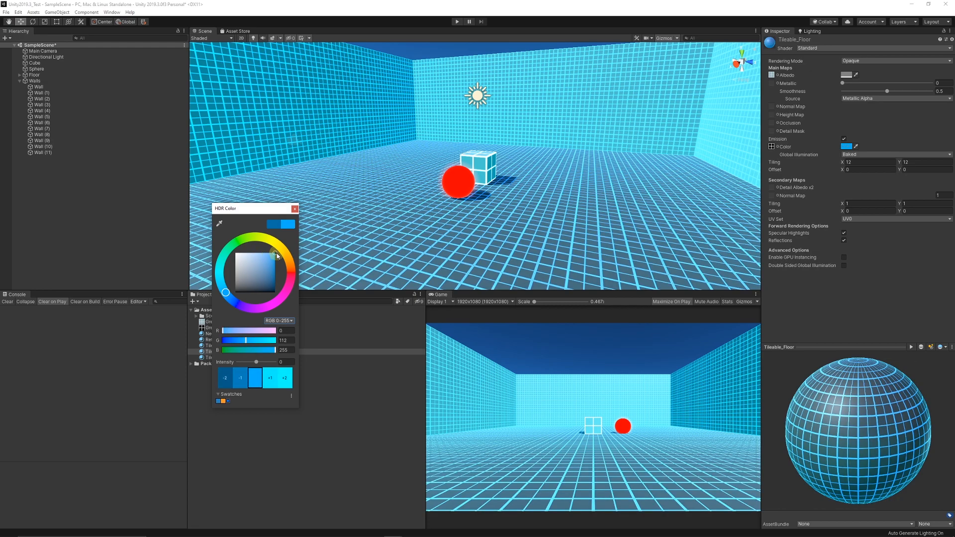
{"action": "left_click", "coordinate": [136, 242]}
Step: Scale the red Sphere down uniformly so more of its halo surrounds it, and deselect it
{"action": "scroll", "coordinate": [538, 180], "scroll_direction": "up", "scroll_amount": 5}
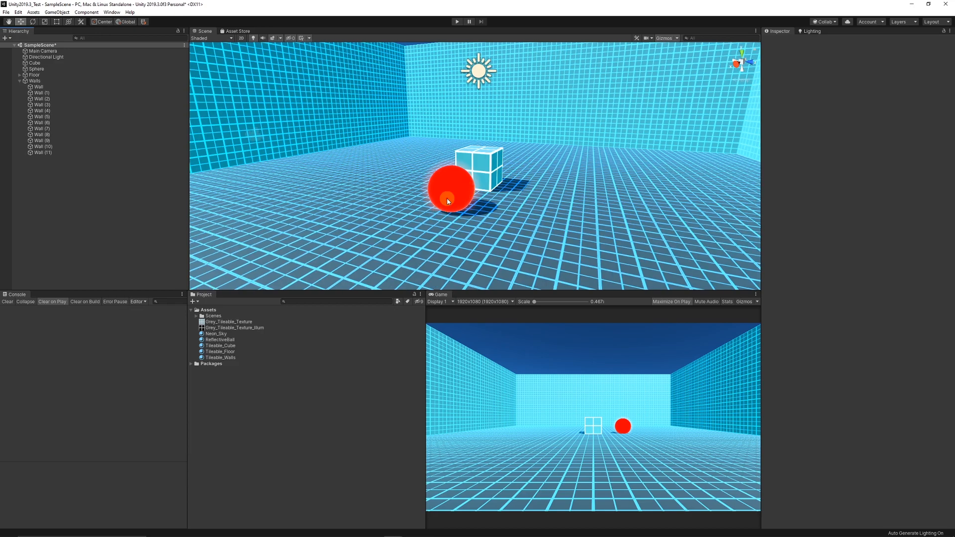
{"action": "left_click", "coordinate": [446, 198]}
{"action": "left_click", "coordinate": [44, 21]}
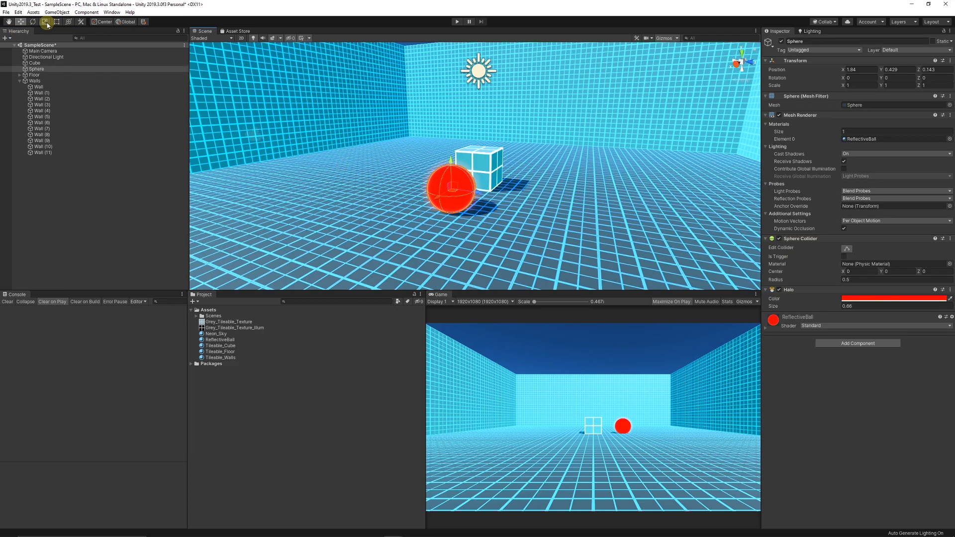
{"action": "left_click_drag", "start_coordinate": [446, 188], "coordinate": [423, 199]}
{"action": "left_click", "coordinate": [135, 228]}
{"action": "scroll", "coordinate": [423, 199], "scroll_direction": "up", "scroll_amount": 2}
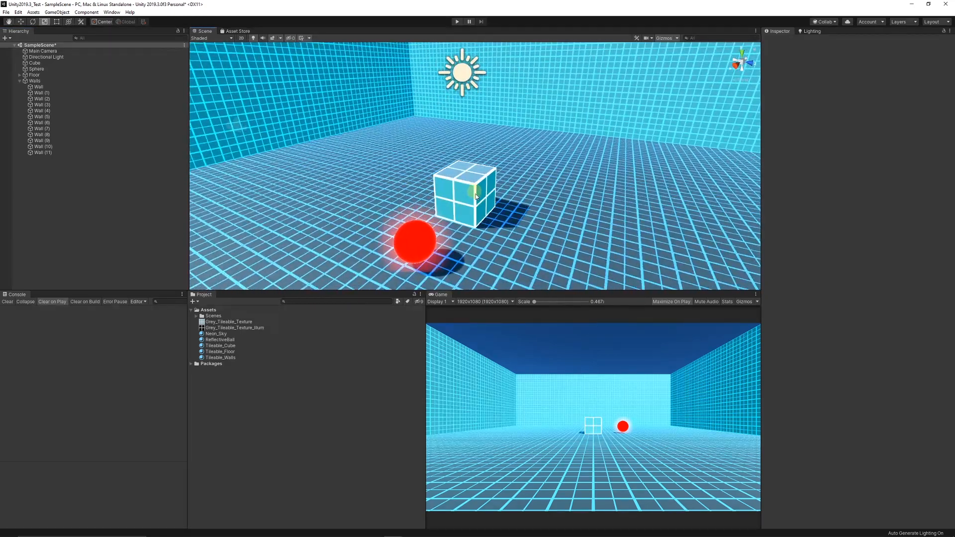
Step: Scale the Cube uniformly to 2 and reposition it on the floor at X -1.53, Y 0.988, Z -0.53
{"action": "left_click", "coordinate": [470, 201]}
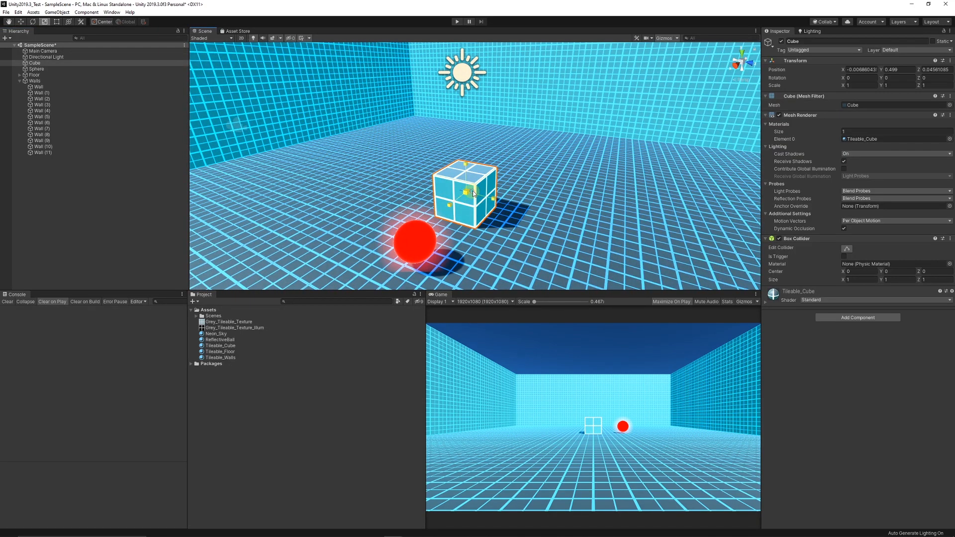
{"action": "left_click_drag", "start_coordinate": [481, 191], "coordinate": [517, 184]}
{"action": "left_click", "coordinate": [20, 21]}
{"action": "mouse_move", "coordinate": [465, 157]}
{"action": "left_mouse_down"}
{"action": "mouse_move", "coordinate": [458, 133]}
{"action": "mouse_move", "coordinate": [482, 161]}
{"action": "left_mouse_up"}
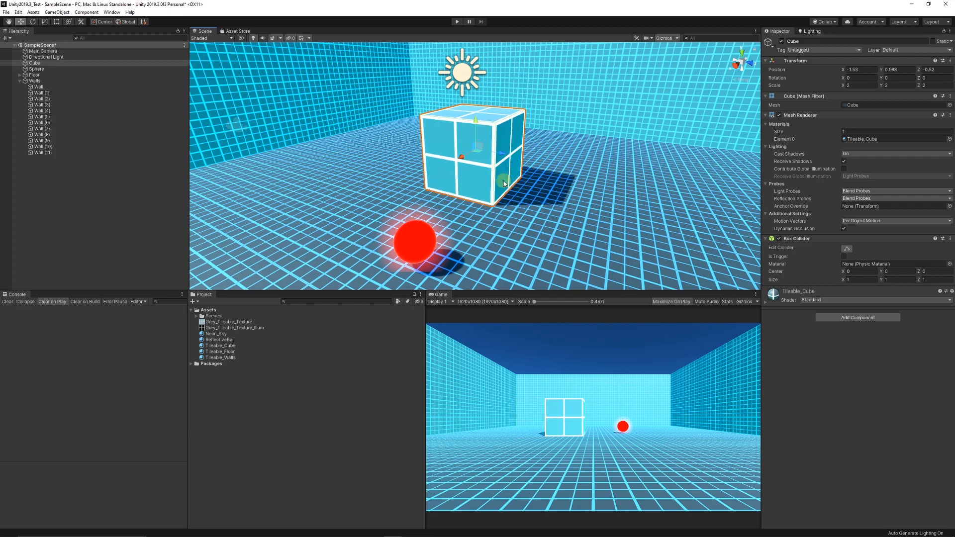
Step: Duplicate the Cube and snap the copy flush beside the original at X -1.53, Y 0.988, Z 1.48
{"action": "key", "text": "ctrl+d"}
{"action": "left_click_drag", "start_coordinate": [481, 152], "coordinate": [598, 163]}
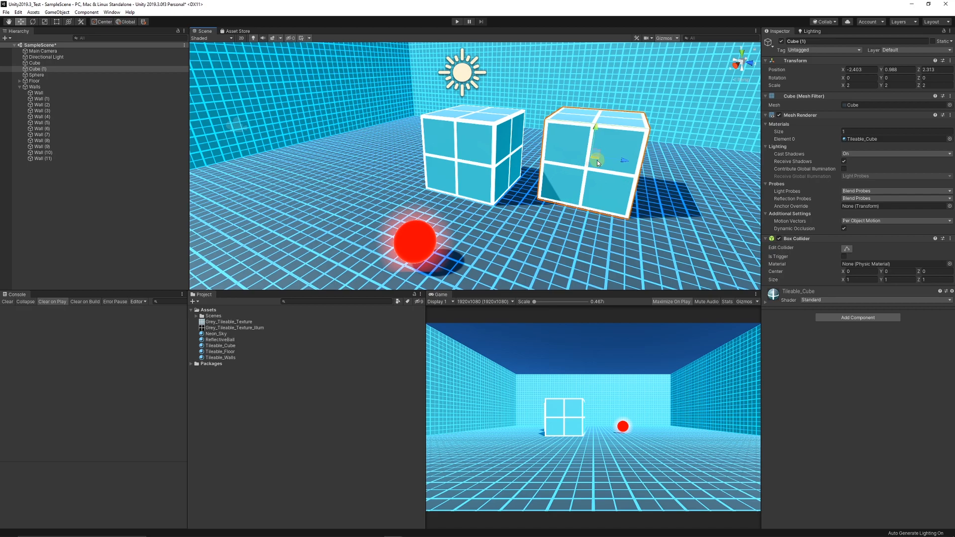
{"action": "left_click_drag", "start_coordinate": [548, 121], "coordinate": [551, 153]}
Step: Duplicate the second cube, stack the copy directly on top of it, and clear the selection
{"action": "key", "text": "ctrl+d"}
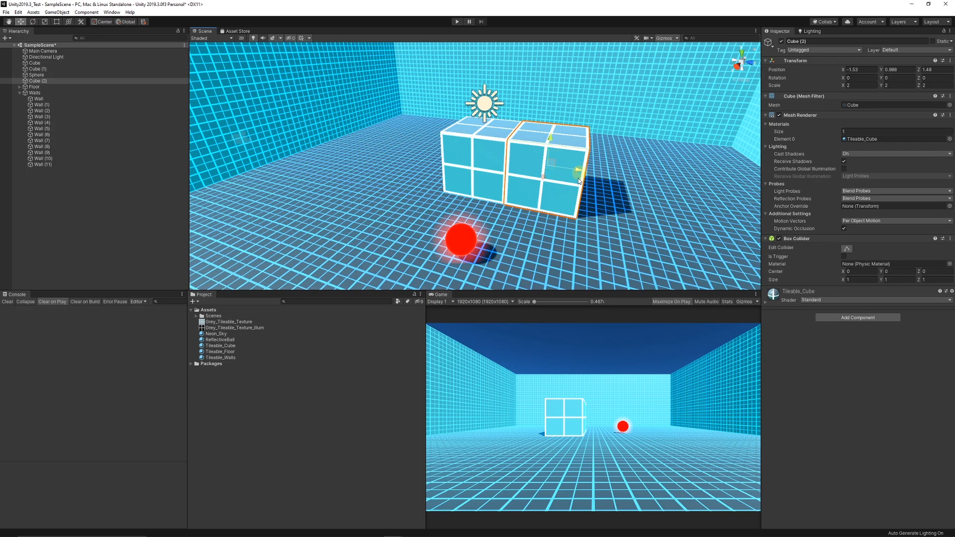
{"action": "left_click_drag", "start_coordinate": [555, 137], "coordinate": [506, 206]}
{"action": "left_click", "coordinate": [227, 395]}
Step: Select the three stacked cubes together and move them as a group toward the far corner of the room
{"action": "scroll", "coordinate": [553, 156], "scroll_direction": "down", "scroll_amount": 3}
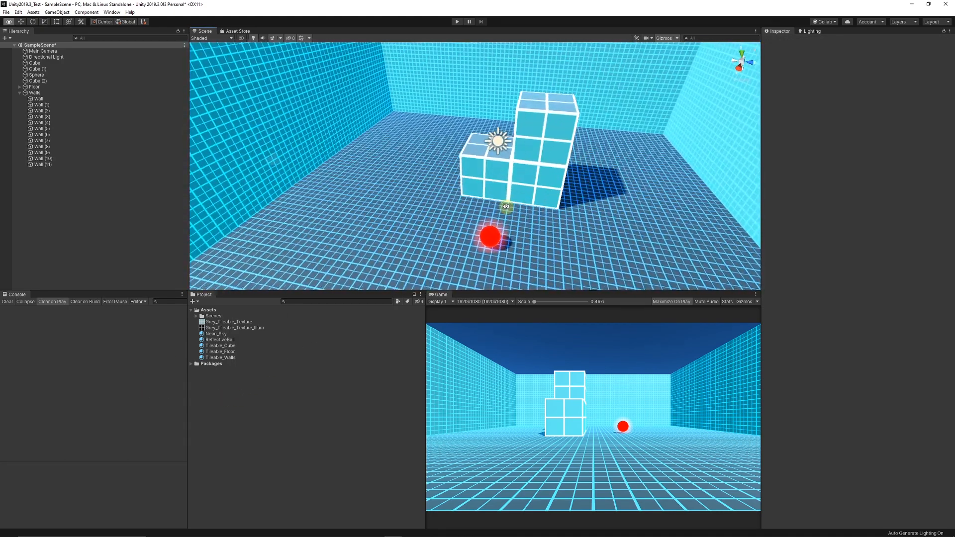
{"action": "left_click", "coordinate": [503, 188]}
{"action": "left_click", "coordinate": [548, 138], "text": "shift"}
{"action": "left_click", "coordinate": [567, 111], "text": "shift"}
{"action": "left_click_drag", "start_coordinate": [567, 110], "coordinate": [694, 146], "text": "alt"}
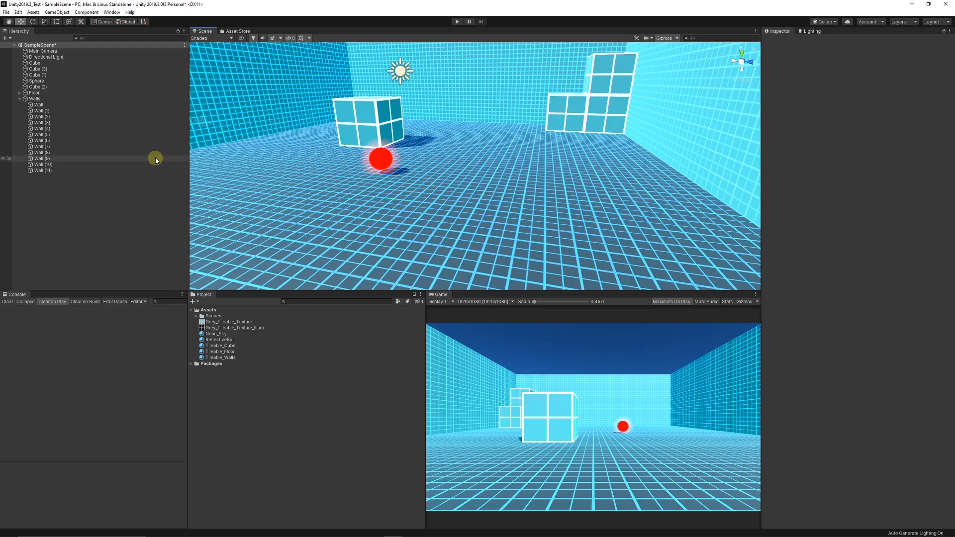
Step: Add a Post-process Layer component to the Main Camera
{"action": "left_click", "coordinate": [51, 50]}
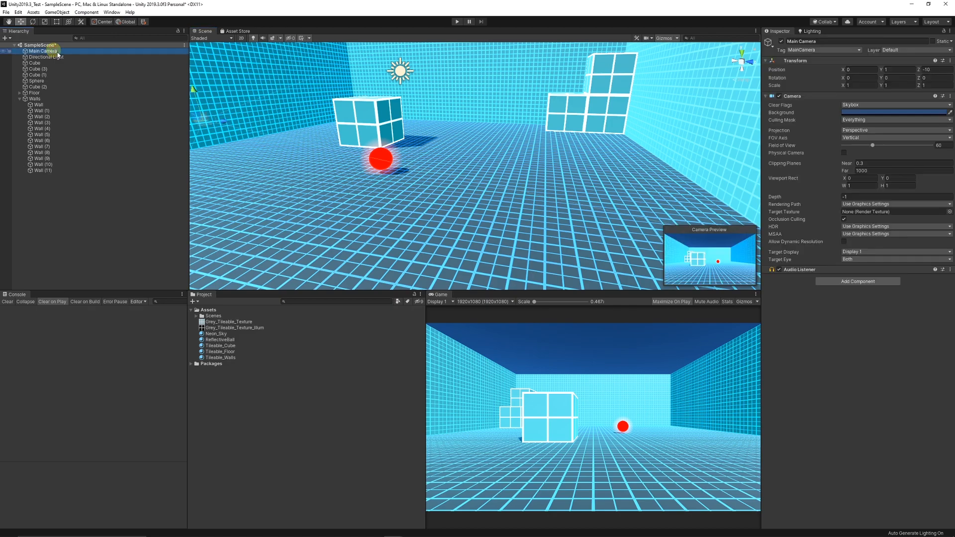
{"action": "left_click", "coordinate": [847, 282]}
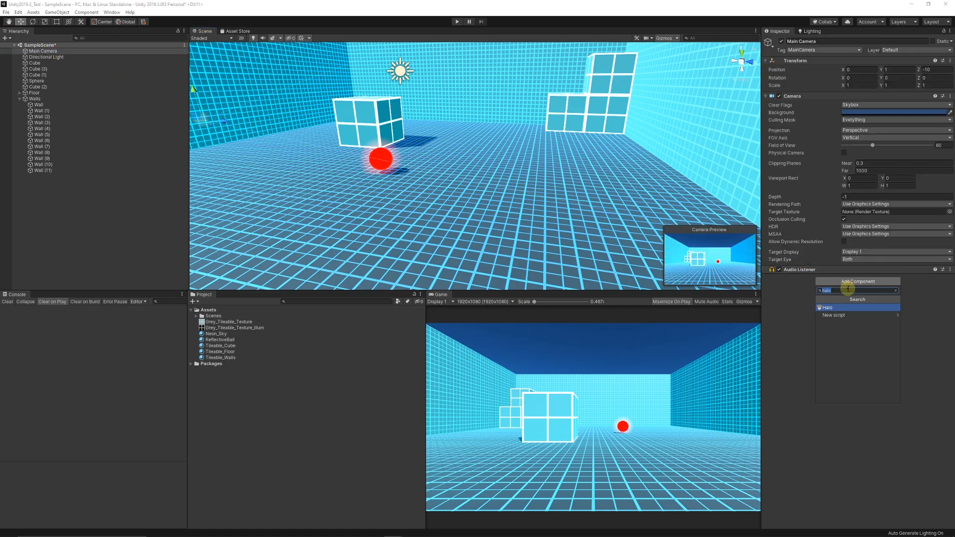
{"action": "type", "text": "post"}
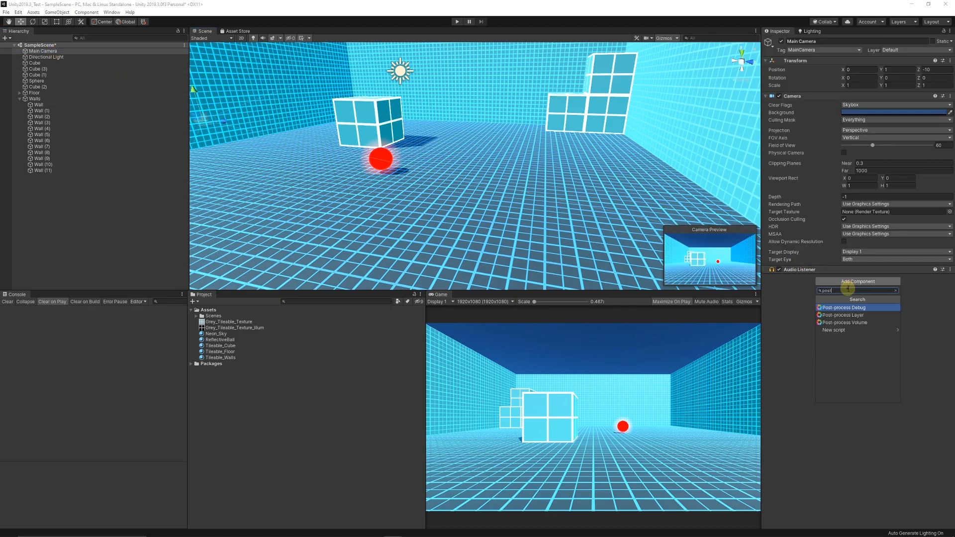
{"action": "left_click", "coordinate": [868, 316]}
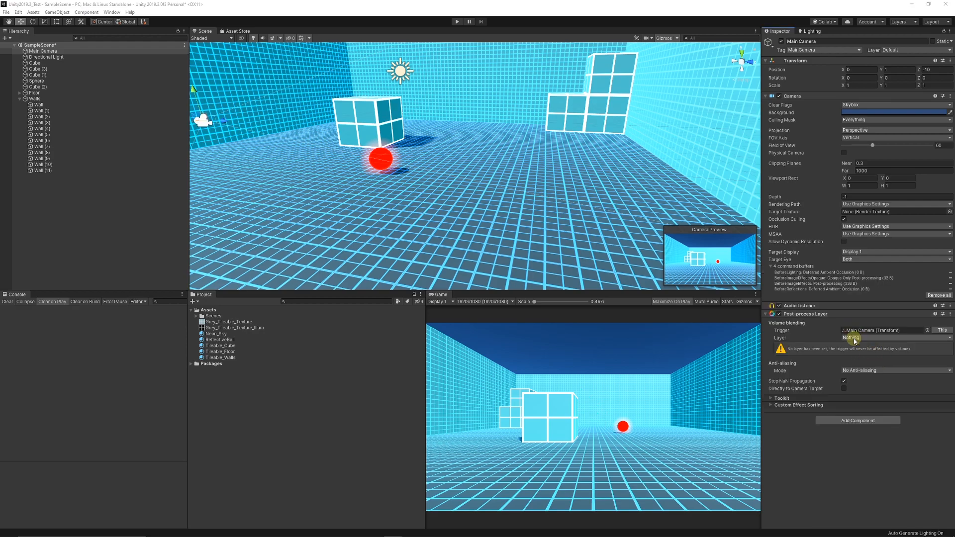
Step: Add a Post-process Volume component to the Main Camera and enable Is Global on it
{"action": "left_click", "coordinate": [853, 418]}
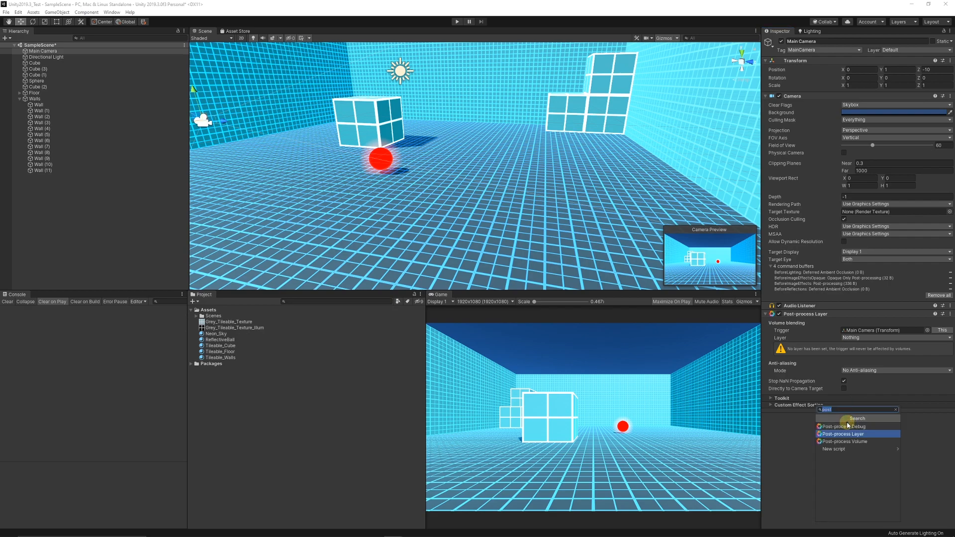
{"action": "left_click", "coordinate": [845, 441]}
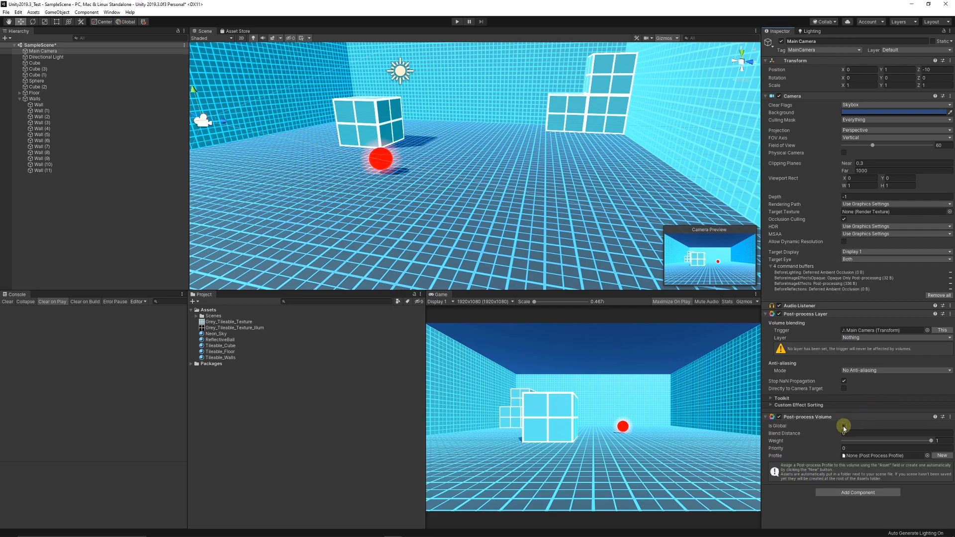
{"action": "left_click", "coordinate": [844, 426]}
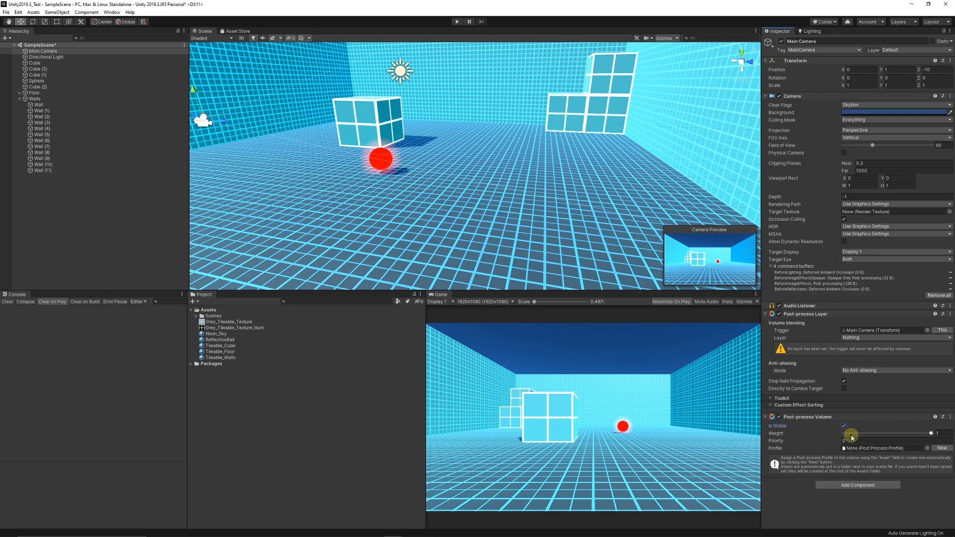
Step: Create a Post-processing Profile in the Assets folder and name it Neon_PP
{"action": "right_click", "coordinate": [219, 390]}
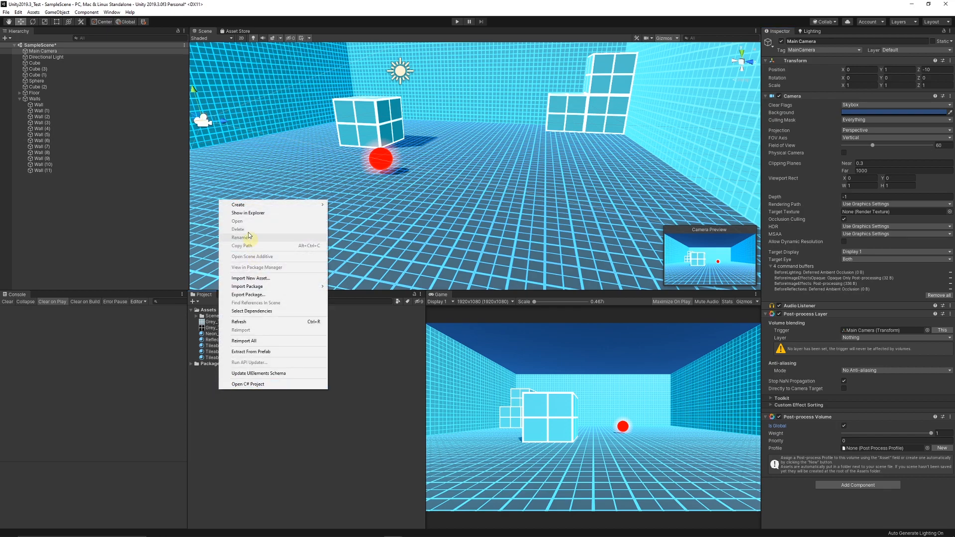
{"action": "mouse_move", "coordinate": [244, 208]}
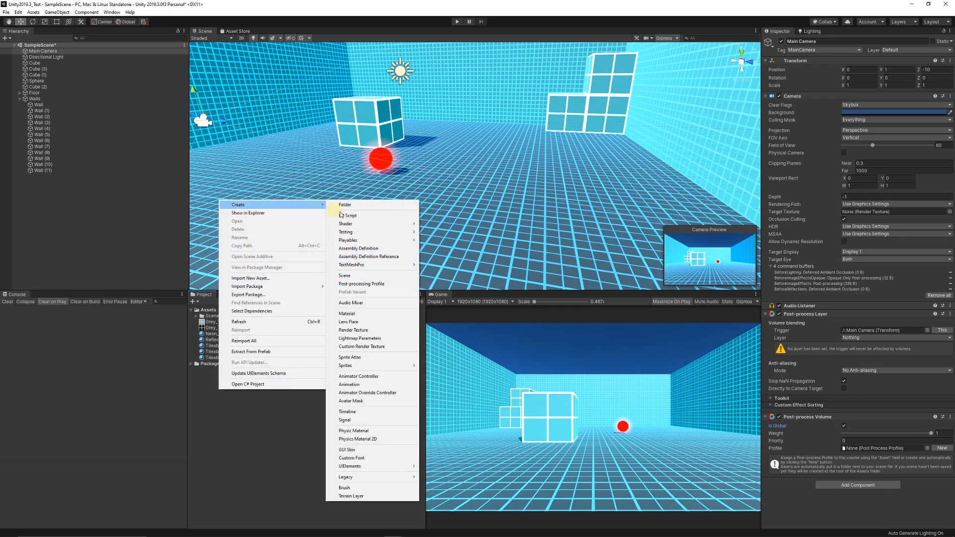
{"action": "left_click", "coordinate": [362, 284]}
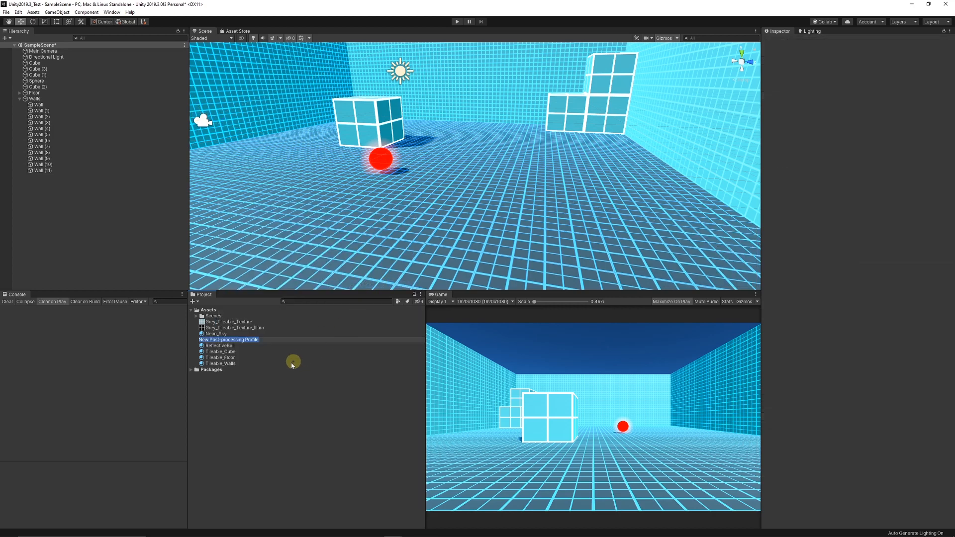
{"action": "type", "text": "Neon_PP"}
{"action": "key", "text": "Return"}
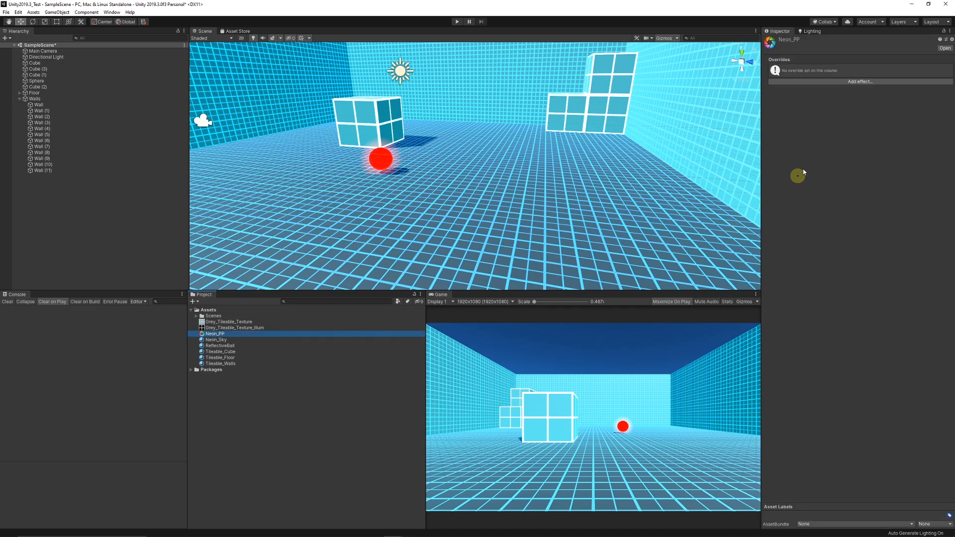
Step: Add the Ambient Occlusion, Auto Exposure and Bloom effects to the Neon_PP profile
{"action": "left_click", "coordinate": [860, 82]}
{"action": "mouse_move", "coordinate": [866, 87]}
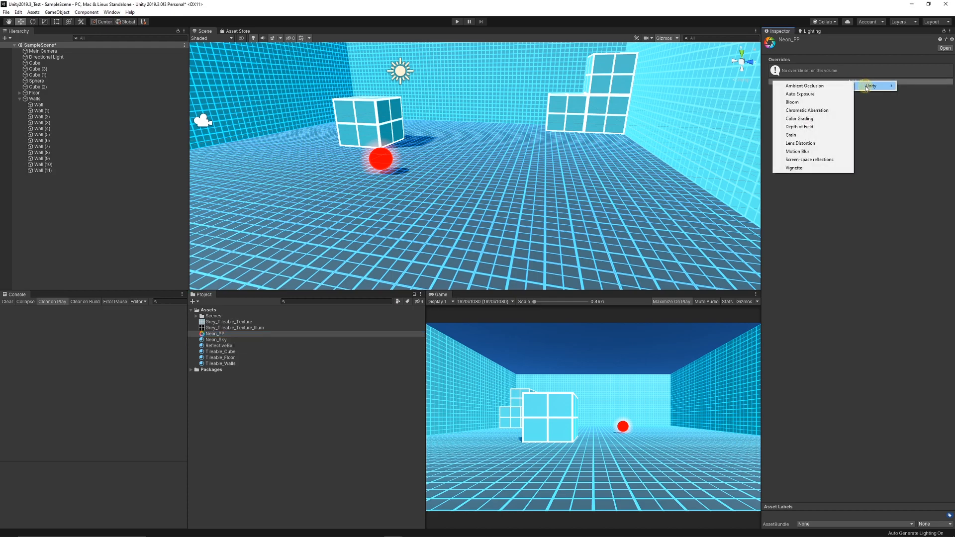
{"action": "left_click", "coordinate": [827, 86]}
{"action": "left_click", "coordinate": [853, 78]}
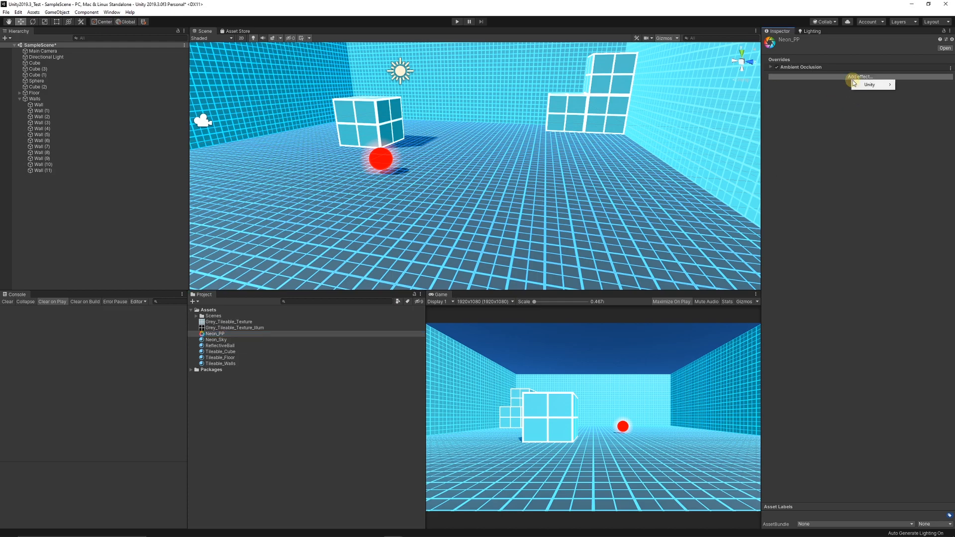
{"action": "left_click", "coordinate": [815, 94]}
{"action": "left_click", "coordinate": [848, 84]}
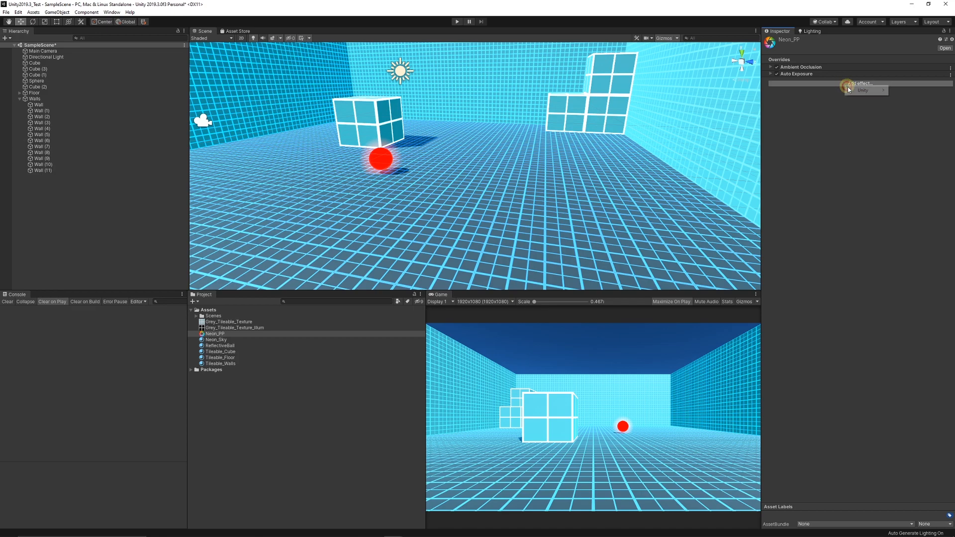
Step: Add the Color Grading and Vignette effects to the Neon_PP profile
{"action": "left_click", "coordinate": [829, 92]}
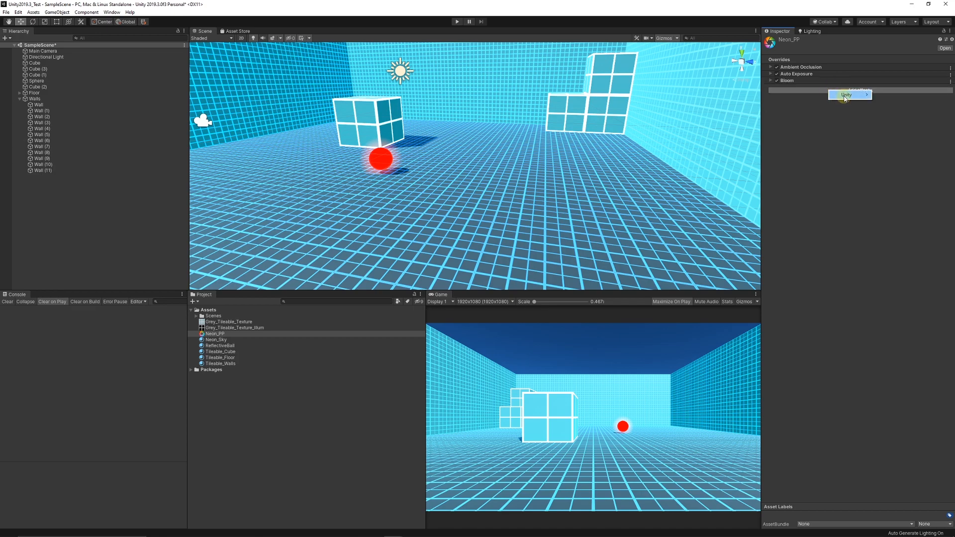
{"action": "mouse_move", "coordinate": [846, 95]}
{"action": "left_click", "coordinate": [908, 128]}
{"action": "left_click", "coordinate": [859, 97]}
{"action": "mouse_move", "coordinate": [871, 105]}
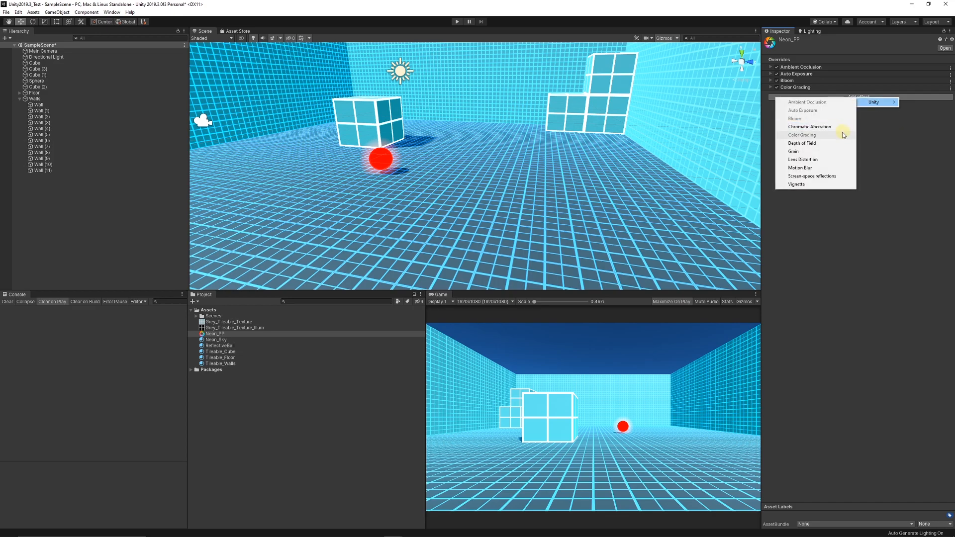
{"action": "left_click", "coordinate": [821, 185]}
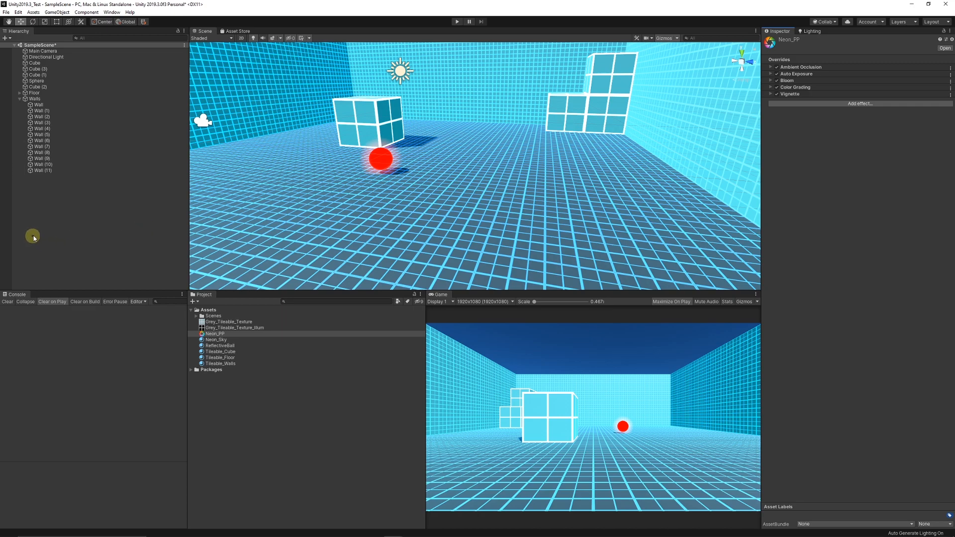
Step: Assign Neon_PP as the profile of the Main Camera's Post-process Volume and set the Post-process Layer's layer to Everything
{"action": "left_click", "coordinate": [56, 52]}
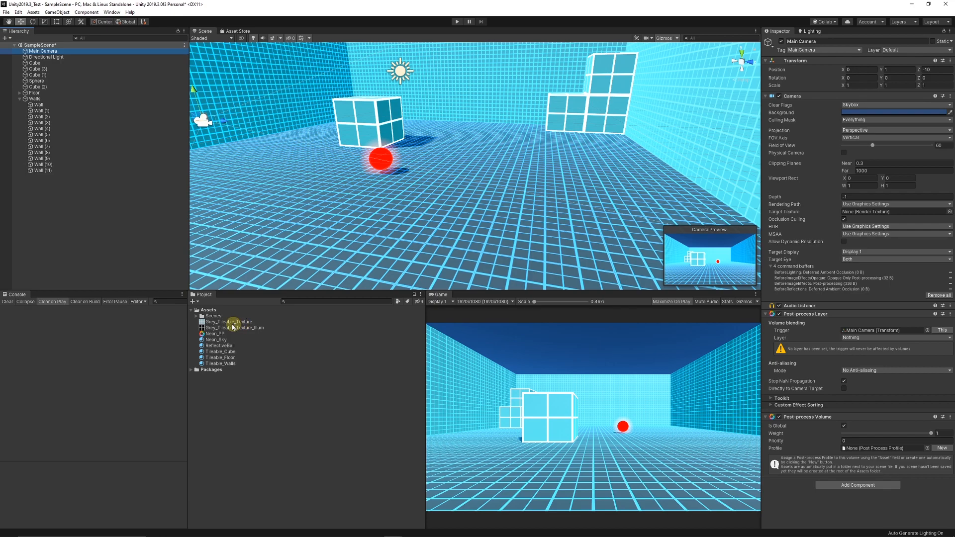
{"action": "left_click_drag", "start_coordinate": [216, 333], "coordinate": [864, 449]}
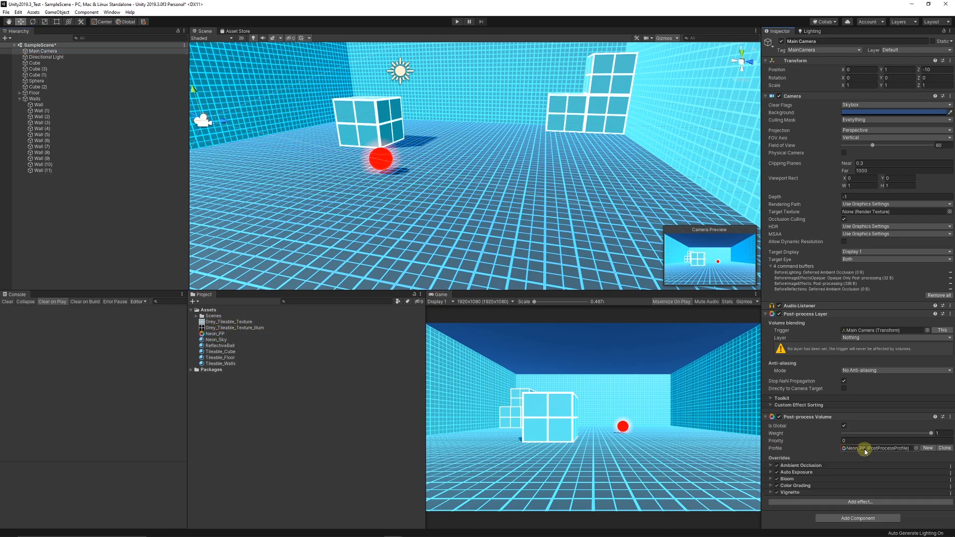
{"action": "left_click", "coordinate": [850, 338]}
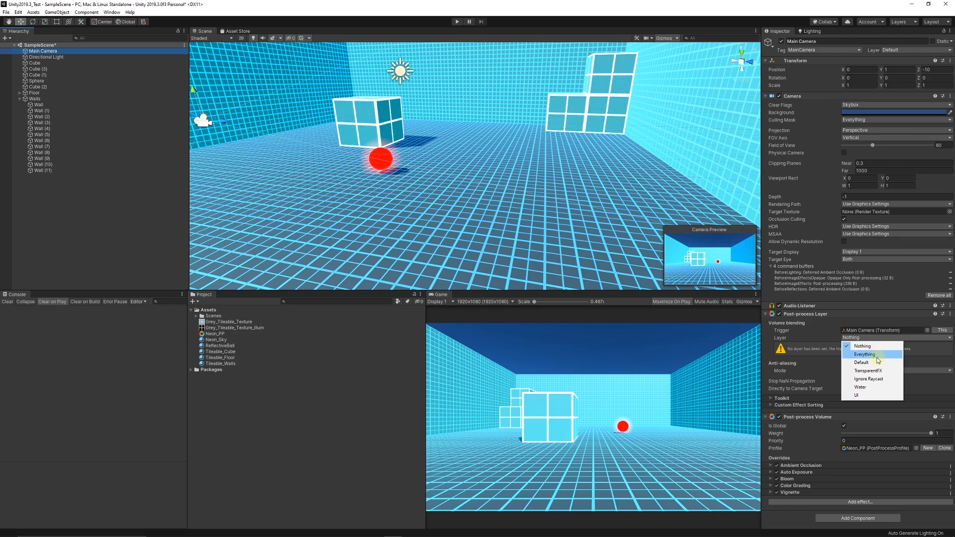
{"action": "left_click", "coordinate": [865, 354]}
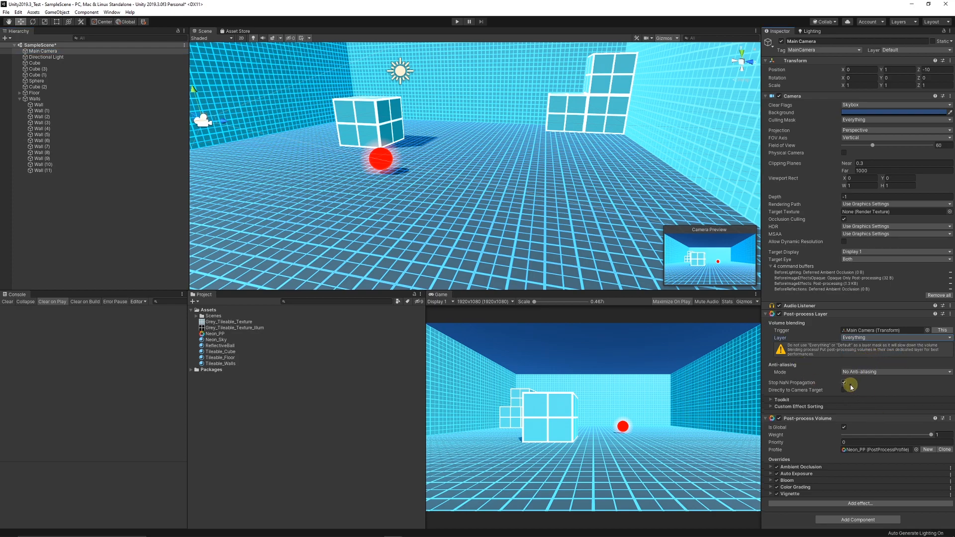
{"action": "left_click", "coordinate": [892, 55]}
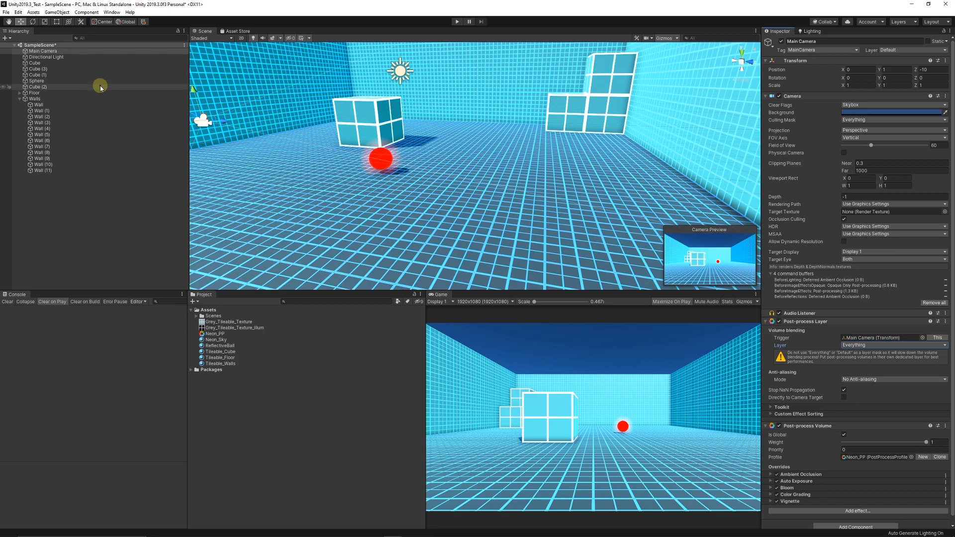
Step: Set the Neon_PP profile's Ambient Occlusion intensity to about 1.63 and radius to 0.26
{"action": "left_click", "coordinate": [218, 334]}
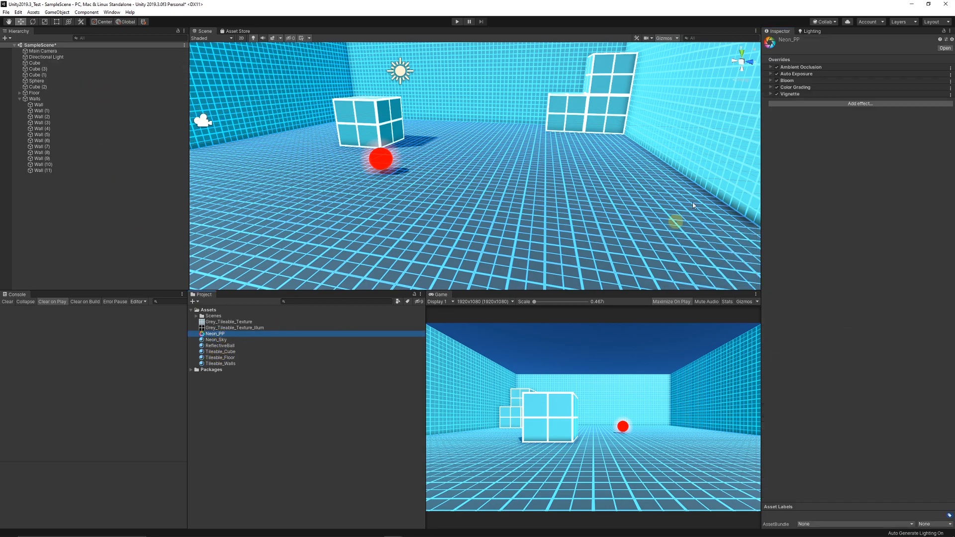
{"action": "left_click", "coordinate": [771, 67]}
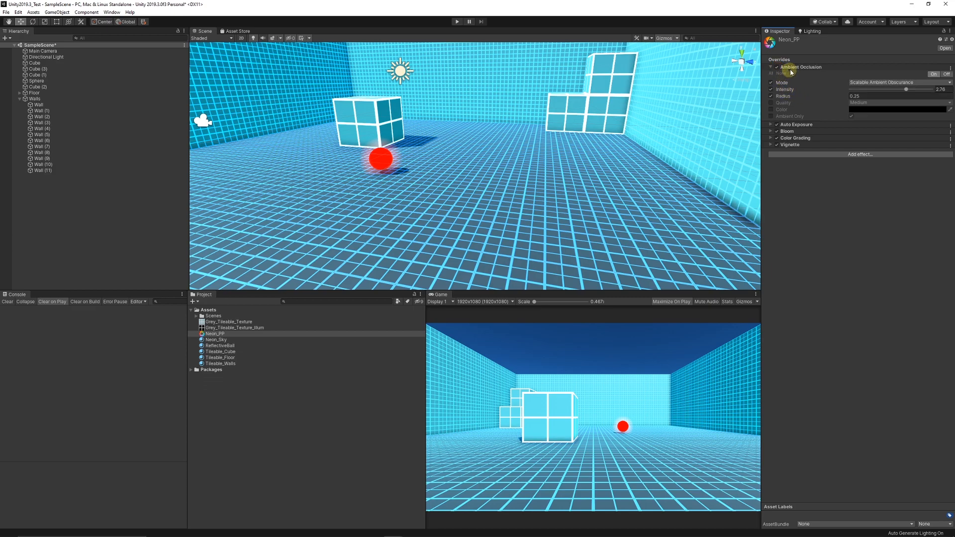
{"action": "left_click", "coordinate": [857, 83]}
{"action": "left_click", "coordinate": [897, 92]}
{"action": "mouse_move", "coordinate": [907, 92]}
{"action": "left_mouse_down"}
{"action": "mouse_move", "coordinate": [849, 94]}
{"action": "mouse_move", "coordinate": [895, 98]}
{"action": "mouse_move", "coordinate": [860, 106]}
{"action": "mouse_move", "coordinate": [925, 103]}
{"action": "mouse_move", "coordinate": [894, 108]}
{"action": "mouse_move", "coordinate": [849, 97]}
{"action": "mouse_move", "coordinate": [906, 107]}
{"action": "mouse_move", "coordinate": [837, 111]}
{"action": "mouse_move", "coordinate": [850, 112]}
{"action": "left_mouse_up"}
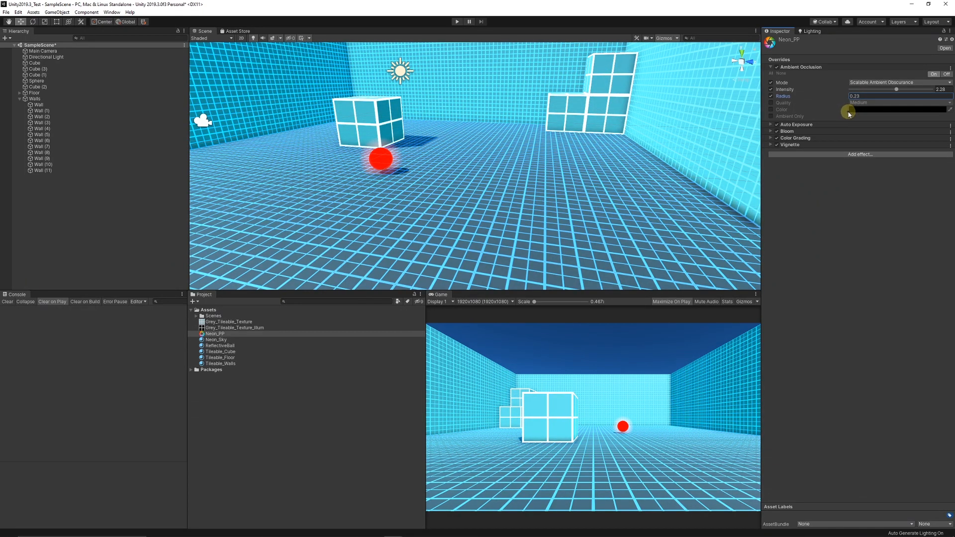
{"action": "left_click_drag", "start_coordinate": [895, 90], "coordinate": [874, 92]}
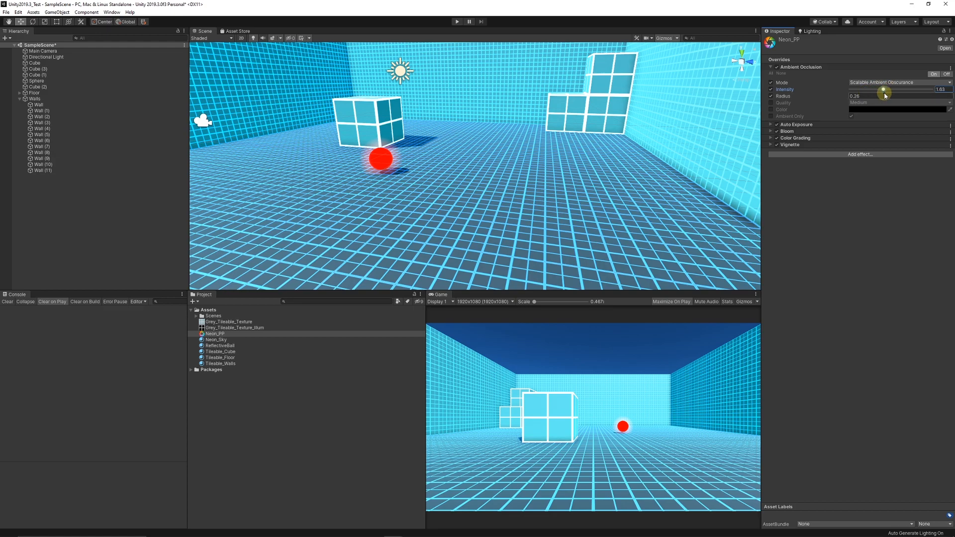
{"action": "left_click", "coordinate": [797, 67]}
Step: Enable the Filtering, Minimum (EV), Maximum (EV) and Exposure Compensation overrides of the Auto Exposure effect
{"action": "left_click", "coordinate": [784, 74]}
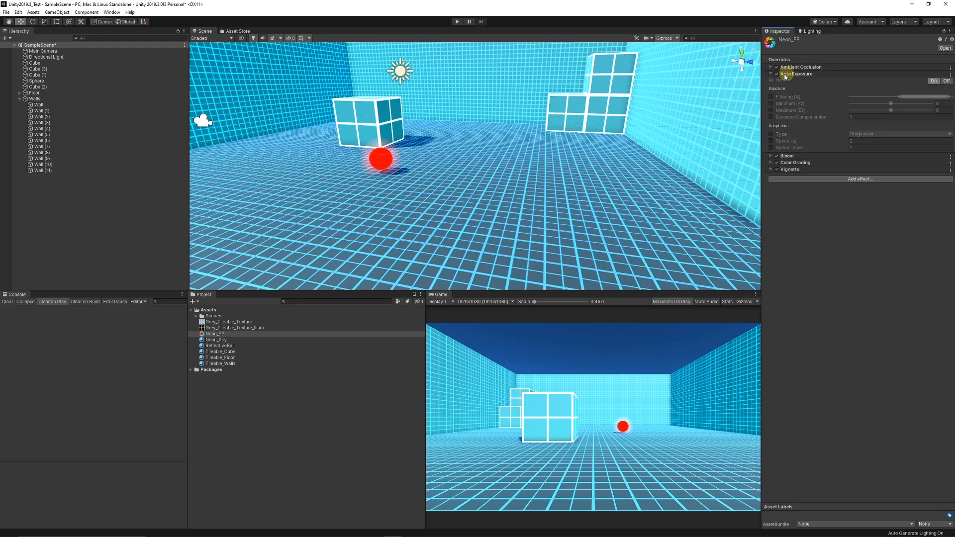
{"action": "left_click", "coordinate": [771, 98]}
{"action": "left_click", "coordinate": [771, 104]}
{"action": "left_click", "coordinate": [771, 110]}
{"action": "left_click", "coordinate": [771, 118]}
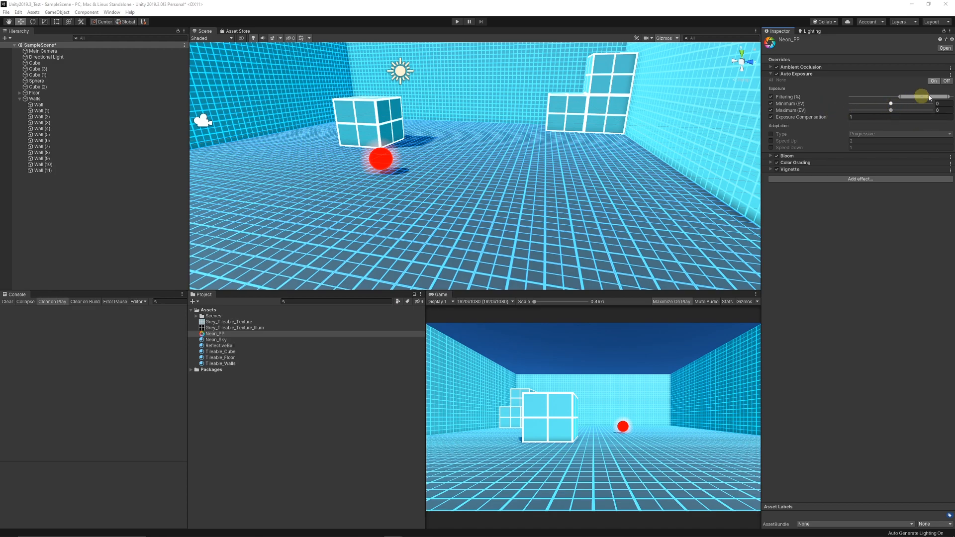
Step: Narrow the Auto Exposure filtering range and set Minimum (EV) to -0.25 and Maximum (EV) to 0
{"action": "left_click_drag", "start_coordinate": [948, 98], "coordinate": [910, 97]}
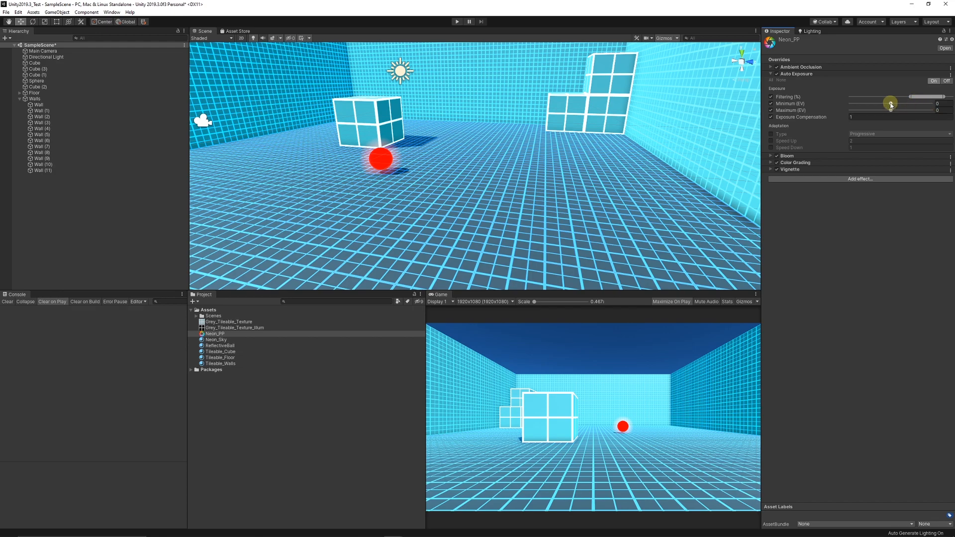
{"action": "left_click_drag", "start_coordinate": [890, 104], "coordinate": [889, 106]}
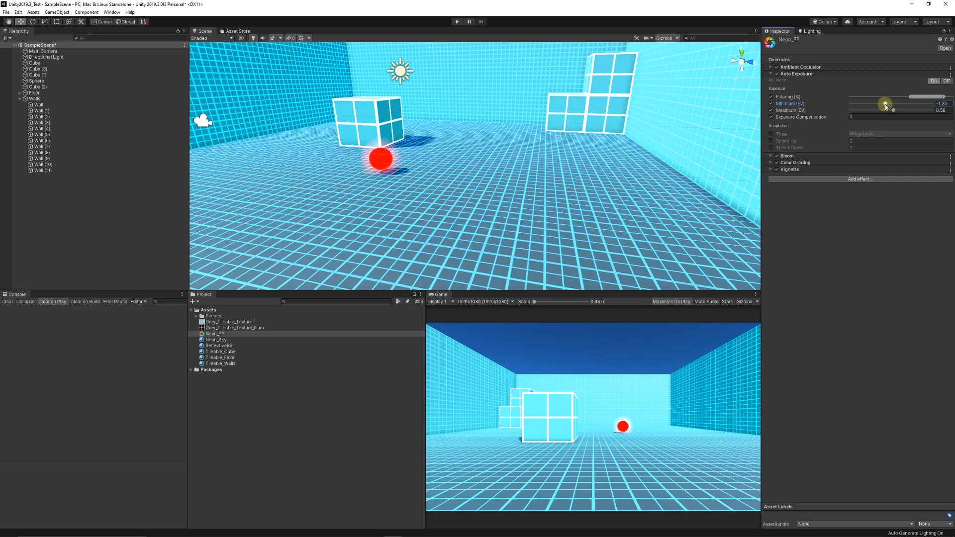
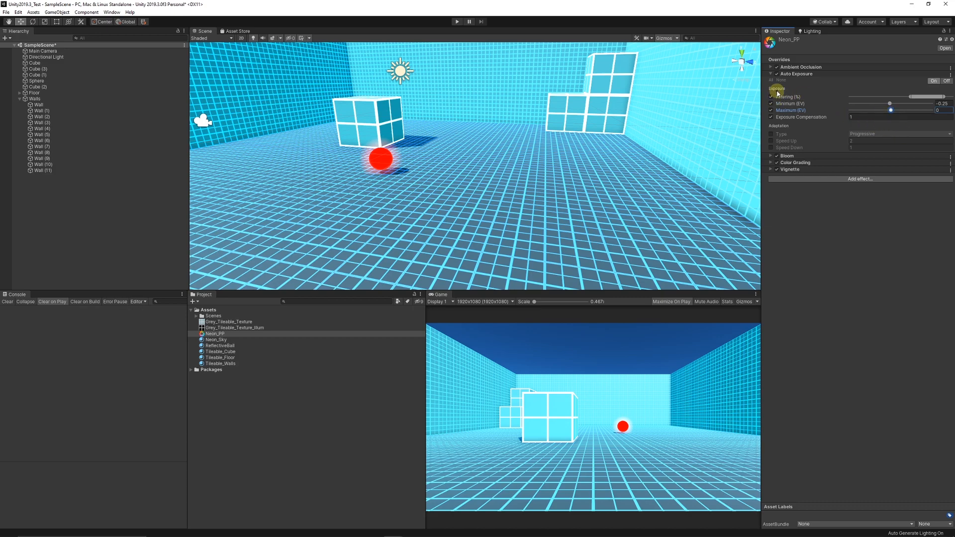
{"action": "left_click", "coordinate": [783, 74]}
Step: Toggle the Auto Exposure effect off and on to compare its impact on the scene
{"action": "left_click", "coordinate": [776, 74]}
{"action": "left_click", "coordinate": [777, 74]}
{"action": "left_click", "coordinate": [777, 74]}
{"action": "left_click", "coordinate": [777, 74]}
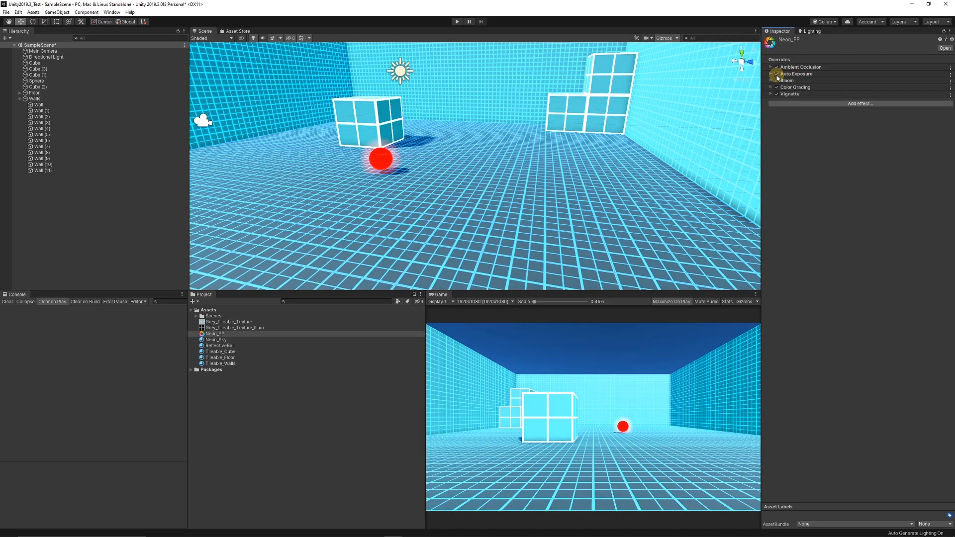
Step: Enable the Bloom overrides for Intensity, Threshold, Soft Knee, Clamp, Diffusion, Anamorphic Ratio, Color and Fast Mode
{"action": "left_click", "coordinate": [786, 80]}
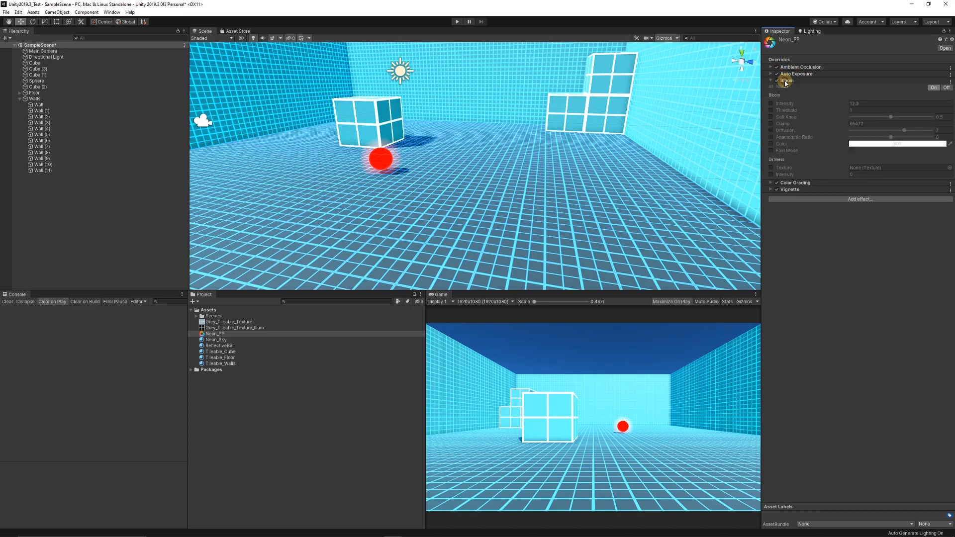
{"action": "left_click", "coordinate": [771, 103]}
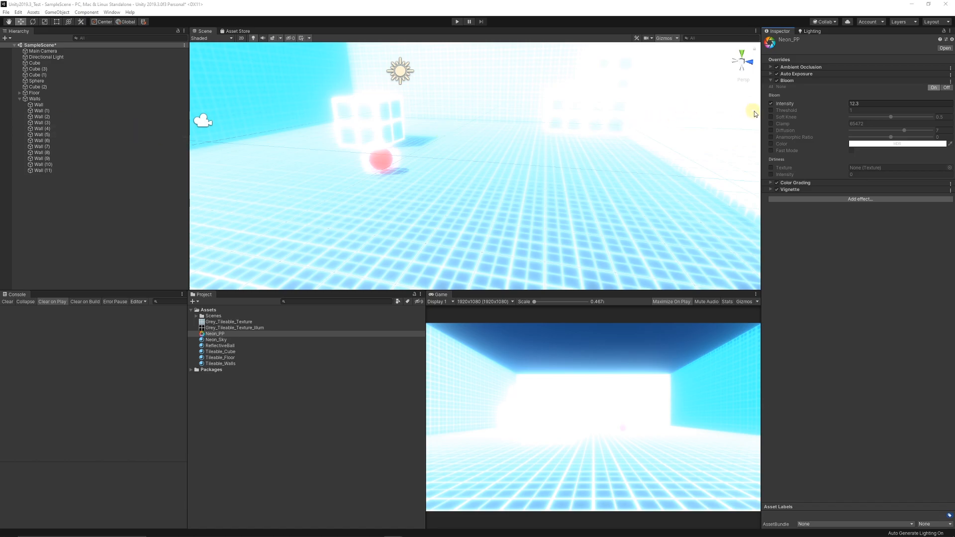
{"action": "left_click", "coordinate": [770, 110]}
{"action": "left_click", "coordinate": [771, 117]}
{"action": "left_click", "coordinate": [771, 124]}
{"action": "left_click", "coordinate": [771, 130]}
{"action": "left_click", "coordinate": [771, 137]}
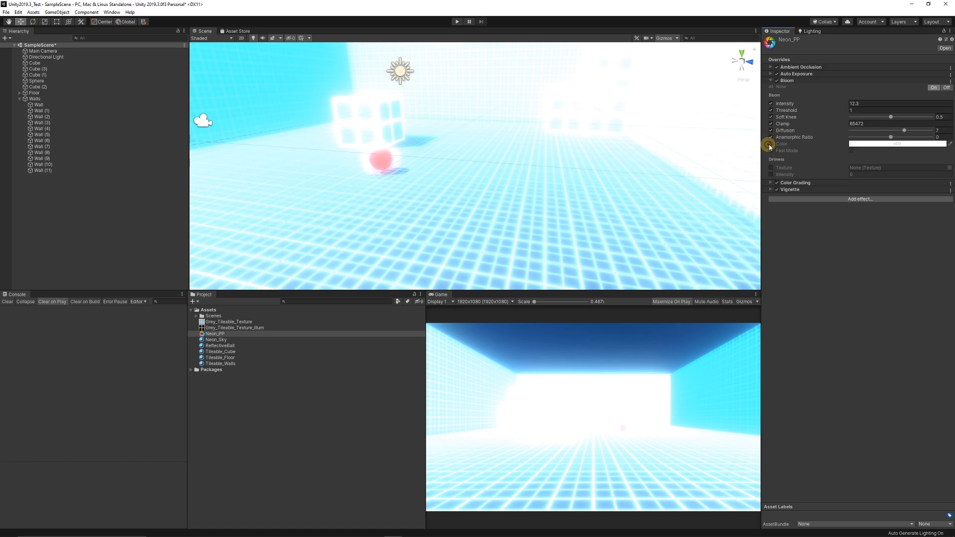
{"action": "left_click", "coordinate": [771, 150]}
Step: Set the Bloom intensity to 8 and its color to bright cyan, RGB 0, 239, 255
{"action": "left_click", "coordinate": [848, 104]}
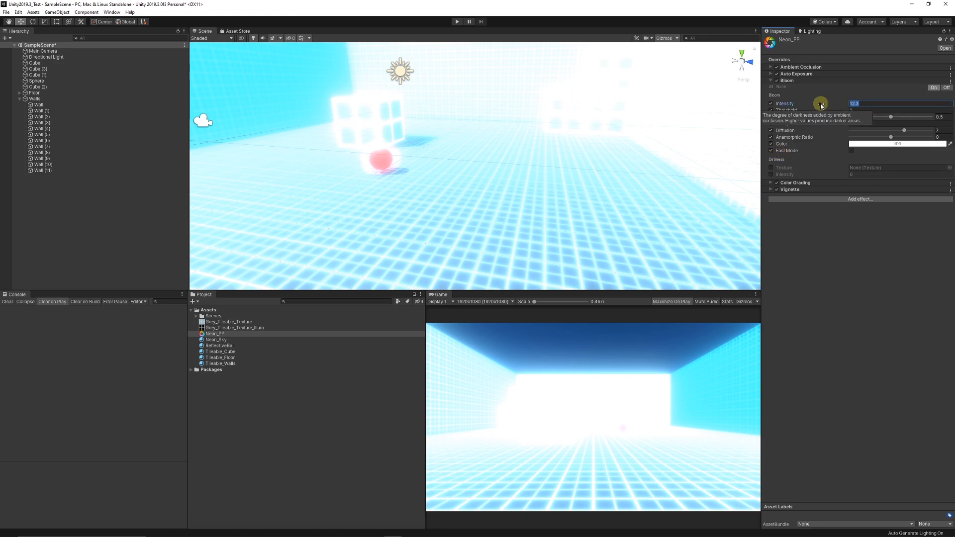
{"action": "type", "text": "8"}
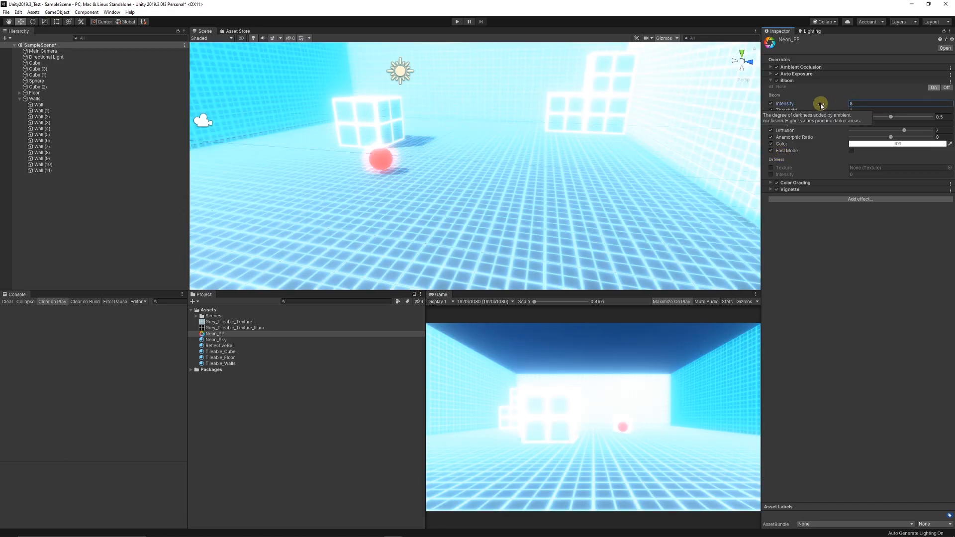
{"action": "left_click", "coordinate": [865, 109]}
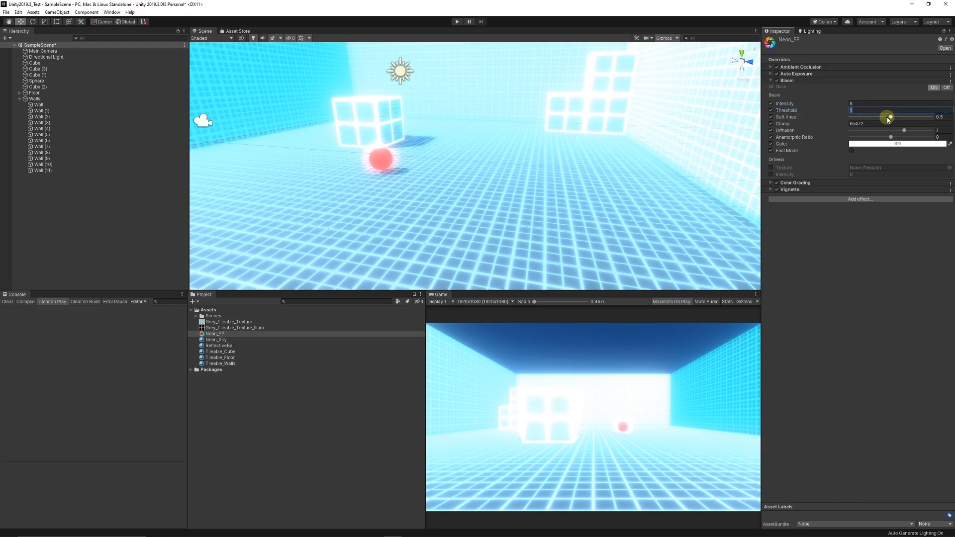
{"action": "left_click", "coordinate": [885, 143]}
{"action": "left_click", "coordinate": [219, 275]}
{"action": "left_click_drag", "start_coordinate": [257, 266], "coordinate": [278, 251]}
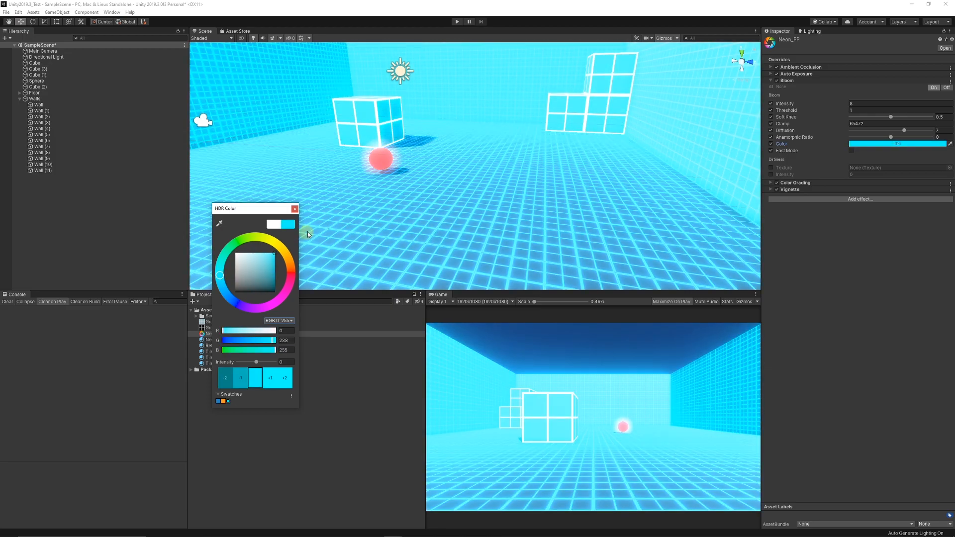
{"action": "left_click", "coordinate": [294, 209]}
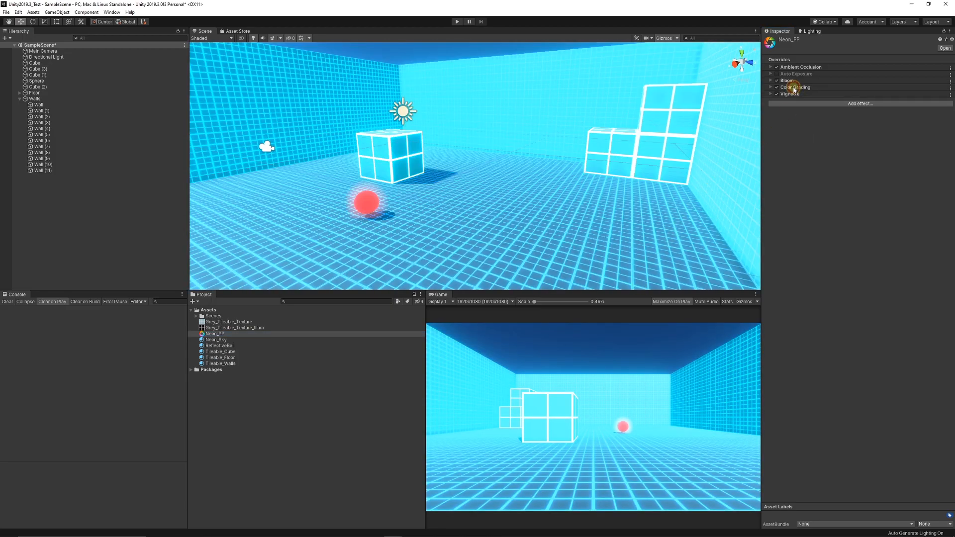
Step: Enable both Color Grading mode overrides, set tonemapping to ACES, and toggle the effect off and on to compare
{"action": "left_click", "coordinate": [795, 88]}
{"action": "left_click", "coordinate": [771, 102]}
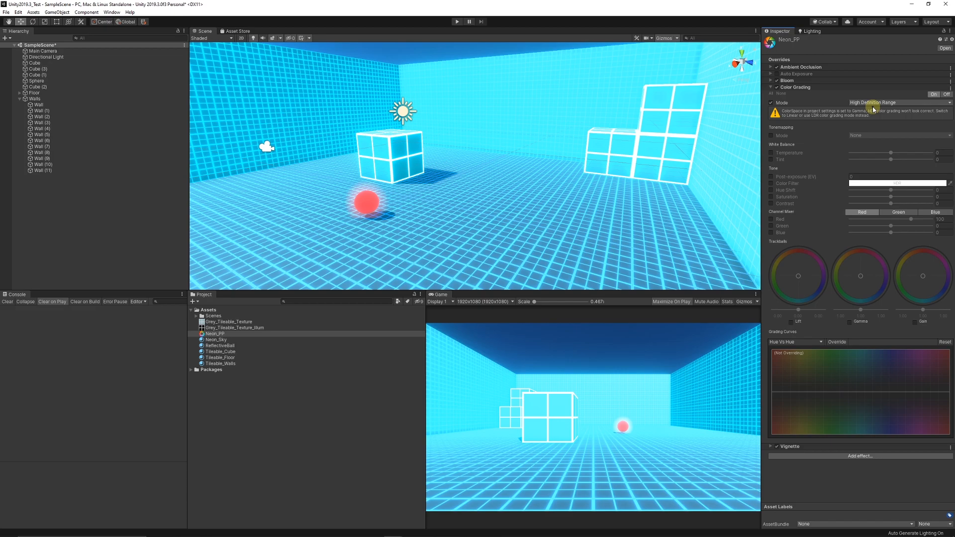
{"action": "left_click", "coordinate": [770, 135]}
{"action": "left_click", "coordinate": [867, 136]}
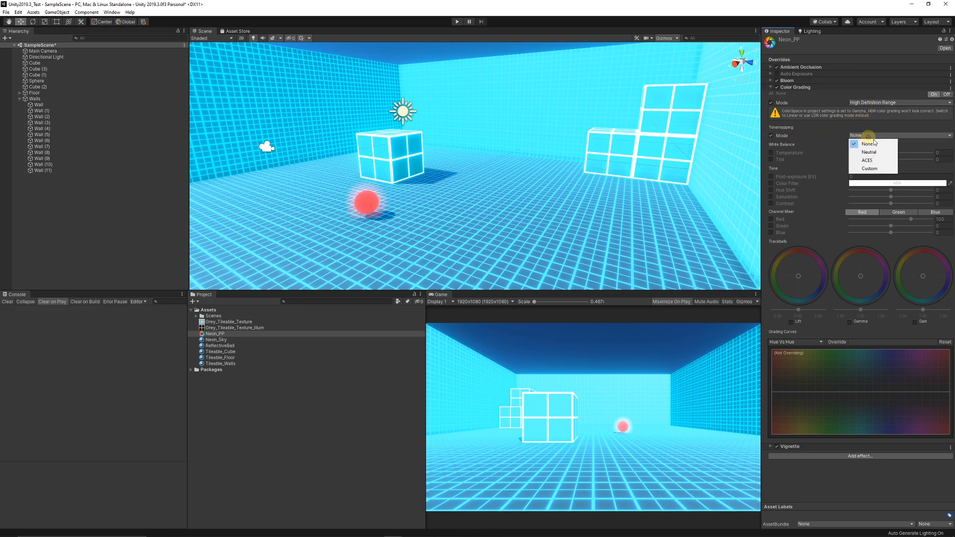
{"action": "left_click", "coordinate": [868, 160]}
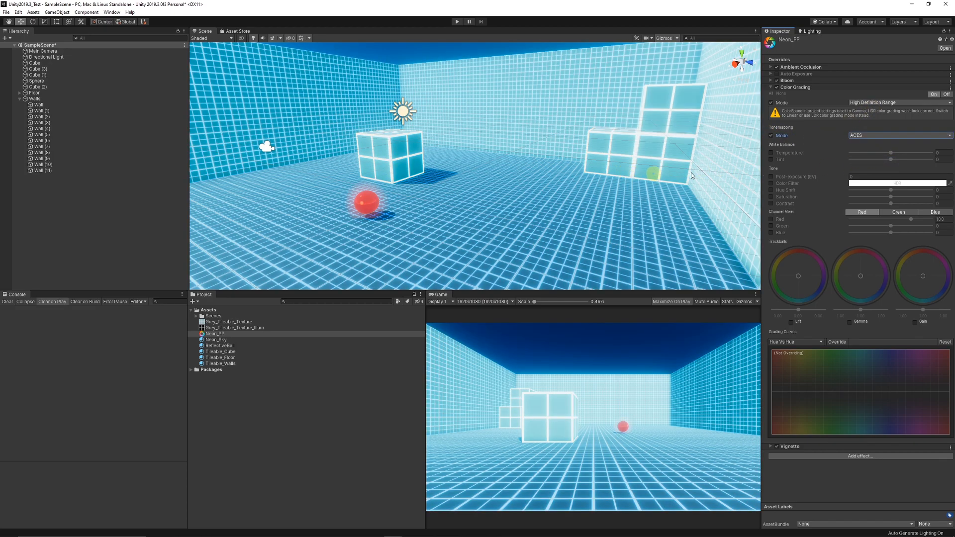
{"action": "left_click", "coordinate": [777, 88]}
{"action": "left_click", "coordinate": [777, 87]}
Step: Enable the Color Grading Temperature and Saturation overrides and set Temperature to 1 and Saturation to 2
{"action": "left_click", "coordinate": [771, 152]}
{"action": "left_click", "coordinate": [947, 156]}
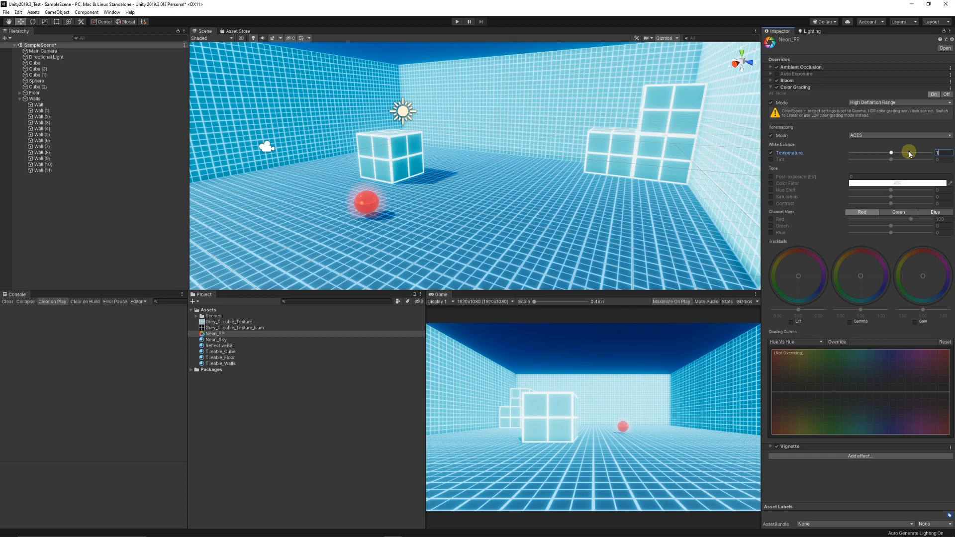
{"action": "left_click", "coordinate": [771, 197]}
{"action": "left_click", "coordinate": [942, 197]}
{"action": "mouse_move", "coordinate": [950, 206]}
{"action": "left_mouse_down"}
{"action": "mouse_move", "coordinate": [902, 198]}
{"action": "mouse_move", "coordinate": [916, 199]}
{"action": "mouse_move", "coordinate": [835, 207]}
{"action": "mouse_move", "coordinate": [932, 204]}
{"action": "mouse_move", "coordinate": [874, 207]}
{"action": "mouse_move", "coordinate": [945, 217]}
{"action": "mouse_move", "coordinate": [932, 211]}
{"action": "left_mouse_up"}
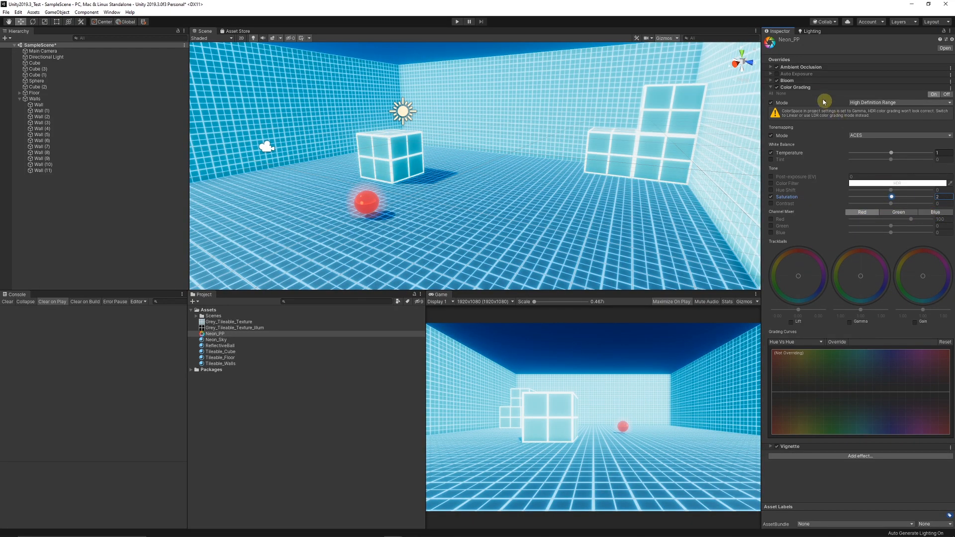
{"action": "left_click", "coordinate": [805, 87]}
Step: Enable the Vignette overrides for Mode, Color, Center, Intensity and Roundness, and set Intensity to about 0.412
{"action": "left_click", "coordinate": [789, 94]}
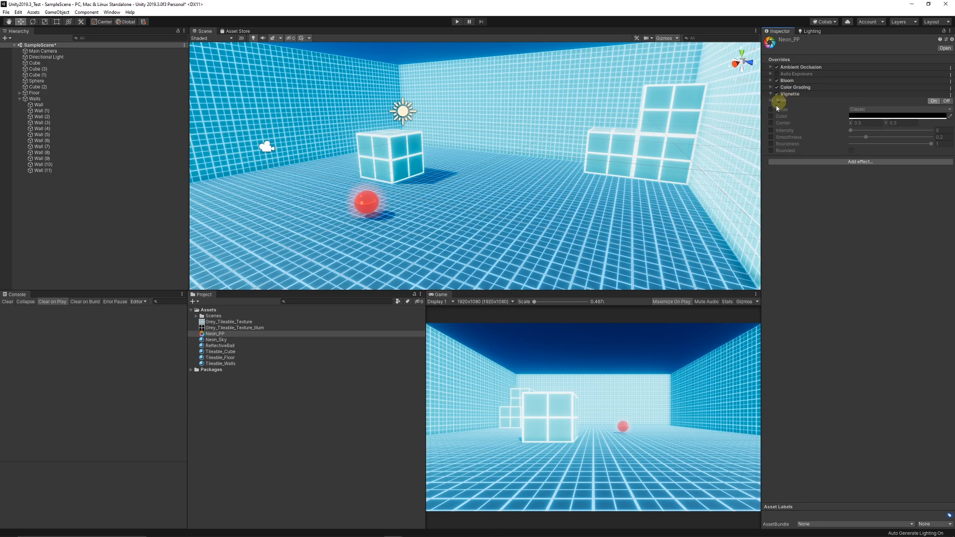
{"action": "left_click", "coordinate": [771, 109]}
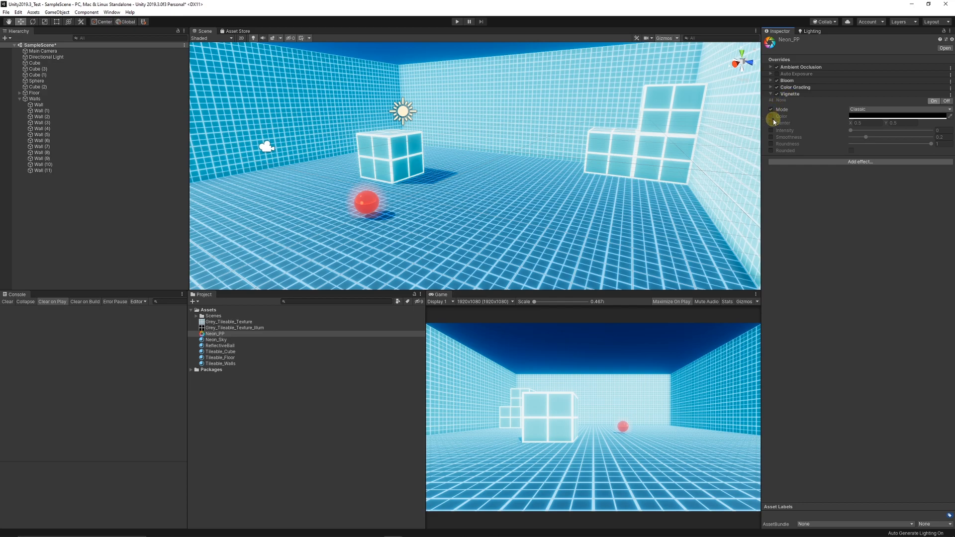
{"action": "left_click", "coordinate": [772, 123]}
{"action": "left_click", "coordinate": [771, 130]}
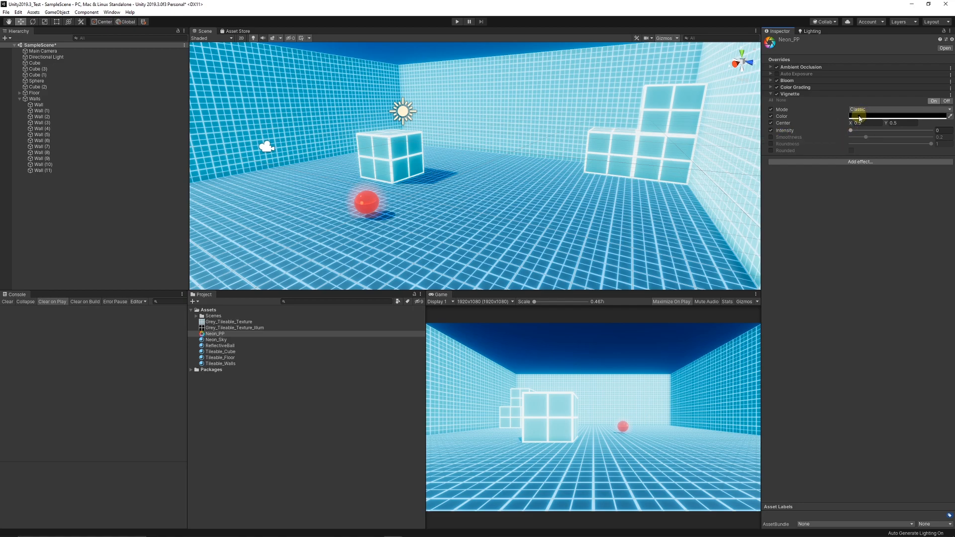
{"action": "left_click_drag", "start_coordinate": [851, 132], "coordinate": [883, 136]}
{"action": "left_click", "coordinate": [771, 144]}
Step: Examine the post-processed room from several angles and from farther away, and clear the selection
{"action": "scroll", "coordinate": [439, 177], "scroll_direction": "down", "scroll_amount": 3}
{"action": "scroll", "coordinate": [442, 185], "scroll_direction": "down", "scroll_amount": 3}
{"action": "scroll", "coordinate": [449, 194], "scroll_direction": "up", "scroll_amount": 4}
{"action": "left_click_drag", "start_coordinate": [451, 197], "coordinate": [426, 233], "text": "alt"}
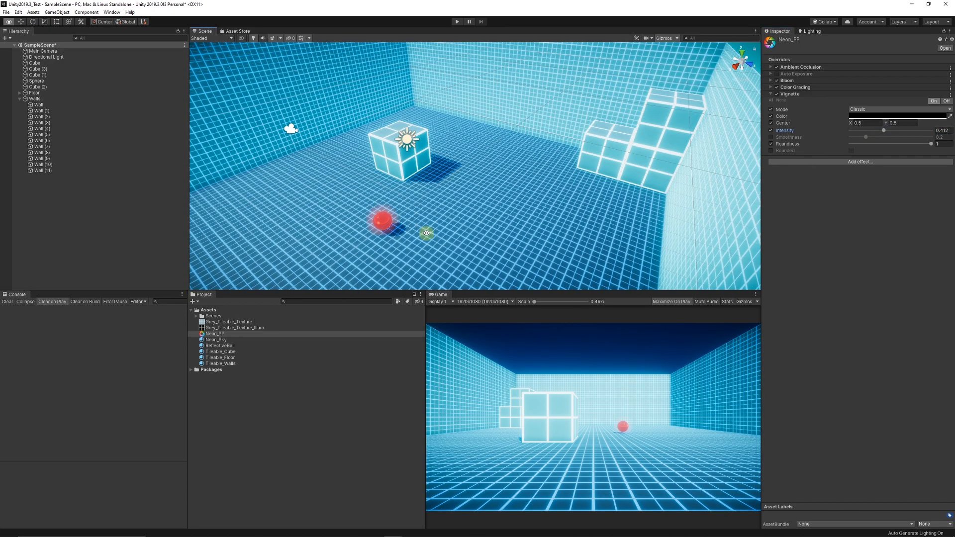
{"action": "scroll", "coordinate": [426, 232], "scroll_direction": "down", "scroll_amount": 6}
{"action": "middle_click_drag", "start_coordinate": [422, 219], "coordinate": [489, 224]}
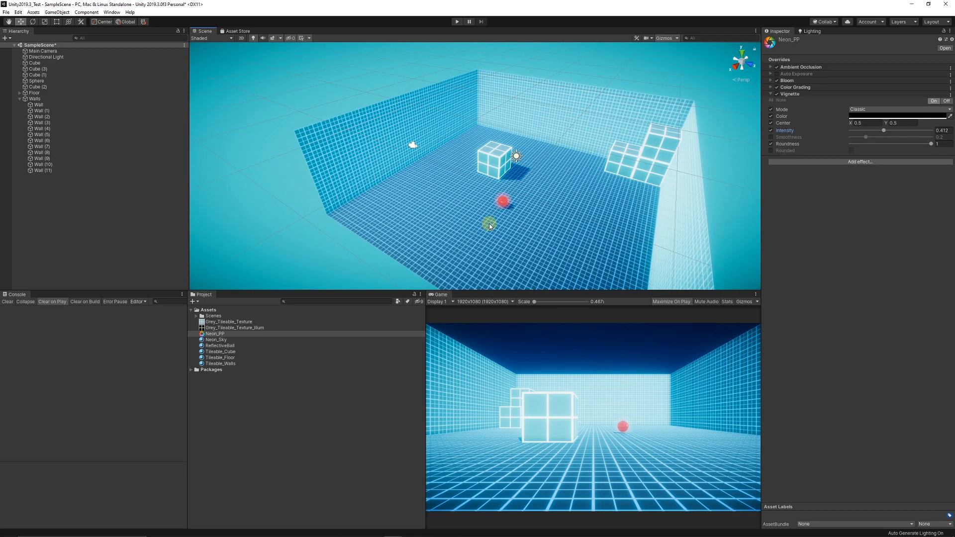
{"action": "left_click", "coordinate": [130, 234]}
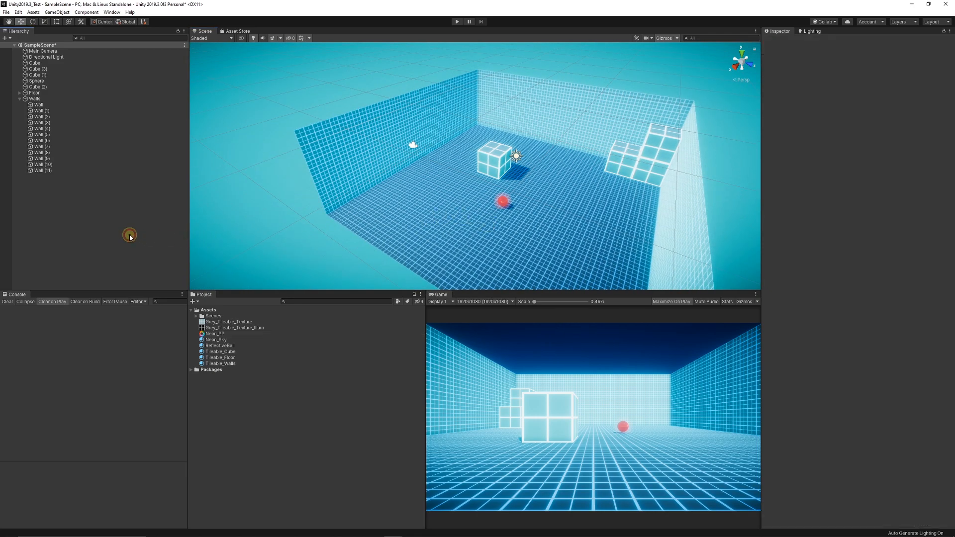
Step: Collapse the Walls group and add a Reflection Probe to the scene
{"action": "left_click", "coordinate": [20, 98]}
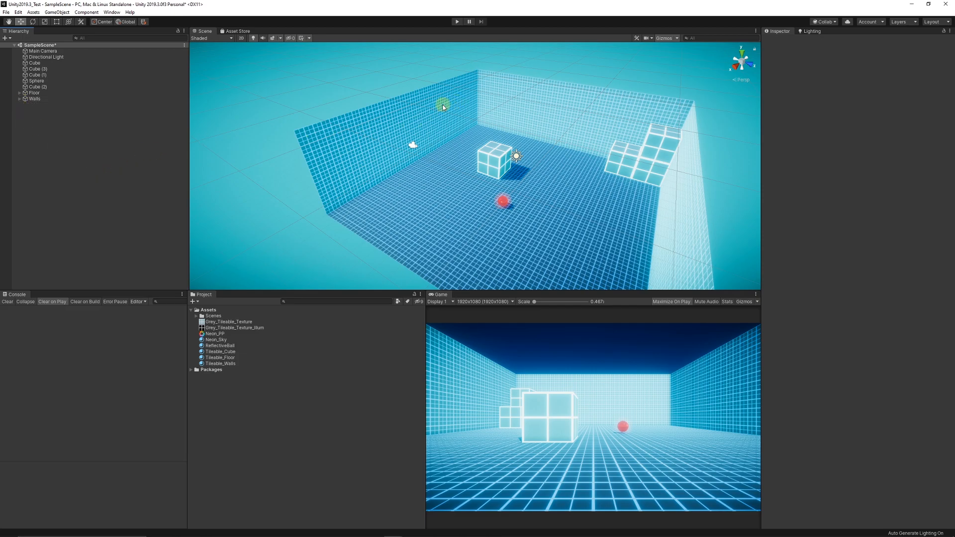
{"action": "left_click", "coordinate": [52, 12]}
{"action": "left_click", "coordinate": [15, 175]}
{"action": "right_click", "coordinate": [57, 137]}
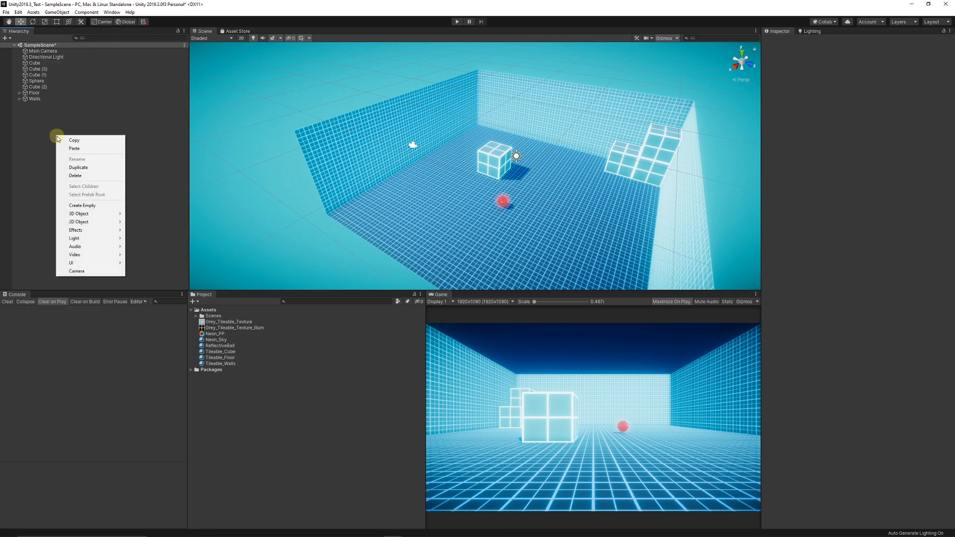
{"action": "mouse_move", "coordinate": [100, 239]}
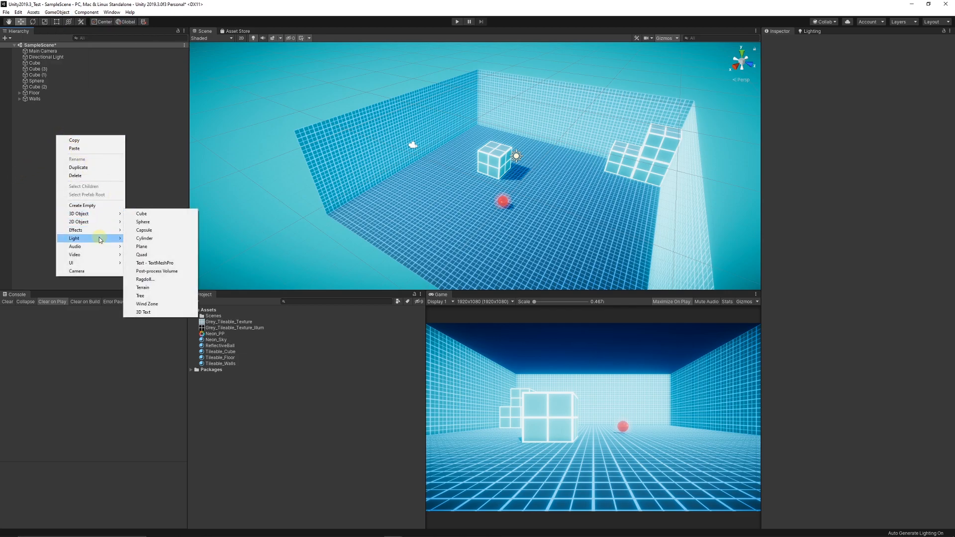
{"action": "left_click", "coordinate": [154, 271]}
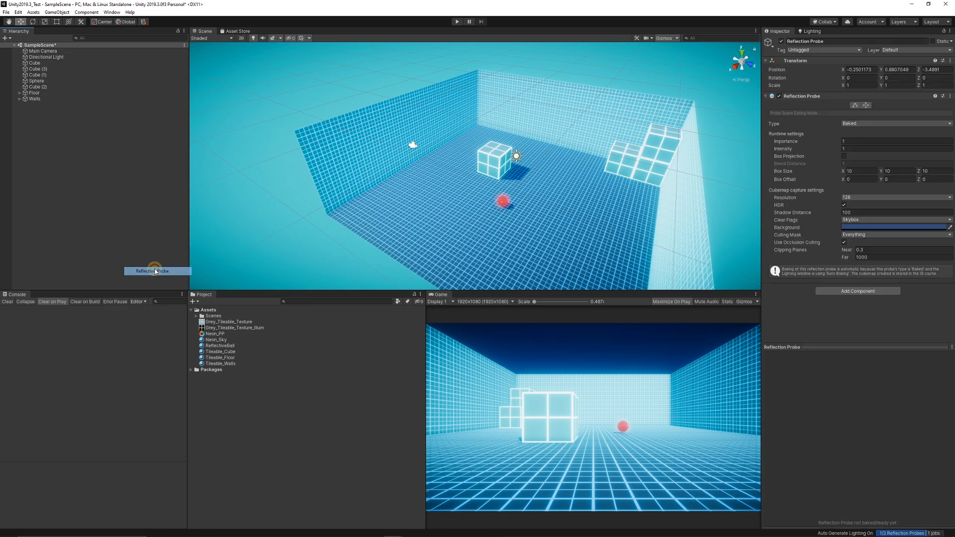
Step: Move the Reflection Probe to the middle of the room, at about X -0.07, Y 3.27, Z 0.15
{"action": "scroll", "coordinate": [491, 205], "scroll_direction": "down", "scroll_amount": 3}
{"action": "left_click", "coordinate": [477, 173]}
{"action": "left_click_drag", "start_coordinate": [476, 173], "coordinate": [506, 168]}
{"action": "left_click_drag", "start_coordinate": [506, 168], "coordinate": [440, 121]}
{"action": "left_click", "coordinate": [819, 138]}
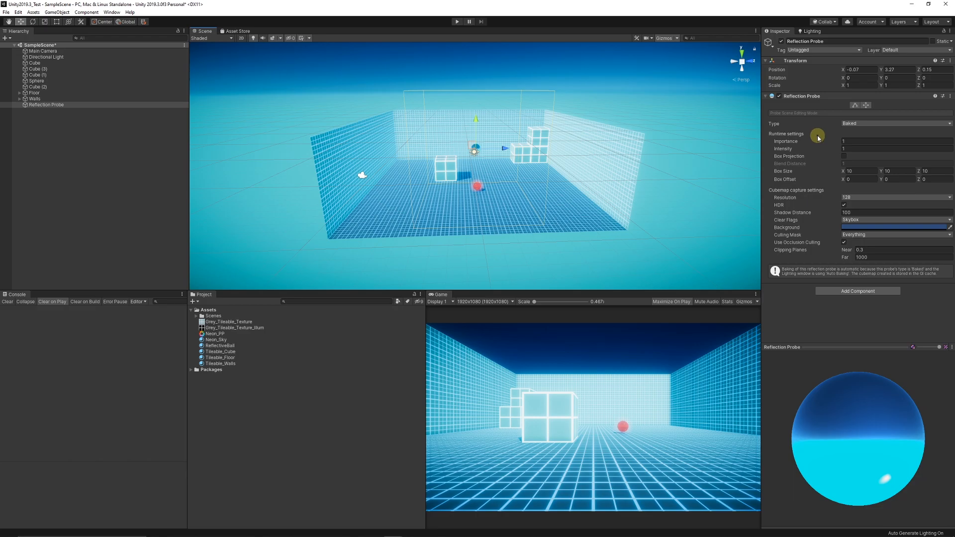
Step: Resize the Reflection Probe's box to enclose the room, about 21.34 × 8.31 × 19.33 with offset 0.42, -0.65, 0.09
{"action": "left_click", "coordinate": [857, 109]}
{"action": "mouse_move", "coordinate": [527, 139]}
{"action": "left_mouse_down", "text": "alt"}
{"action": "mouse_move", "coordinate": [464, 163]}
{"action": "mouse_move", "coordinate": [411, 147]}
{"action": "mouse_move", "coordinate": [328, 154]}
{"action": "mouse_move", "coordinate": [367, 184]}
{"action": "left_mouse_up", "text": "alt"}
{"action": "left_click_drag", "start_coordinate": [327, 218], "coordinate": [459, 186], "text": "alt"}
{"action": "left_click_drag", "start_coordinate": [426, 159], "coordinate": [495, 145]}
{"action": "left_click_drag", "start_coordinate": [307, 176], "coordinate": [327, 62]}
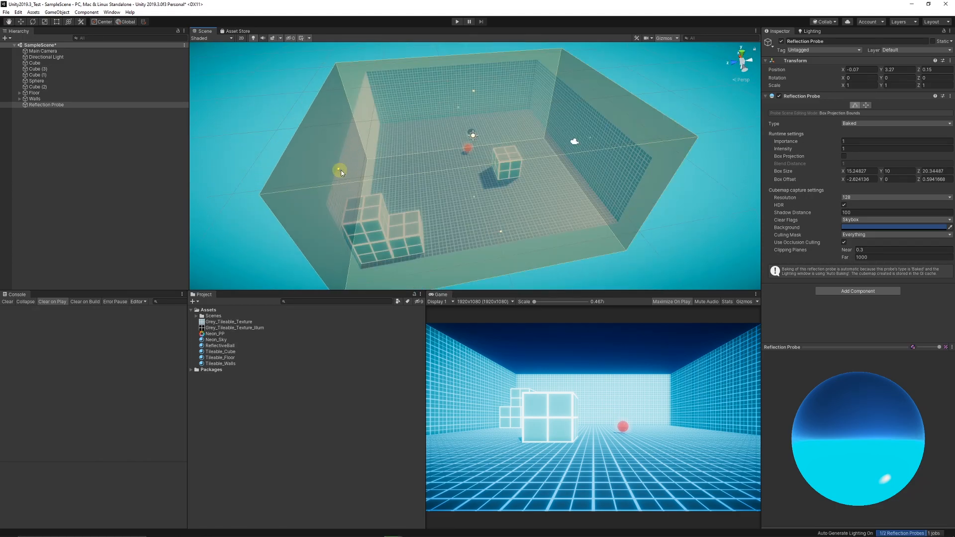
{"action": "left_click_drag", "start_coordinate": [480, 83], "coordinate": [479, 102]}
{"action": "left_click_drag", "start_coordinate": [510, 222], "coordinate": [493, 186], "text": "alt"}
{"action": "left_click", "coordinate": [860, 105]}
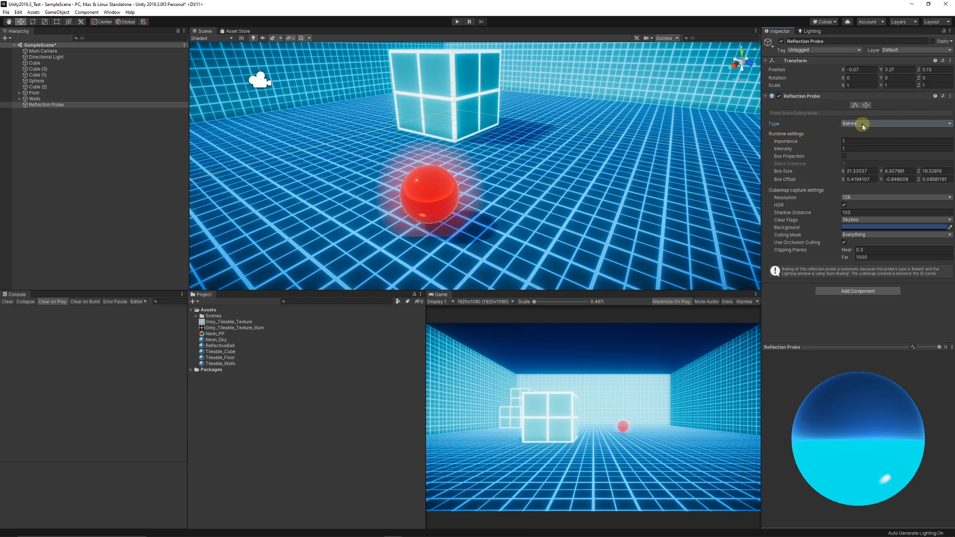
Step: Set the Smoothness of the Tileable_Floor material to 1
{"action": "left_click", "coordinate": [499, 228]}
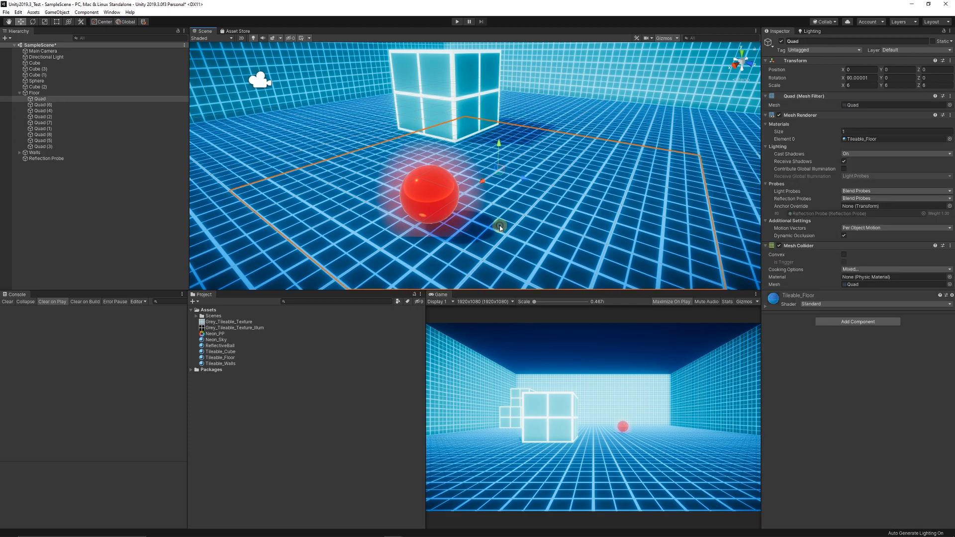
{"action": "left_click", "coordinate": [228, 358]}
{"action": "left_click_drag", "start_coordinate": [931, 92], "coordinate": [951, 140]}
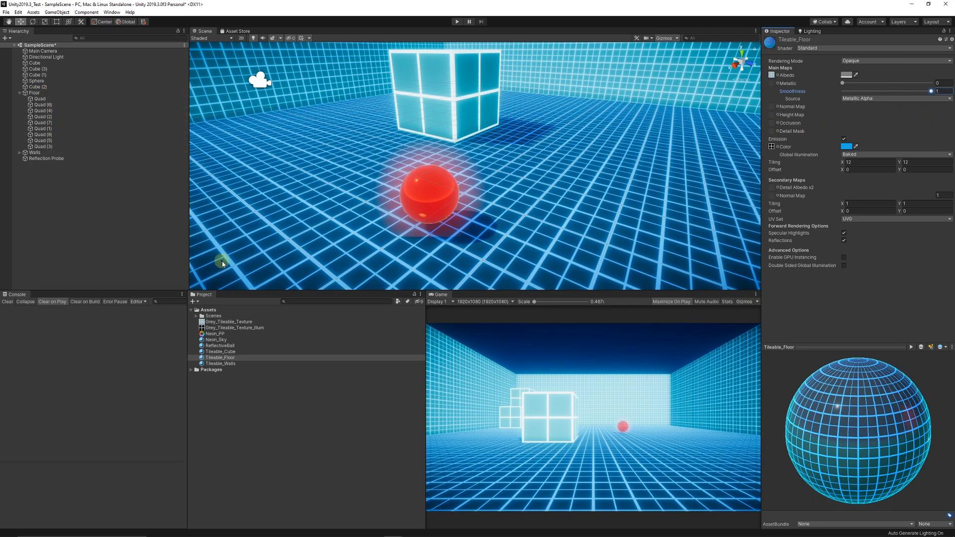
Step: Set the Reflection Probe's type to Realtime and inspect the reflections on the red sphere up close
{"action": "left_click", "coordinate": [62, 159]}
{"action": "left_click", "coordinate": [865, 123]}
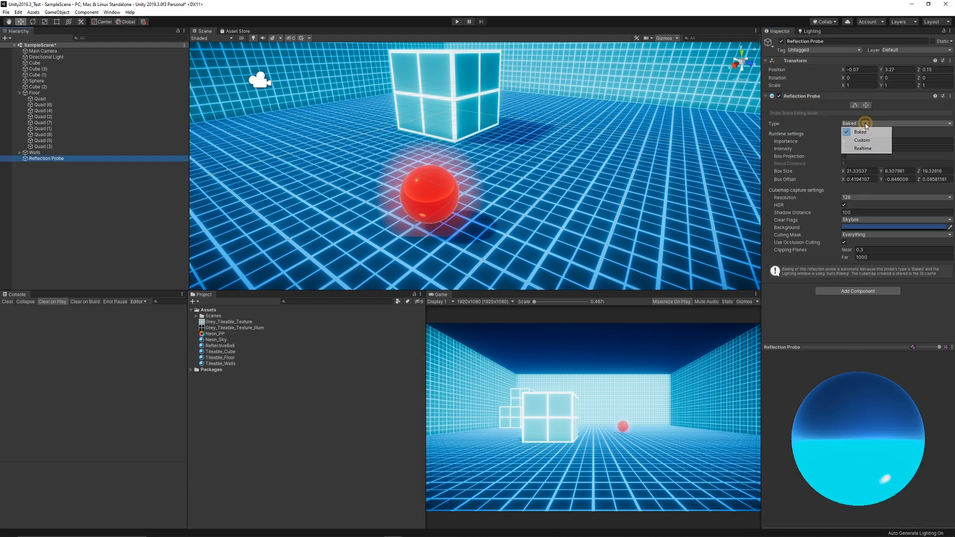
{"action": "left_click", "coordinate": [863, 148]}
{"action": "left_click_drag", "start_coordinate": [505, 192], "coordinate": [450, 176], "text": "alt"}
{"action": "scroll", "coordinate": [450, 177], "scroll_direction": "up", "scroll_amount": 10}
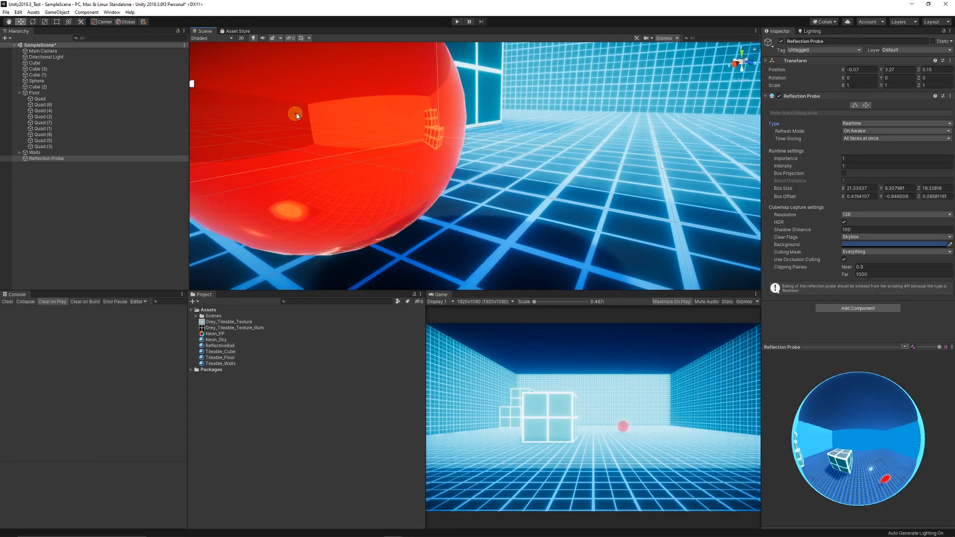
{"action": "scroll", "coordinate": [373, 119], "scroll_direction": "down", "scroll_amount": 5}
{"action": "left_click_drag", "start_coordinate": [475, 108], "coordinate": [580, 162], "text": "alt"}
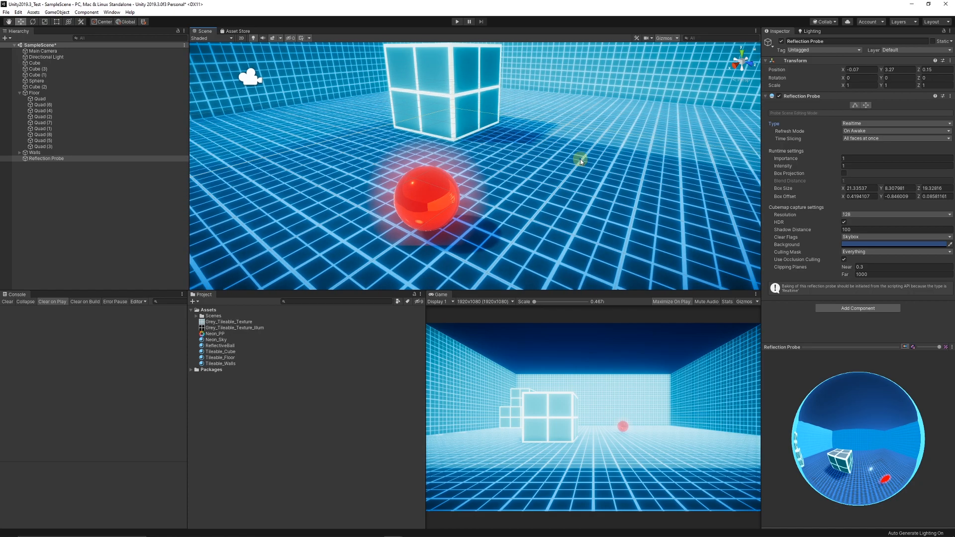
Step: Enable Box Projection on the Reflection Probe and check the floor reflections around the room
{"action": "left_click", "coordinate": [844, 173]}
{"action": "left_click_drag", "start_coordinate": [696, 171], "coordinate": [552, 178], "text": "alt"}
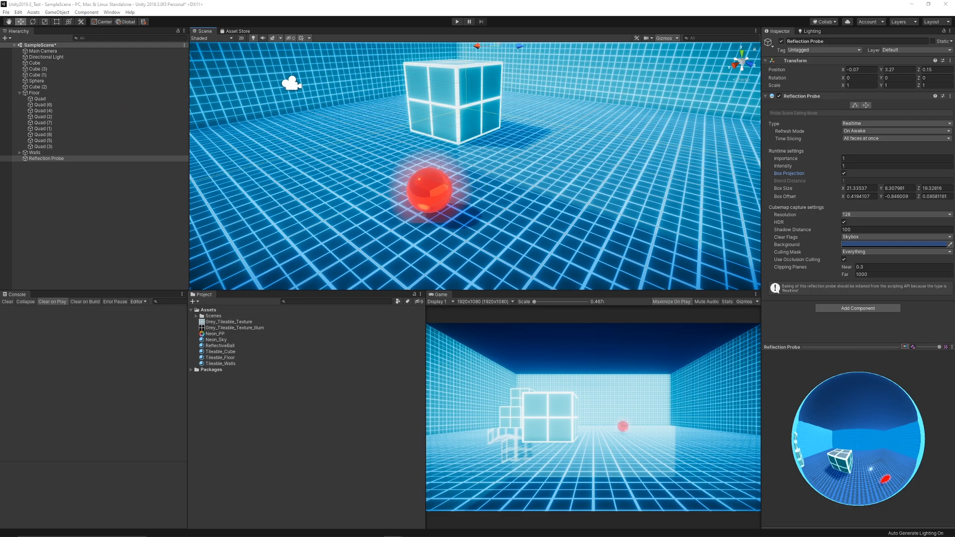
{"action": "scroll", "coordinate": [535, 182], "scroll_direction": "down", "scroll_amount": 2}
{"action": "scroll", "coordinate": [585, 165], "scroll_direction": "down", "scroll_amount": 7}
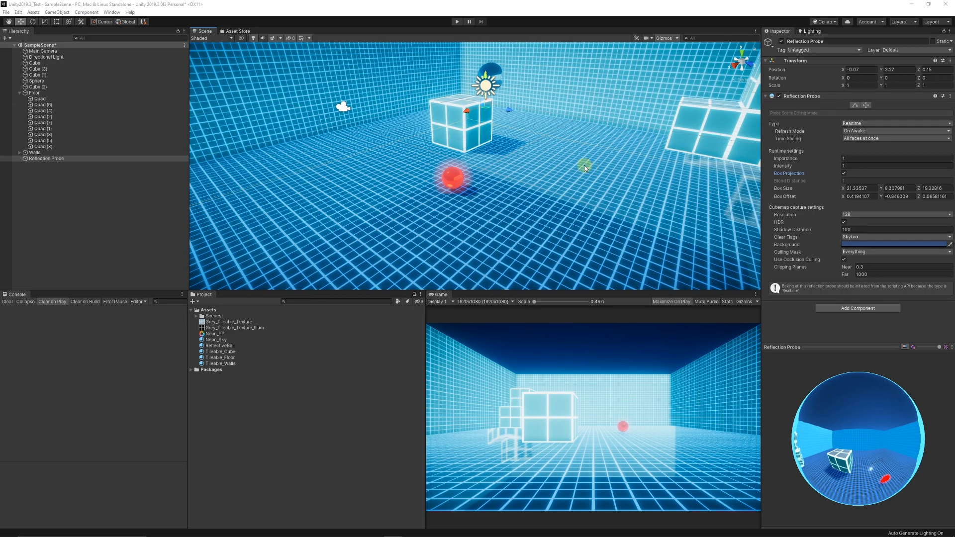
{"action": "left_click_drag", "start_coordinate": [528, 139], "coordinate": [577, 102], "text": "alt"}
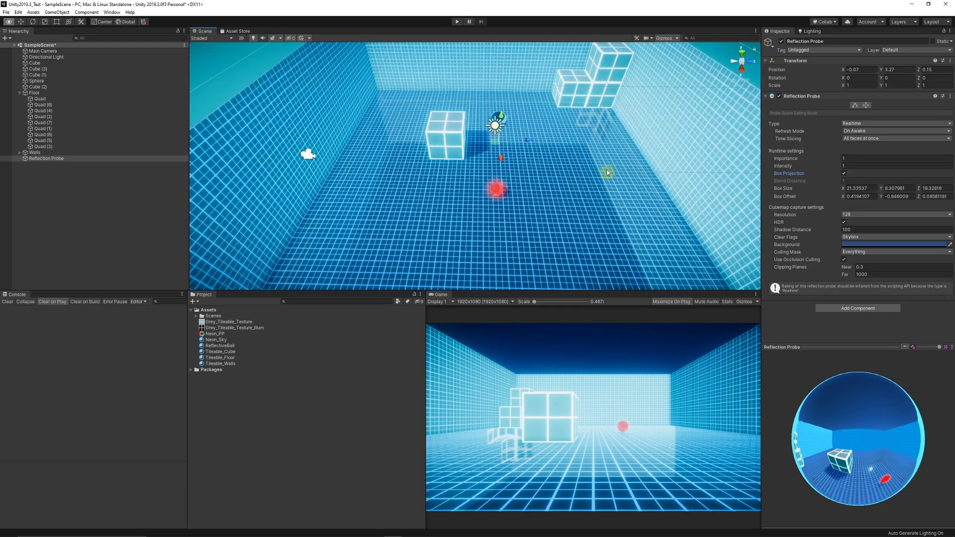
Step: Duplicate the two side-by-side cubes at the far wall and place the copies near the camera at about X 4.76
{"action": "left_click", "coordinate": [578, 98]}
{"action": "left_click", "coordinate": [606, 99], "text": "shift"}
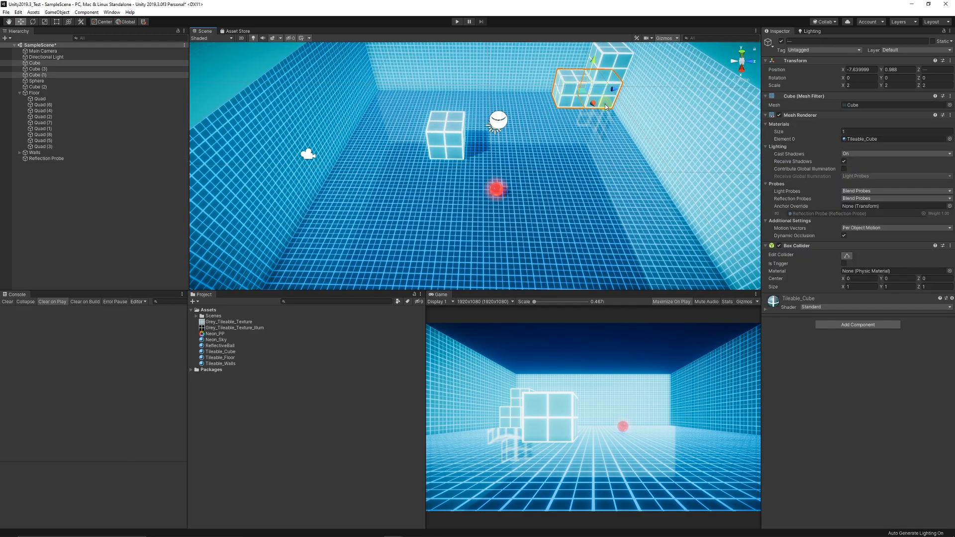
{"action": "key", "text": "ctrl+d"}
{"action": "left_click_drag", "start_coordinate": [580, 97], "coordinate": [305, 251]}
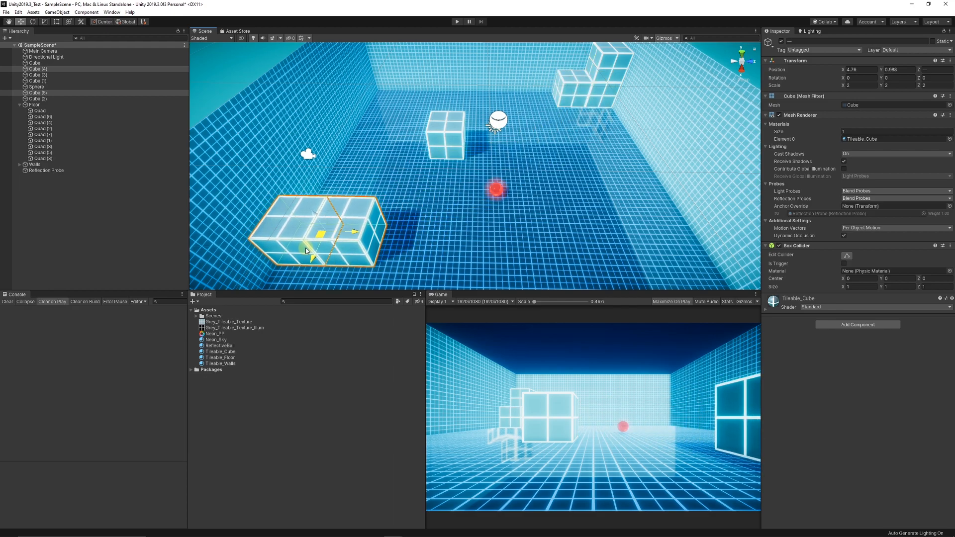
Step: Duplicate the central cube and place copies near the opposite wall and in the far corner at about X -7.93, Z -7.86
{"action": "left_click", "coordinate": [450, 144]}
{"action": "key", "text": "ctrl+d"}
{"action": "left_click_drag", "start_coordinate": [453, 143], "coordinate": [382, 89]}
{"action": "key", "text": "ctrl+d"}
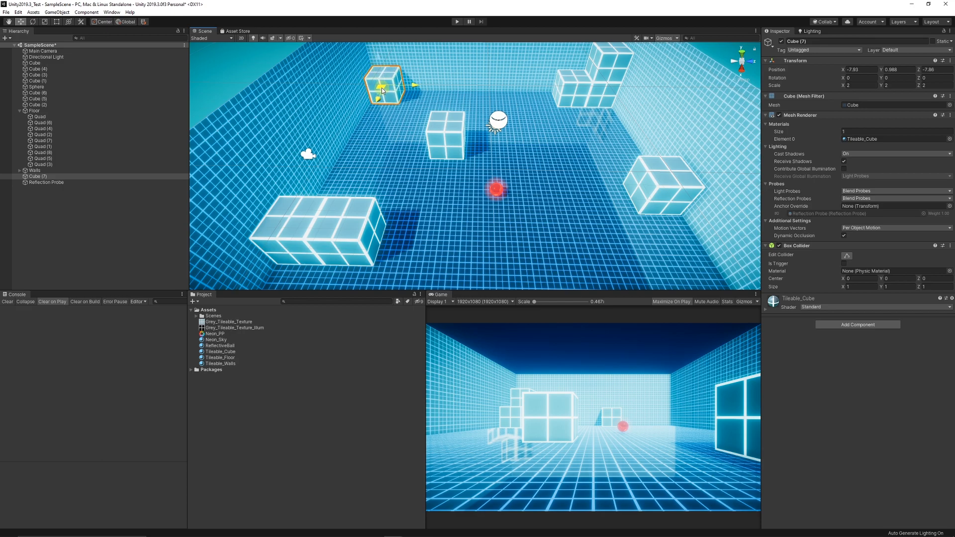
Step: Duplicate more cubes to build a corner stack, a group along the side wall and a two-cube row in the room's centre
{"action": "left_click", "coordinate": [446, 141]}
{"action": "key", "text": "ctrl+d"}
{"action": "left_click_drag", "start_coordinate": [446, 142], "coordinate": [374, 84]}
{"action": "left_click_drag", "start_coordinate": [458, 202], "coordinate": [447, 149], "text": "alt"}
{"action": "left_click", "coordinate": [439, 147]}
{"action": "key", "text": "ctrl+d"}
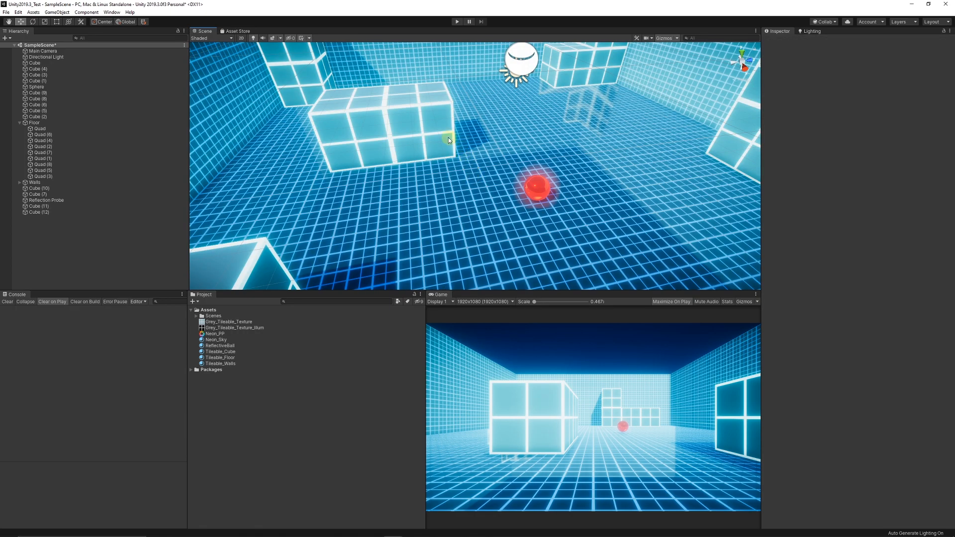
Step: Duplicate the end cube of the central row, pull the copy out in front and scale it uniformly to about 0.91
{"action": "left_click", "coordinate": [438, 137]}
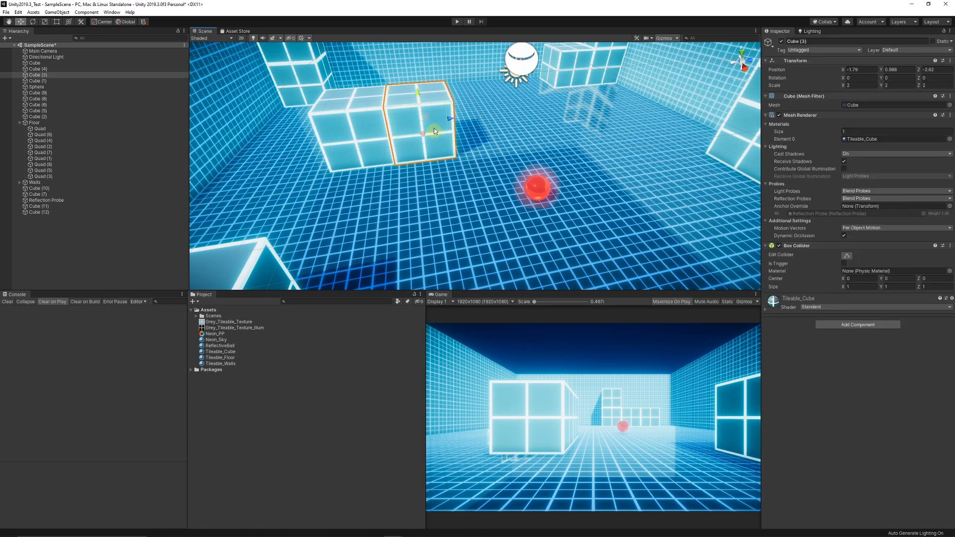
{"action": "left_click_drag", "start_coordinate": [428, 128], "coordinate": [418, 167]}
{"action": "key", "text": "ctrl+d"}
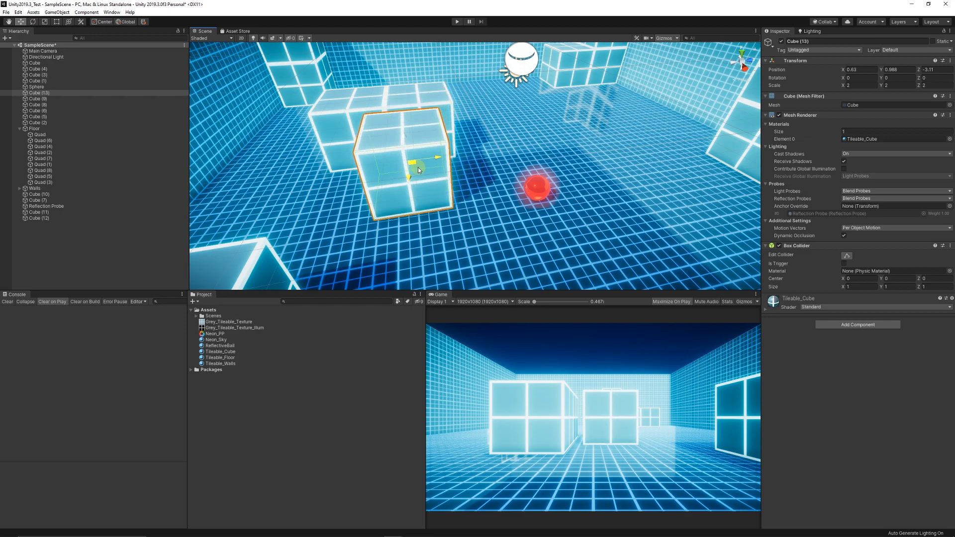
{"action": "left_click", "coordinate": [45, 21]}
{"action": "left_click_drag", "start_coordinate": [399, 178], "coordinate": [378, 149]}
{"action": "left_click", "coordinate": [20, 22]}
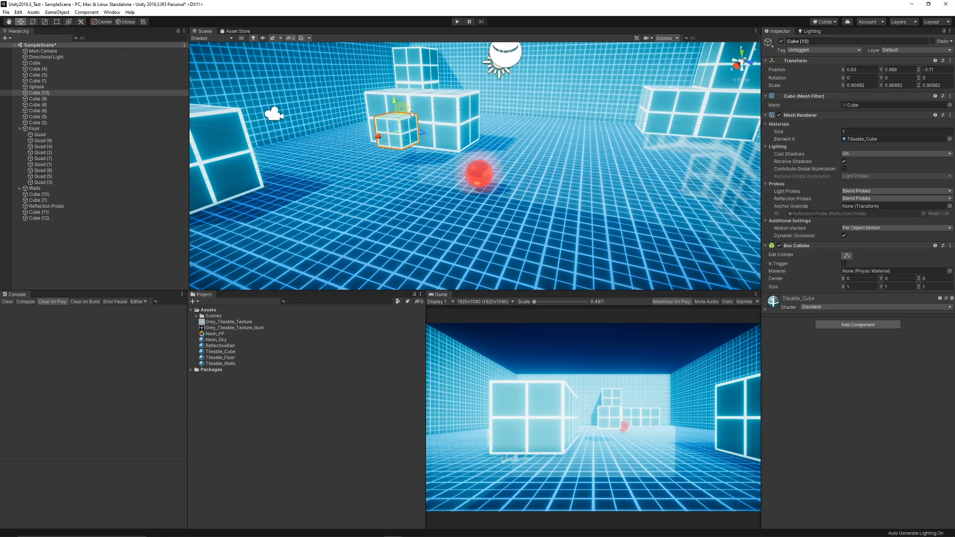
Step: Rest the small cube on the floor against the central row, at about X -0.384, Y 0.48, Z -3.112
{"action": "left_click_drag", "start_coordinate": [402, 105], "coordinate": [402, 128]}
{"action": "key", "text": "f"}
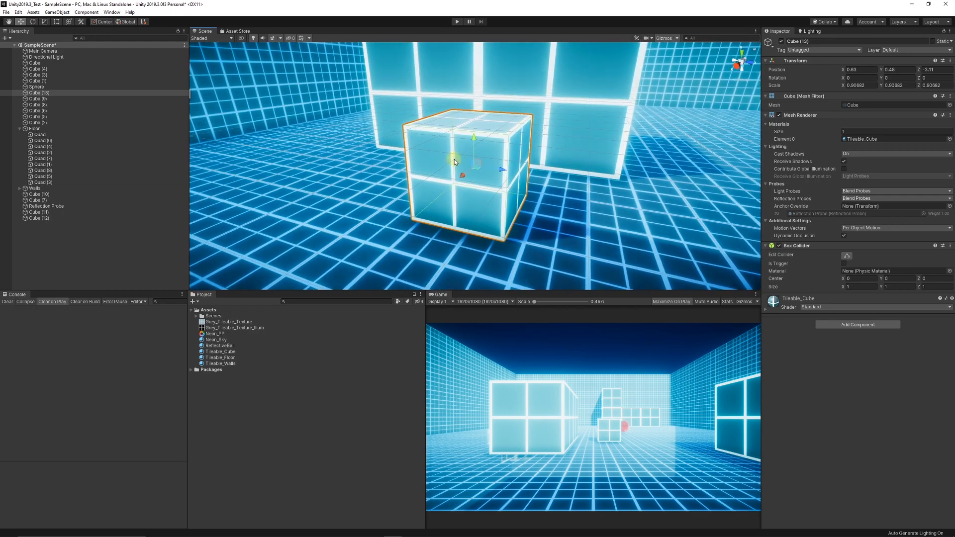
{"action": "left_click_drag", "start_coordinate": [495, 189], "coordinate": [503, 126], "text": "alt"}
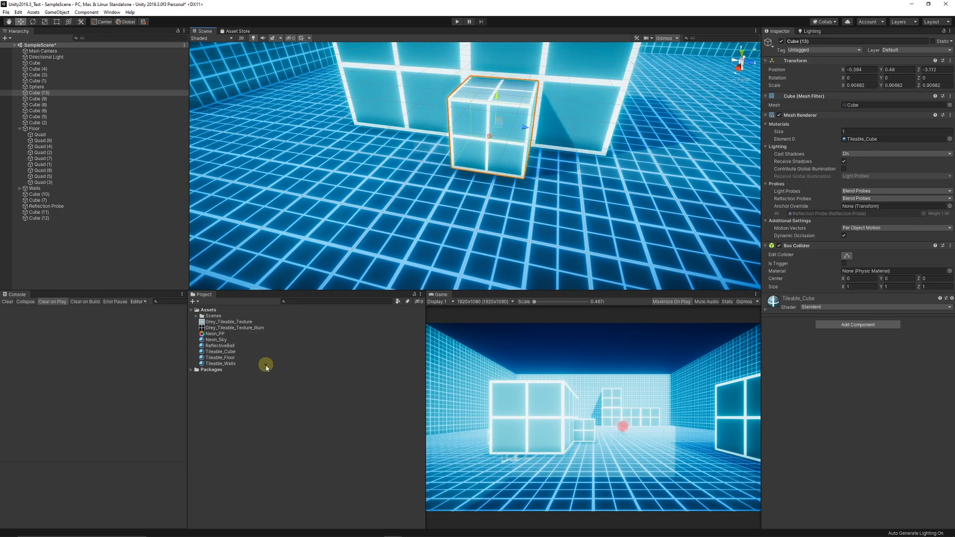
{"action": "left_click", "coordinate": [541, 190]}
{"action": "mouse_move", "coordinate": [541, 189]}
{"action": "right_mouse_down"}
{"action": "mouse_move", "coordinate": [548, 196]}
{"action": "mouse_move", "coordinate": [542, 185]}
{"action": "right_mouse_up"}
Step: Duplicate the Tileable_Cube material and name the copy Tileable_Cube_Purple
{"action": "left_click", "coordinate": [229, 352]}
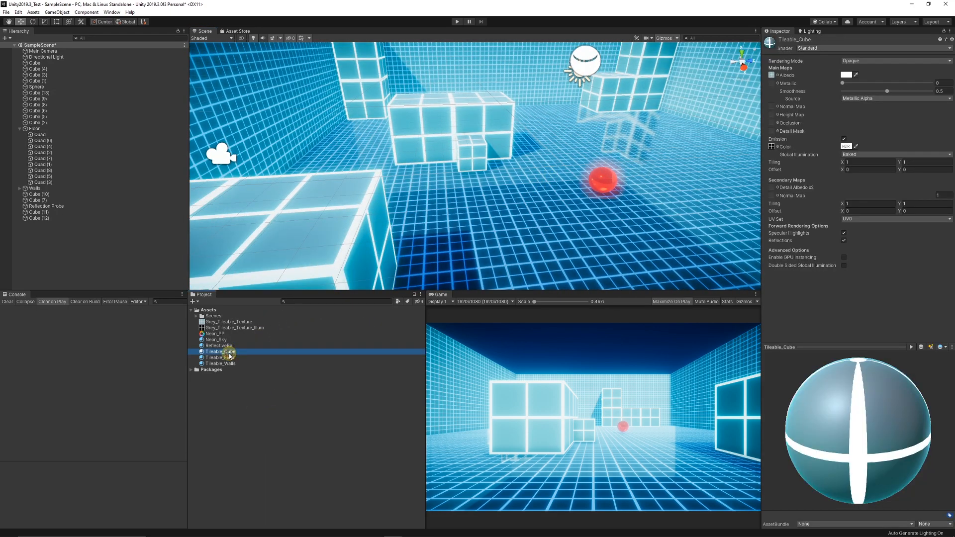
{"action": "key", "text": "ctrl+d"}
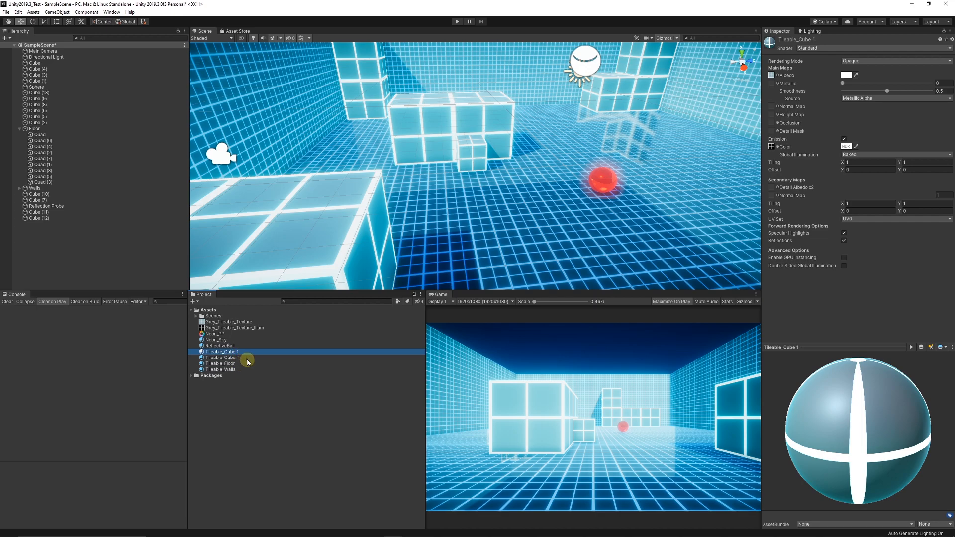
{"action": "left_click", "coordinate": [241, 353]}
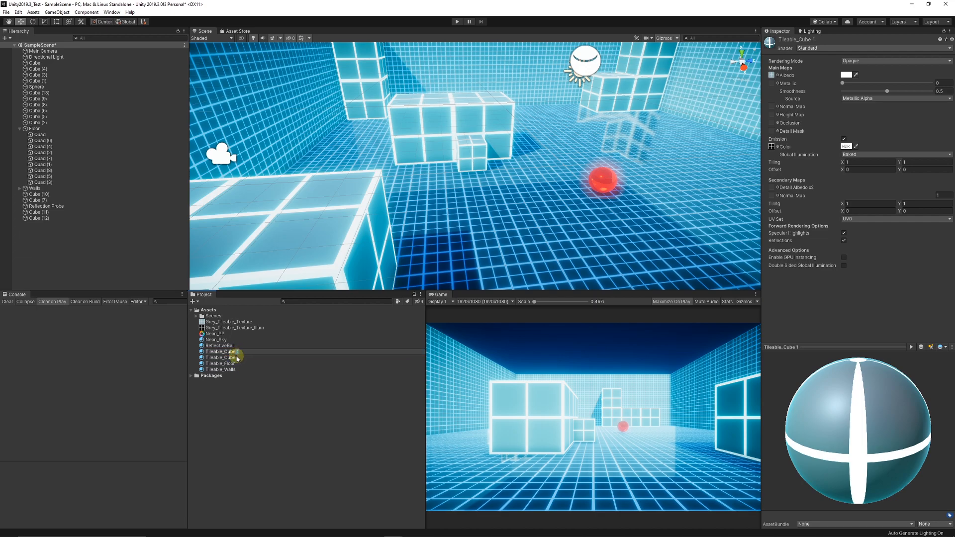
{"action": "key", "text": "Return"}
Step: Set the Albedo of Tileable_Cube_Purple to a vivid purple and apply the material to the central row's cube nearest the probe
{"action": "middle_click_drag", "start_coordinate": [666, 60], "coordinate": [444, 209]}
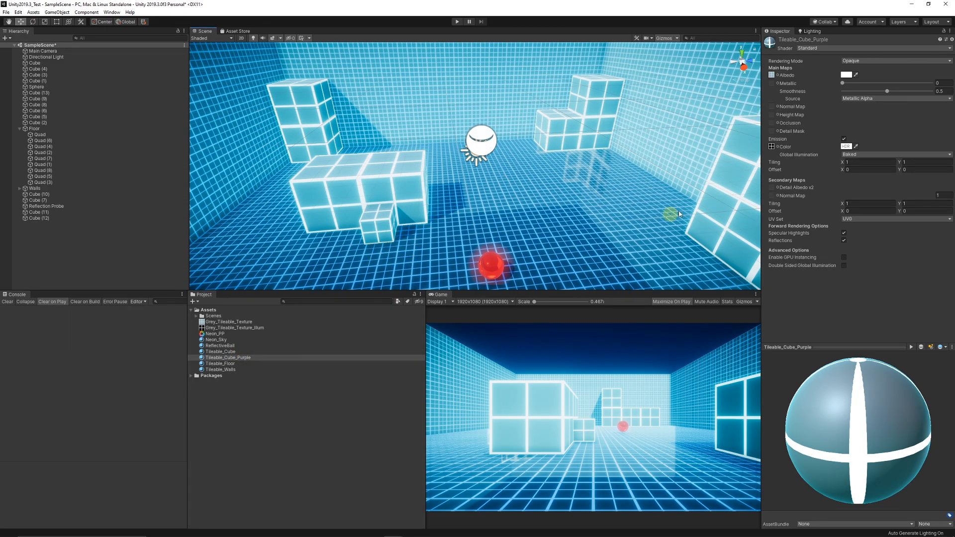
{"action": "left_click", "coordinate": [849, 77]}
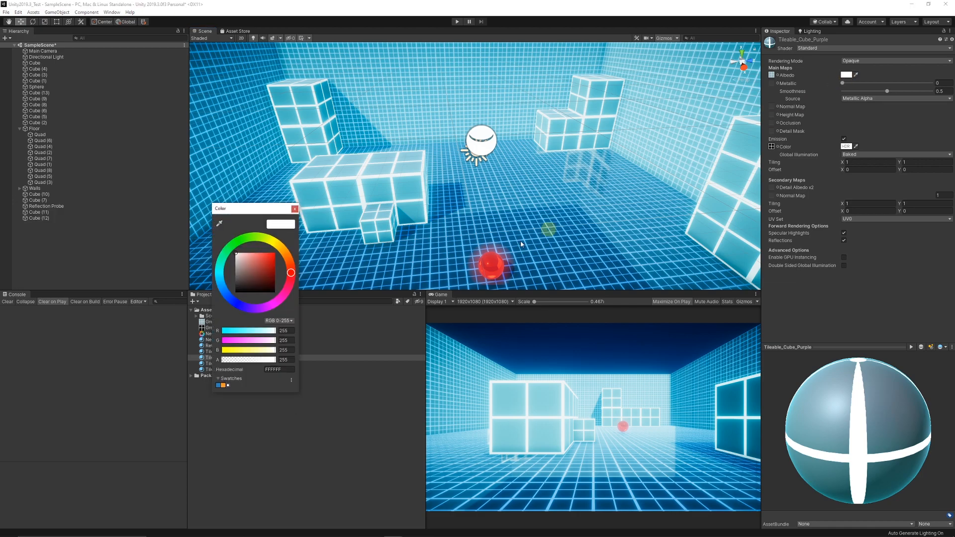
{"action": "left_click", "coordinate": [286, 297]}
{"action": "left_click_drag", "start_coordinate": [287, 297], "coordinate": [262, 307]}
{"action": "left_click", "coordinate": [274, 252]}
{"action": "left_click", "coordinate": [294, 210]}
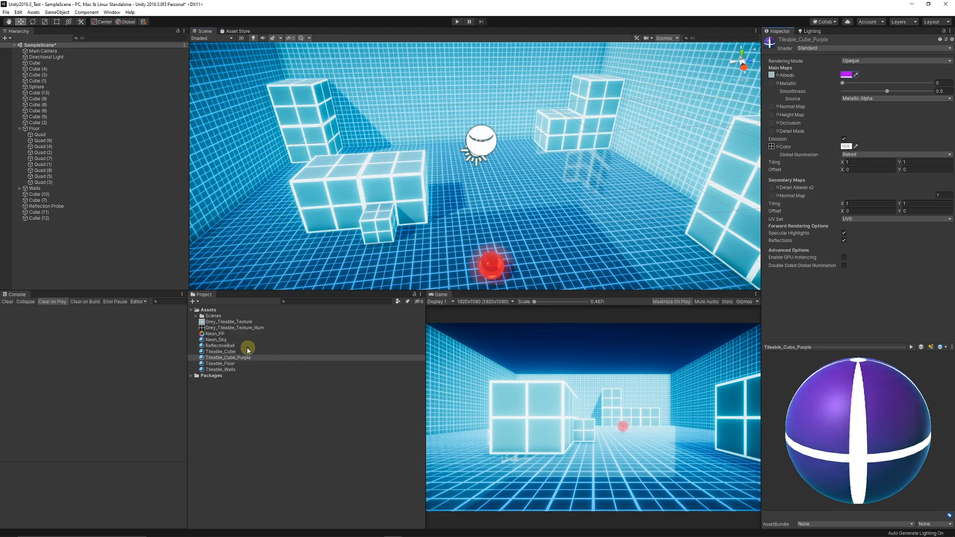
{"action": "left_click_drag", "start_coordinate": [237, 360], "coordinate": [400, 194]}
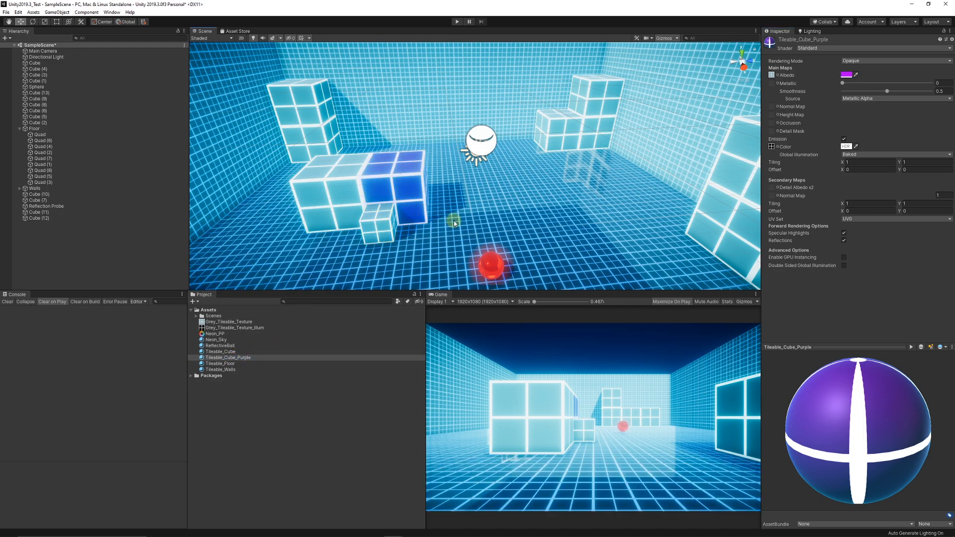
Step: Set the Emission colour of Tileable_Cube_Purple to a vivid purple
{"action": "left_click", "coordinate": [848, 147]}
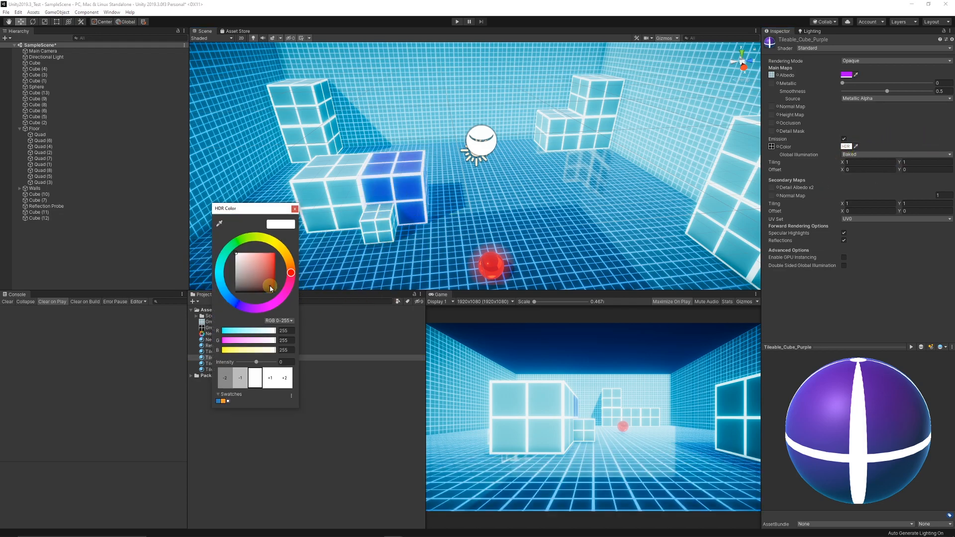
{"action": "mouse_move", "coordinate": [272, 304]}
{"action": "left_mouse_down"}
{"action": "mouse_move", "coordinate": [251, 308]}
{"action": "mouse_move", "coordinate": [280, 256]}
{"action": "left_mouse_up"}
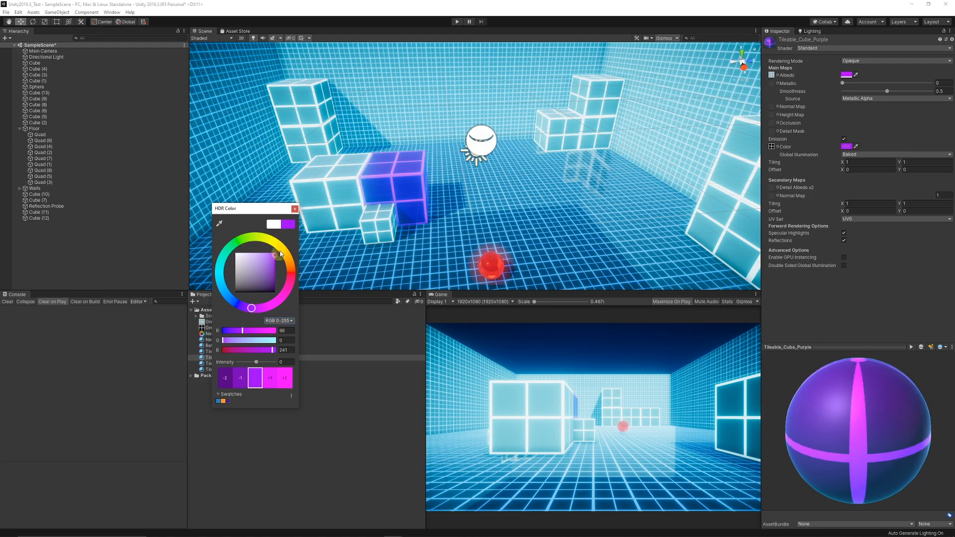
{"action": "left_click", "coordinate": [295, 209]}
{"action": "left_click", "coordinate": [168, 250]}
Step: Mark the Floor object and all its child quads as Static
{"action": "key", "text": "q"}
{"action": "left_click_drag", "start_coordinate": [385, 201], "coordinate": [487, 182]}
{"action": "middle_click_drag", "start_coordinate": [487, 183], "coordinate": [478, 180]}
{"action": "scroll", "coordinate": [479, 180], "scroll_direction": "down", "scroll_amount": 3}
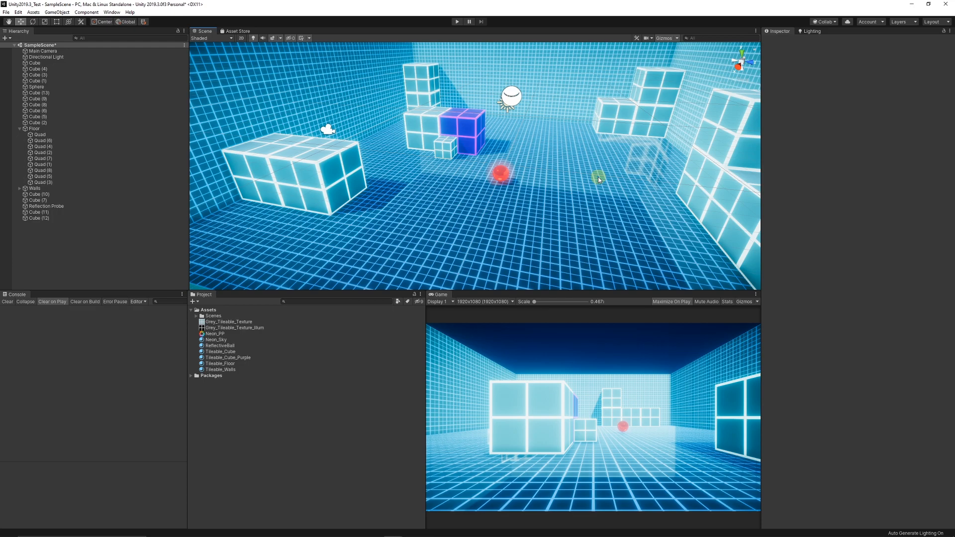
{"action": "scroll", "coordinate": [426, 178], "scroll_direction": "down", "scroll_amount": 5}
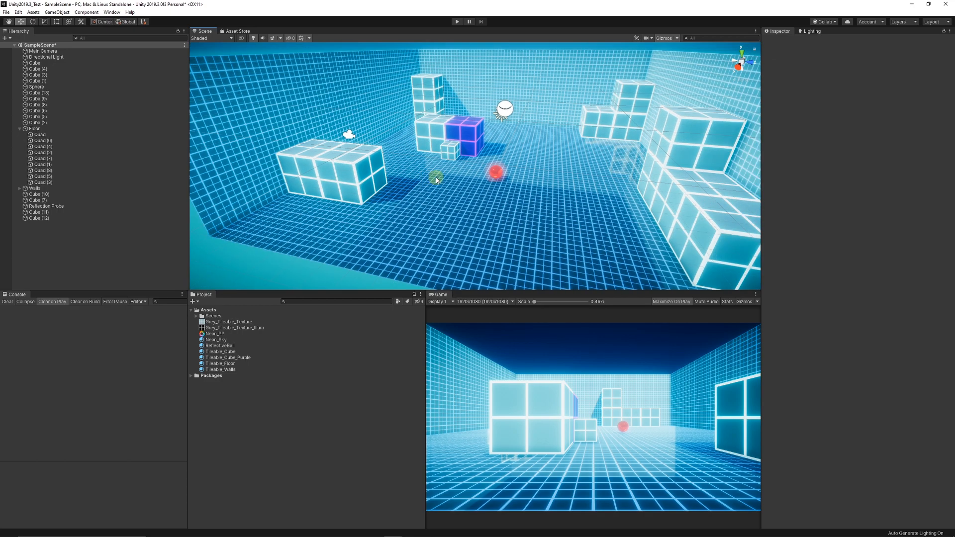
{"action": "left_click_drag", "start_coordinate": [490, 127], "coordinate": [397, 124], "text": "alt"}
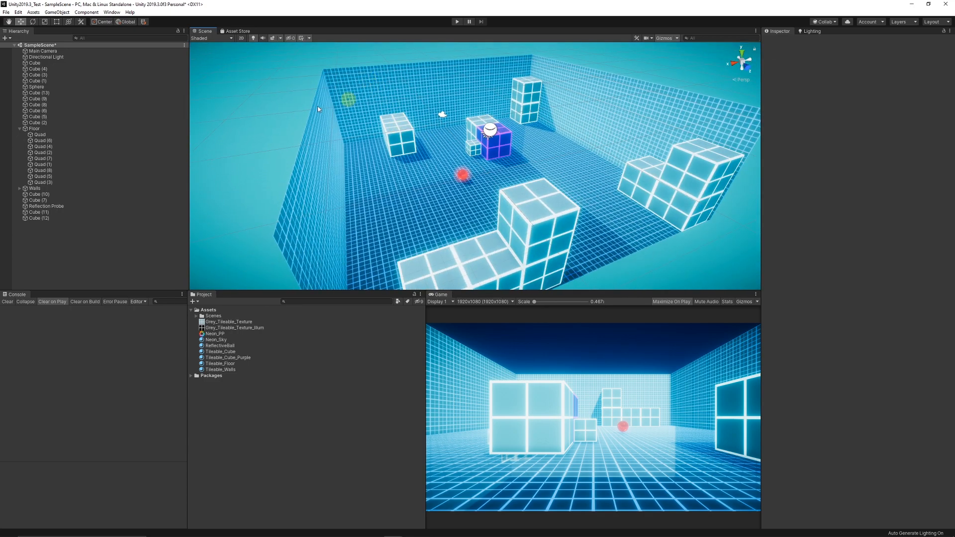
{"action": "left_click", "coordinate": [33, 128]}
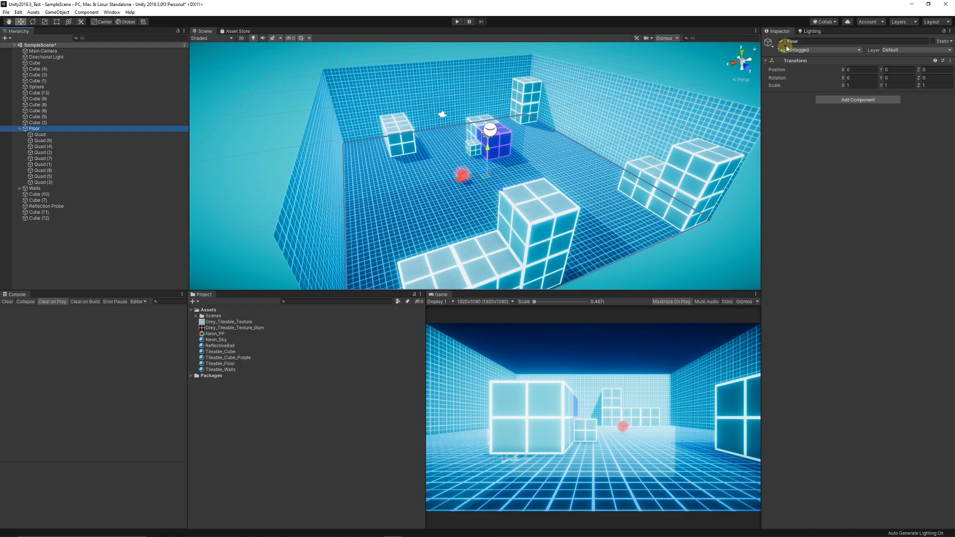
{"action": "left_click", "coordinate": [934, 41]}
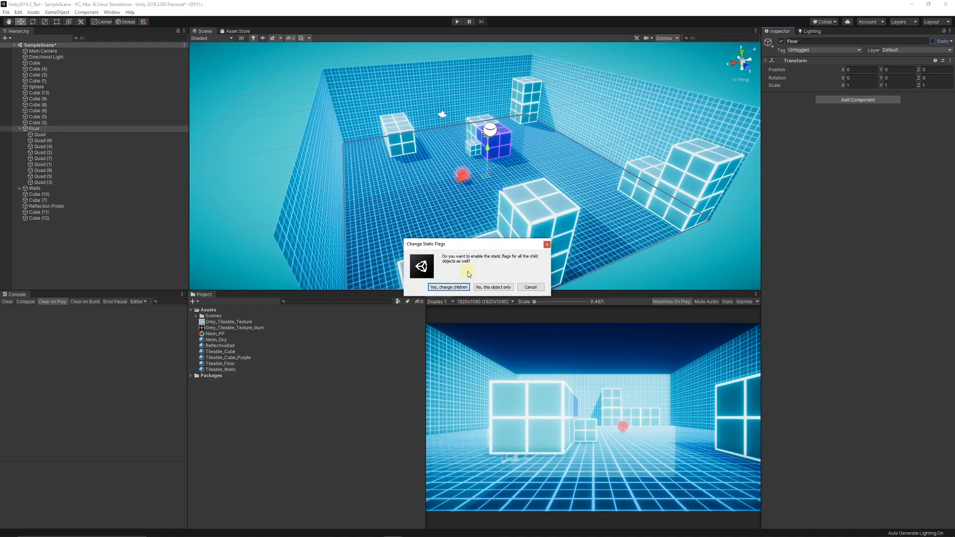
{"action": "left_click", "coordinate": [448, 287]}
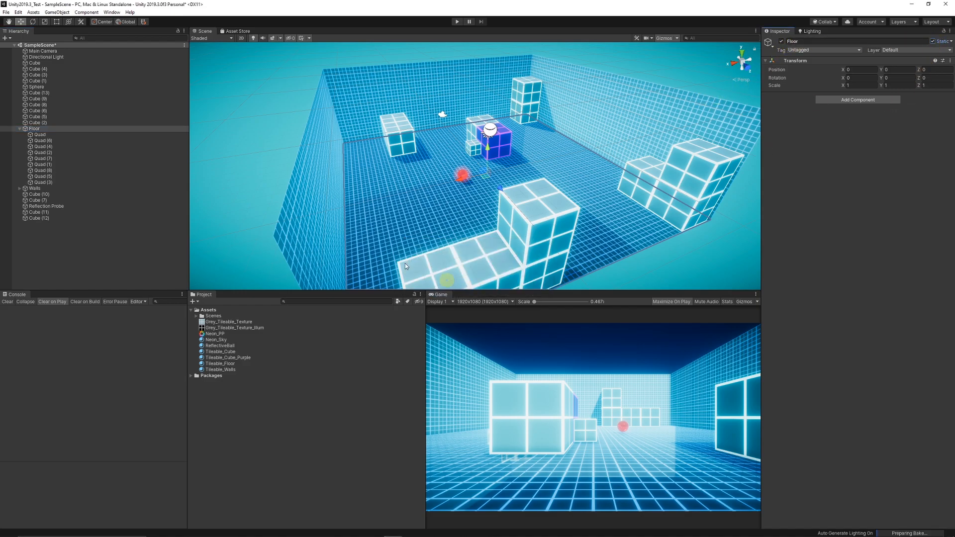
Step: Mark the Walls object and its children as Static
{"action": "left_click", "coordinate": [20, 129]}
{"action": "left_click", "coordinate": [36, 136]}
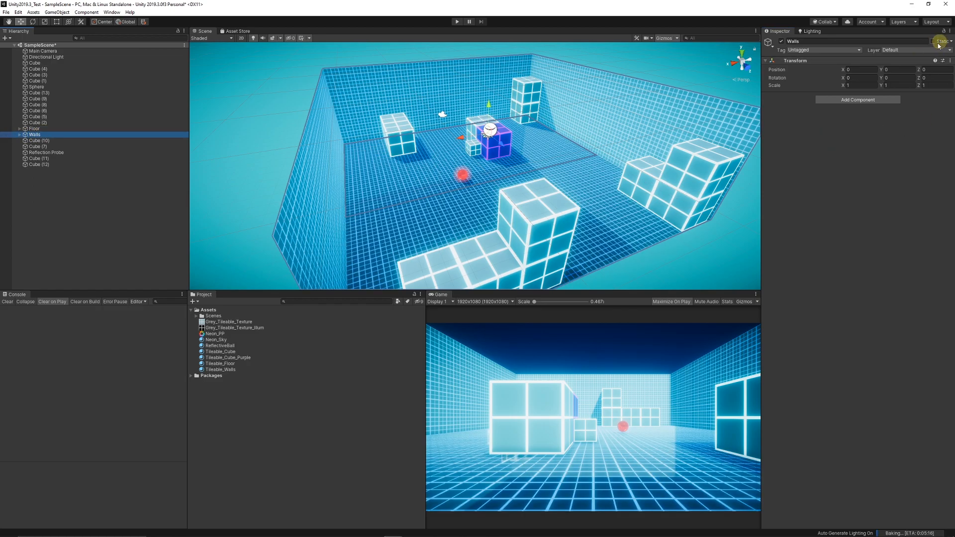
{"action": "left_click", "coordinate": [933, 42]}
{"action": "left_click", "coordinate": [466, 287]}
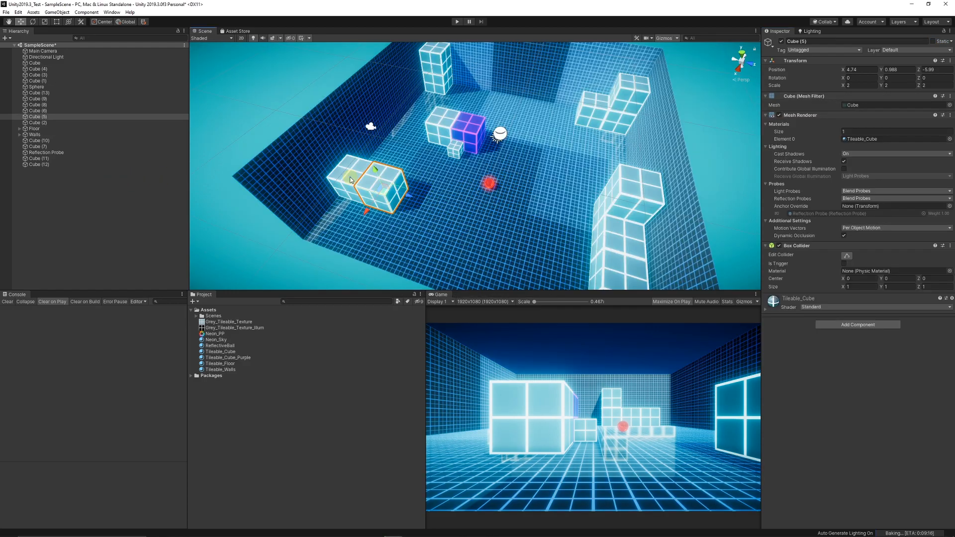
Step: Select every cube in the room, leaving out the sphere, and mark them all as Static
{"action": "left_click", "coordinate": [470, 135], "text": "shift"}
{"action": "left_click", "coordinate": [457, 150], "text": "shift"}
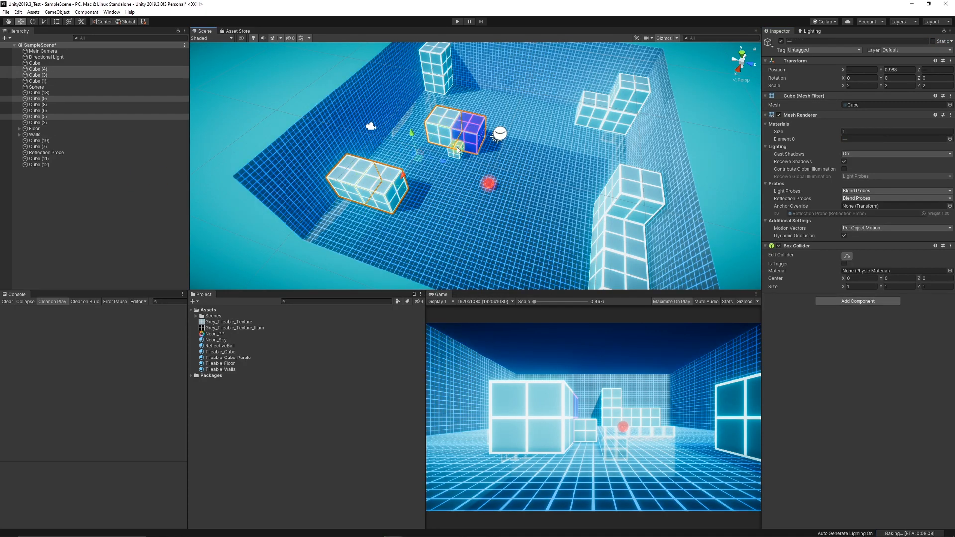
{"action": "left_click", "coordinate": [439, 82], "text": "shift"}
{"action": "left_click", "coordinate": [437, 56], "text": "shift"}
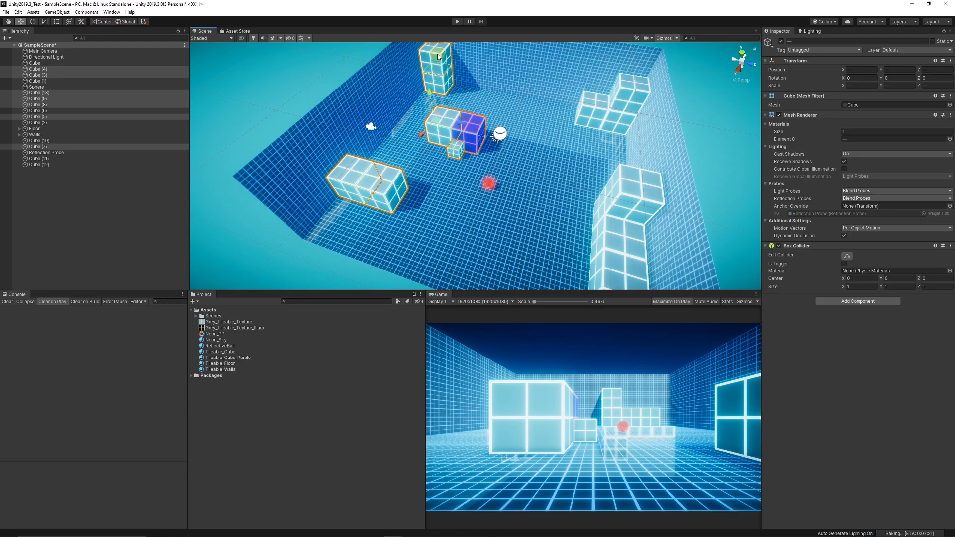
{"action": "left_click", "coordinate": [606, 121], "text": "shift"}
{"action": "left_click", "coordinate": [613, 120], "text": "shift"}
{"action": "left_click", "coordinate": [630, 94], "text": "shift"}
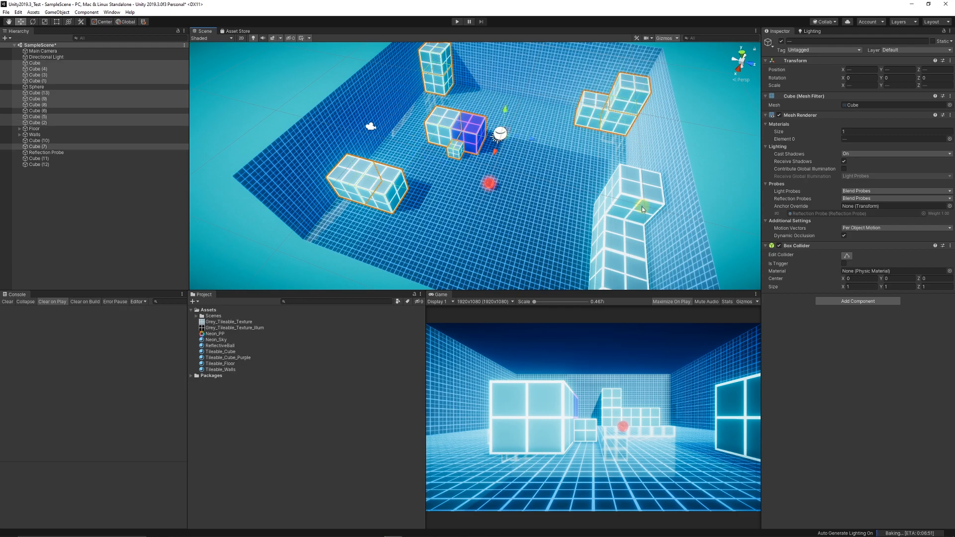
{"action": "left_click", "coordinate": [642, 209], "text": "shift"}
{"action": "left_click", "coordinate": [601, 223], "text": "shift"}
{"action": "left_click", "coordinate": [593, 266], "text": "shift"}
{"action": "left_click_drag", "start_coordinate": [502, 225], "coordinate": [885, 45], "text": "alt"}
{"action": "left_click", "coordinate": [933, 42]}
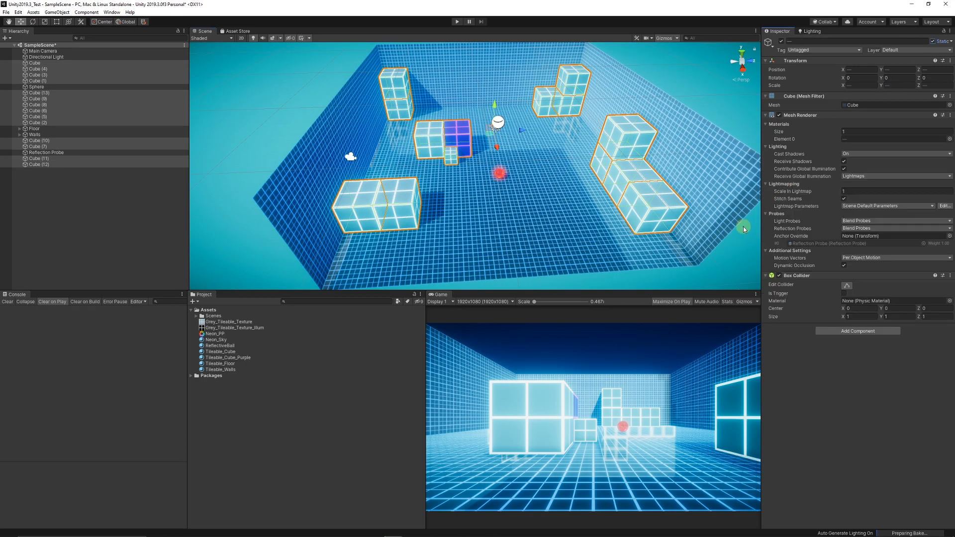
Step: Examine the lighting and reflections on the cubes, floor and red sphere while the light bake runs
{"action": "left_click_drag", "start_coordinate": [478, 201], "coordinate": [227, 224], "text": "alt"}
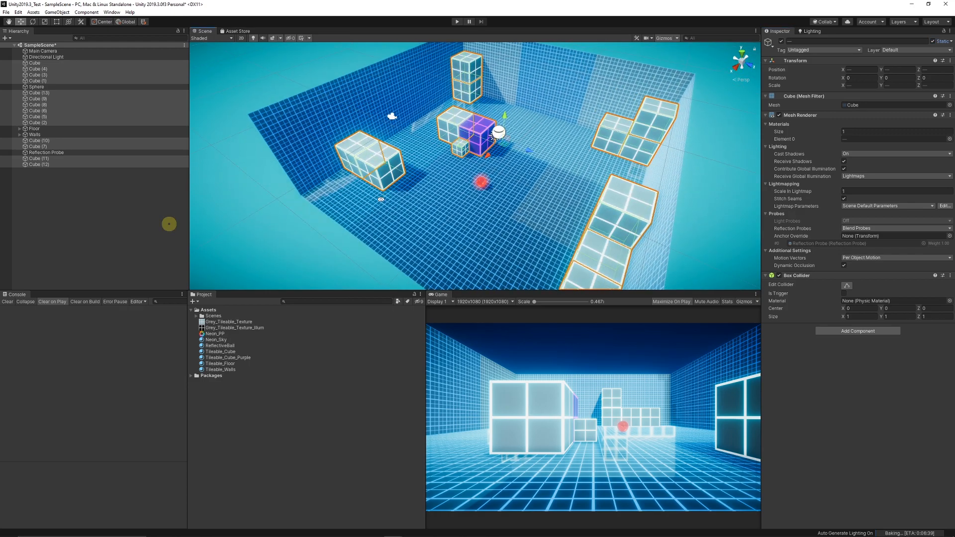
{"action": "left_click", "coordinate": [115, 222]}
{"action": "scroll", "coordinate": [499, 196], "scroll_direction": "up", "scroll_amount": 7}
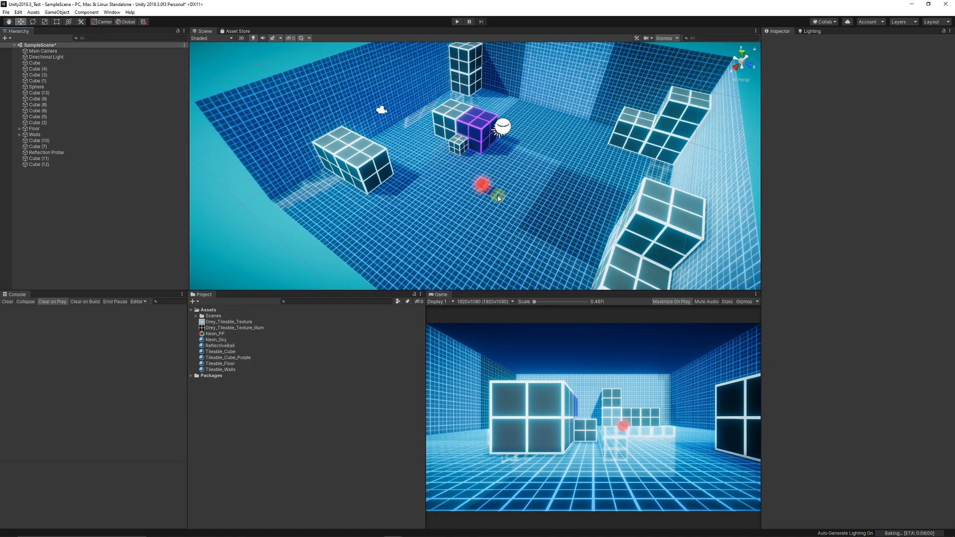
{"action": "left_click", "coordinate": [485, 199]}
{"action": "scroll", "coordinate": [486, 199], "scroll_direction": "up", "scroll_amount": 5}
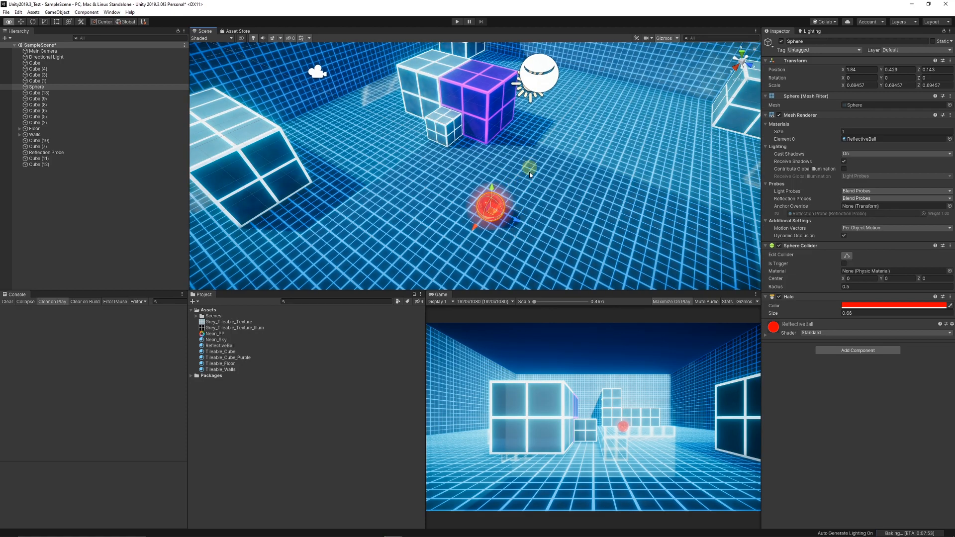
{"action": "left_click_drag", "start_coordinate": [502, 234], "coordinate": [539, 205], "text": "alt"}
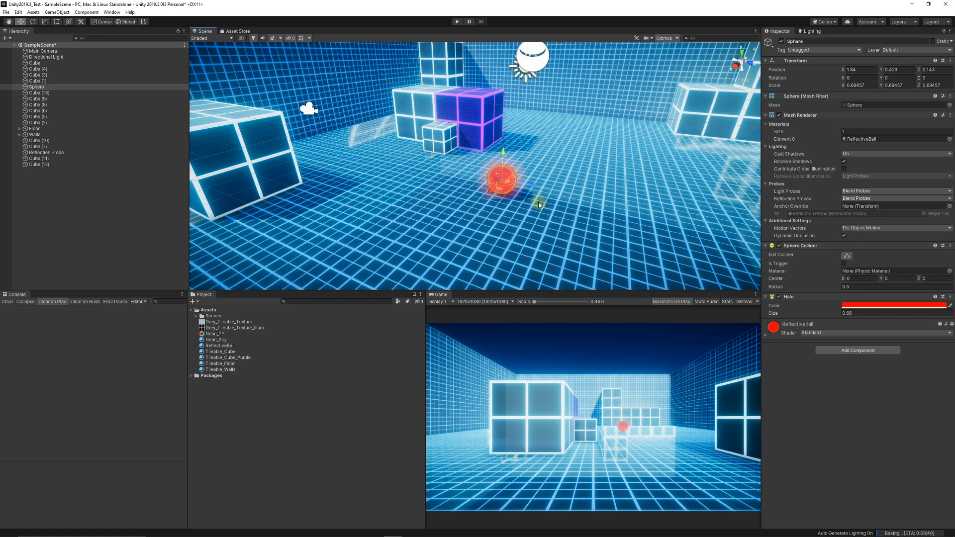
{"action": "scroll", "coordinate": [496, 221], "scroll_direction": "down", "scroll_amount": 2}
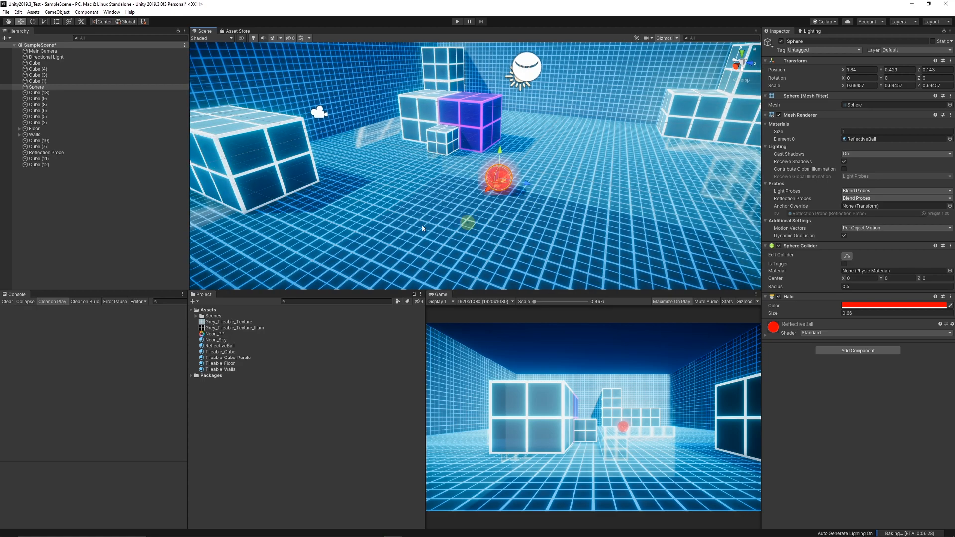
Step: Turn off automatic lighting generation for the scene
{"action": "left_click", "coordinate": [82, 227]}
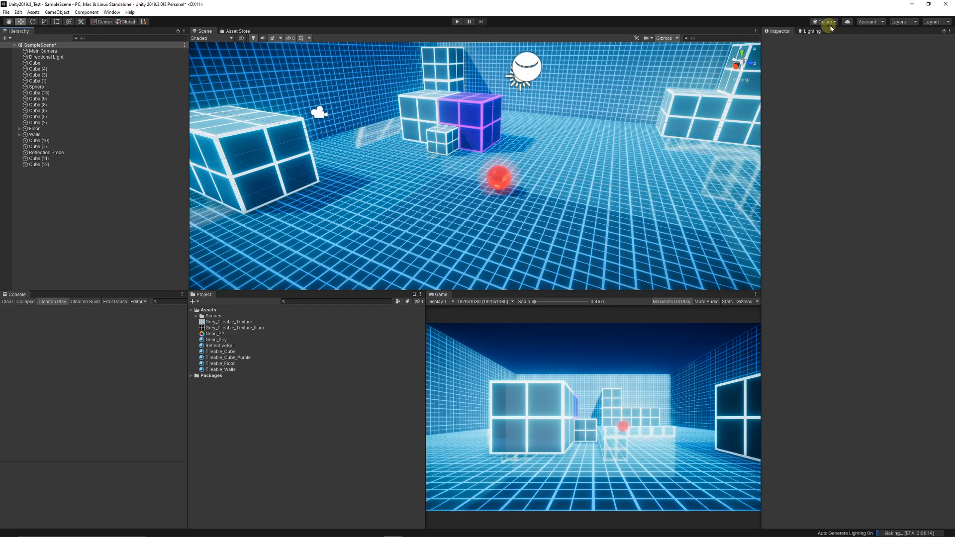
{"action": "left_click", "coordinate": [811, 31]}
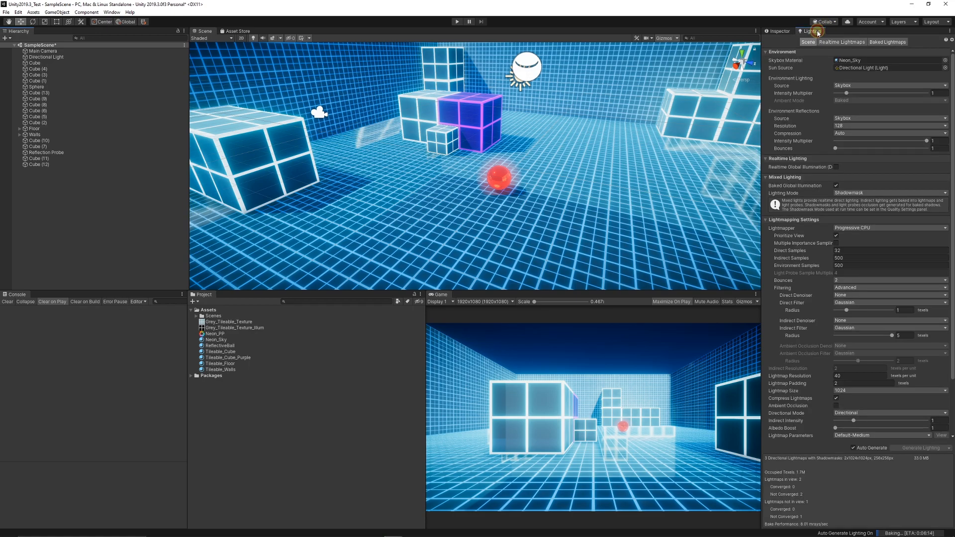
{"action": "left_click", "coordinate": [851, 449]}
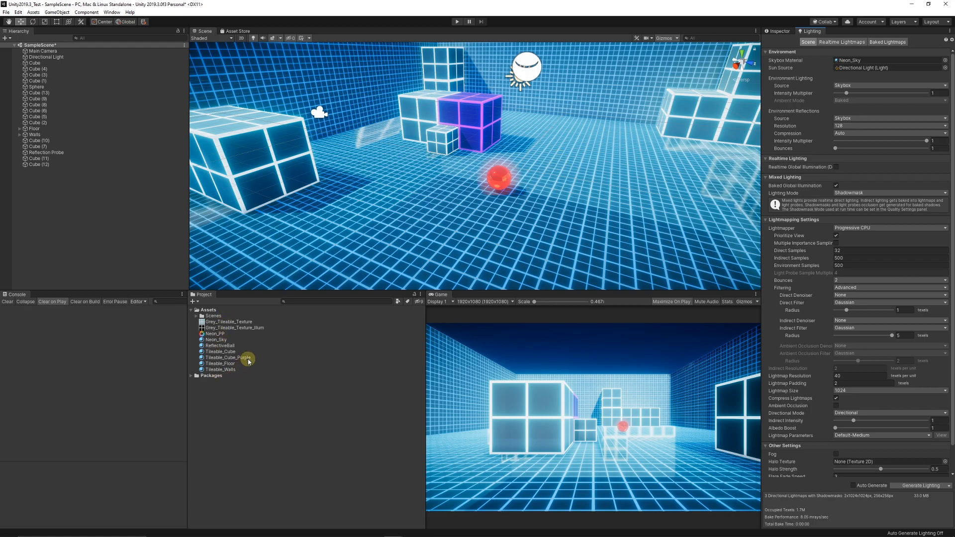
Step: Disable emission on the Tileable_Cube, Tileable_Cube_Purple, Tileable_Floor and Tileable_Walls materials together
{"action": "left_click", "coordinate": [228, 352]}
{"action": "left_click", "coordinate": [248, 358], "text": "ctrl"}
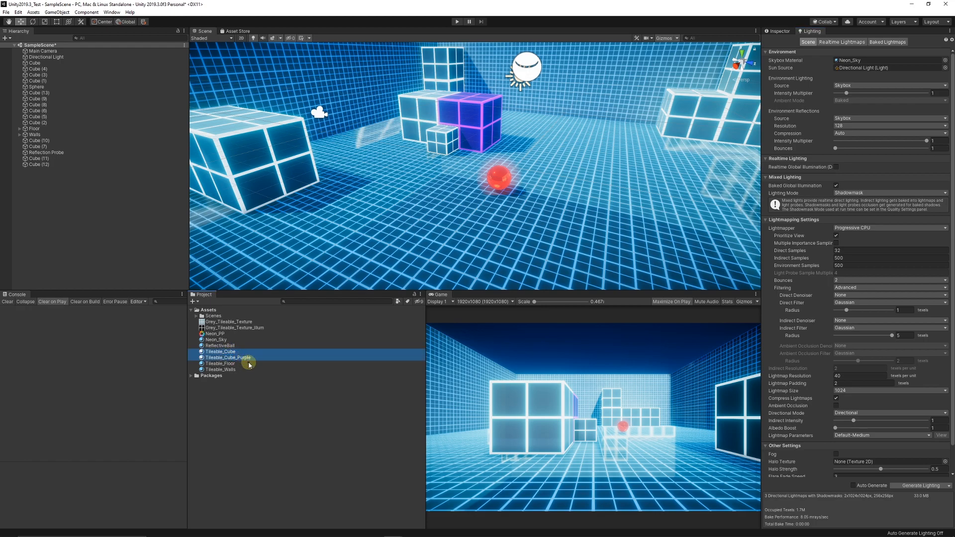
{"action": "left_click", "coordinate": [233, 364], "text": "ctrl"}
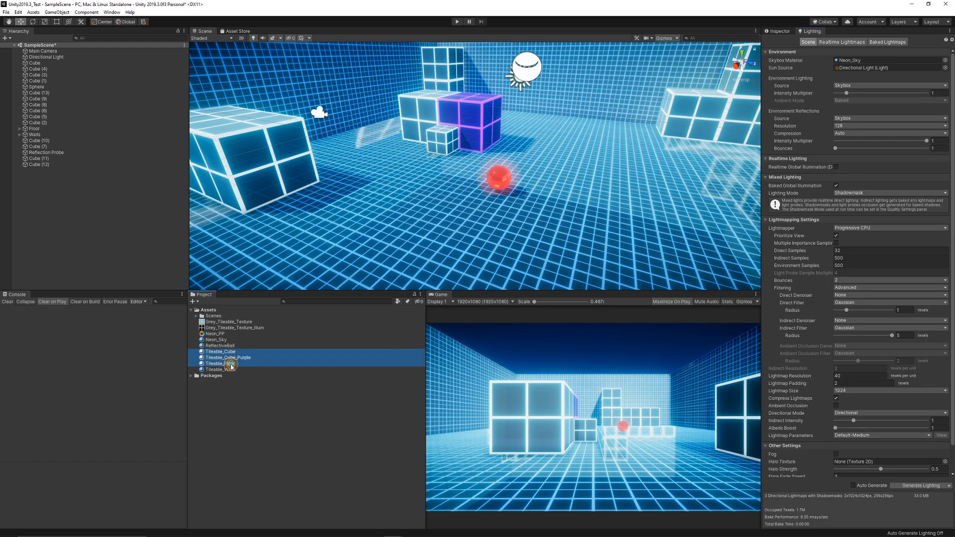
{"action": "left_click", "coordinate": [232, 370], "text": "ctrl"}
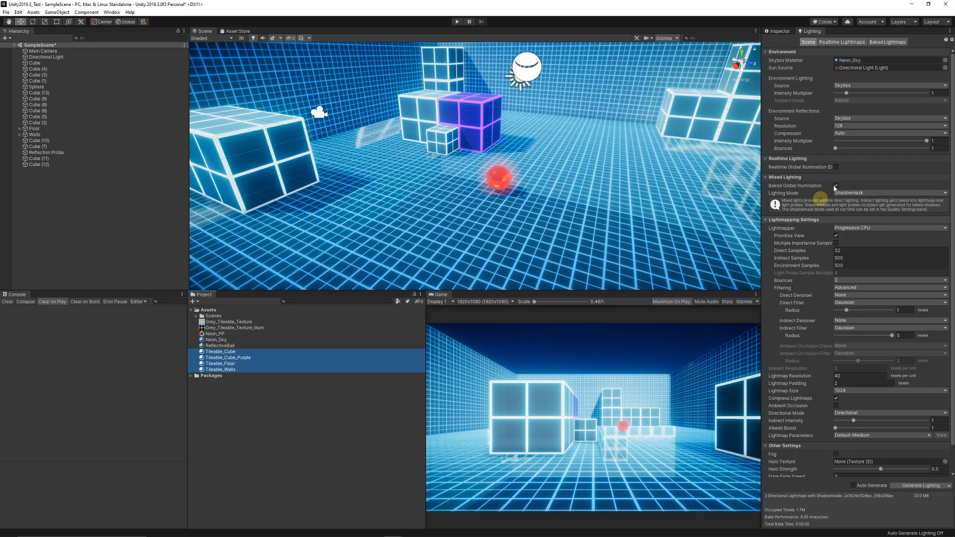
{"action": "left_click", "coordinate": [780, 34]}
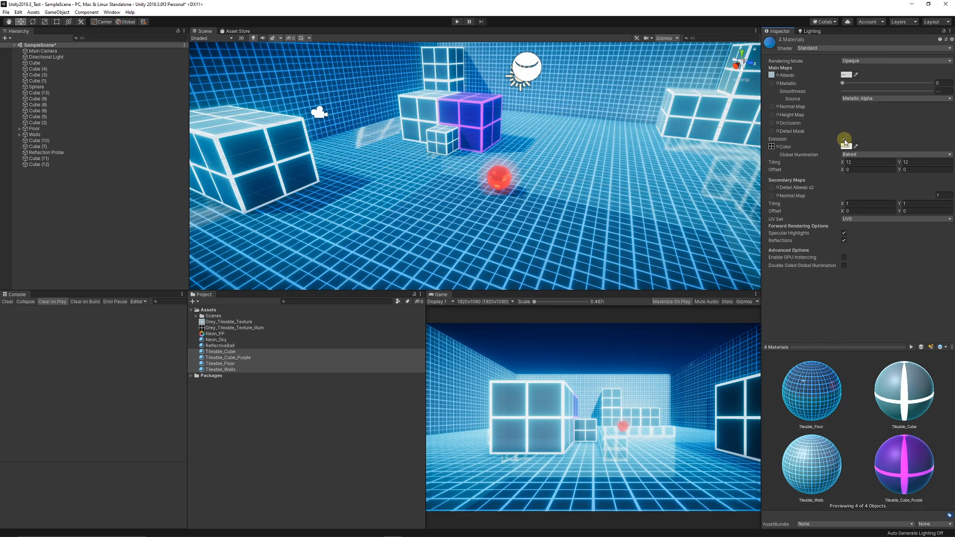
{"action": "left_click", "coordinate": [844, 139]}
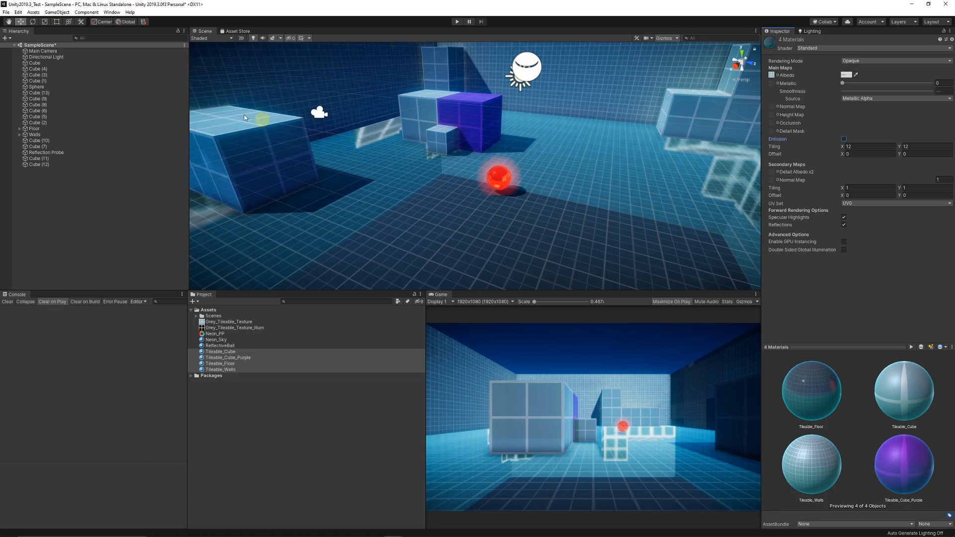
Step: Rotate the Directional Light to about X 47.19, Y 236.495, Z 331.348 so it shines from another side of the room
{"action": "left_click", "coordinate": [46, 57]}
{"action": "key", "text": "f"}
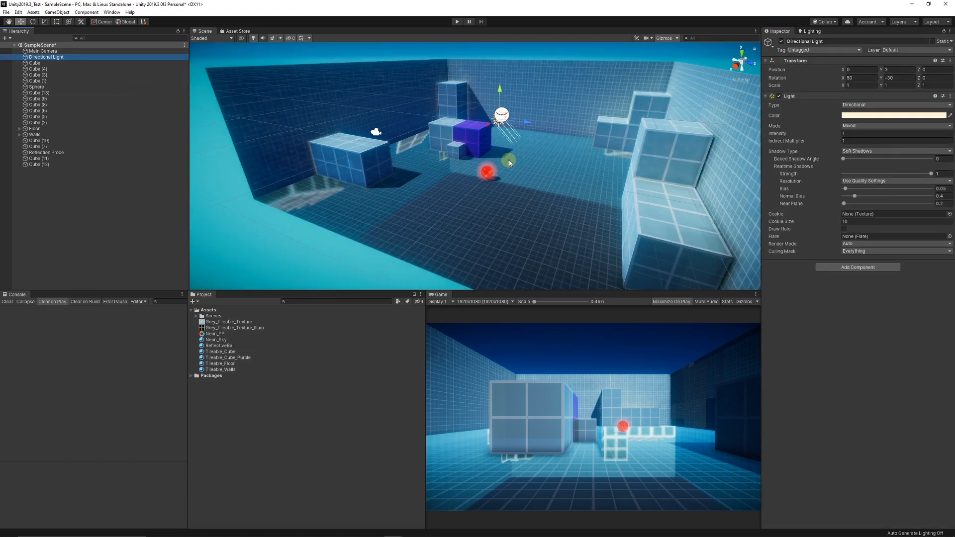
{"action": "key", "text": "e"}
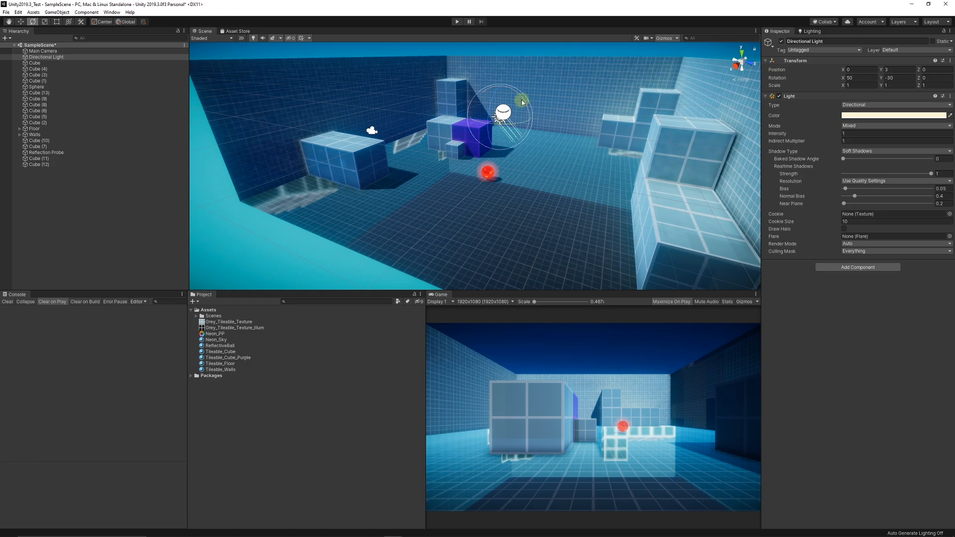
{"action": "left_click_drag", "start_coordinate": [519, 98], "coordinate": [532, 181]}
{"action": "scroll", "coordinate": [496, 186], "scroll_direction": "up", "scroll_amount": 3}
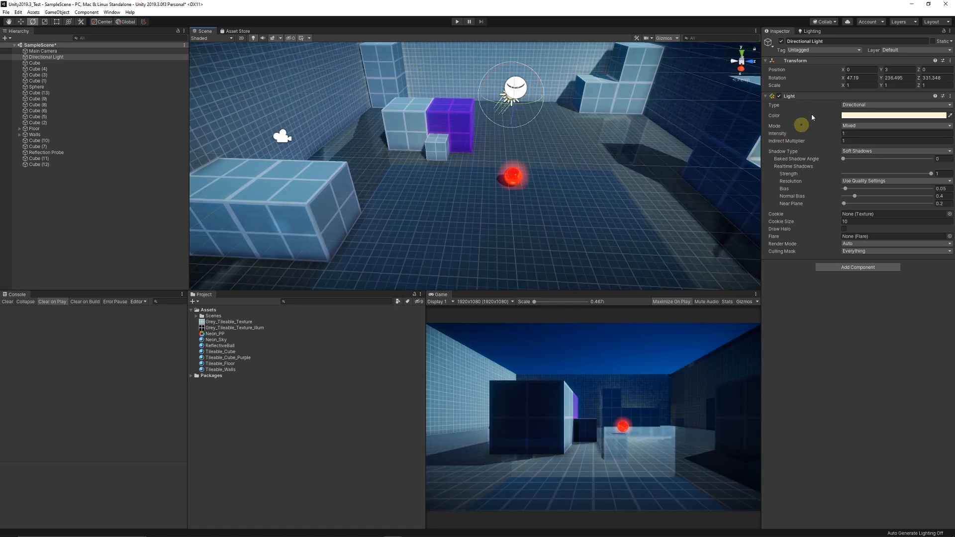
Step: Set the mixed lighting mode to Baked Indirect and the lightmapper to Progressive GPU (Preview)
{"action": "left_click", "coordinate": [811, 31]}
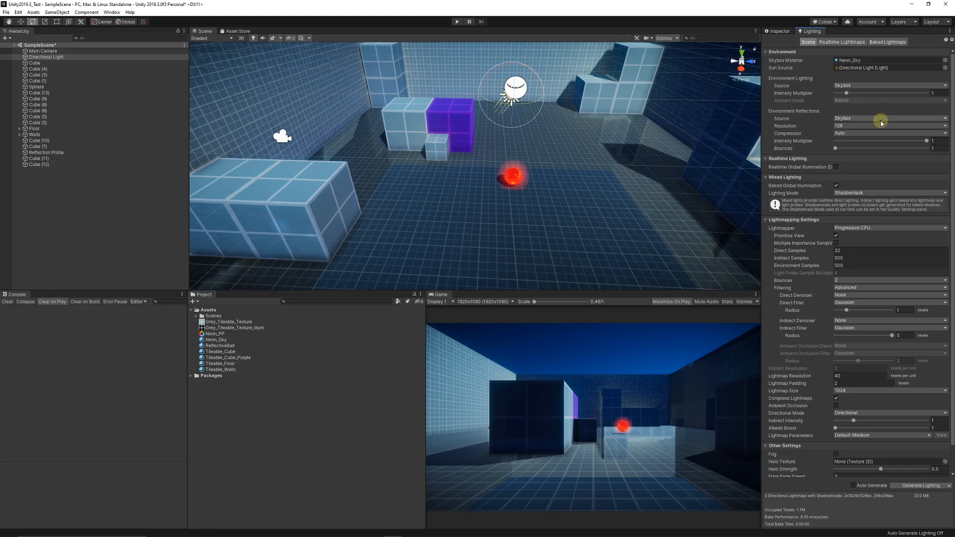
{"action": "scroll", "coordinate": [884, 159], "scroll_direction": "down", "scroll_amount": 3}
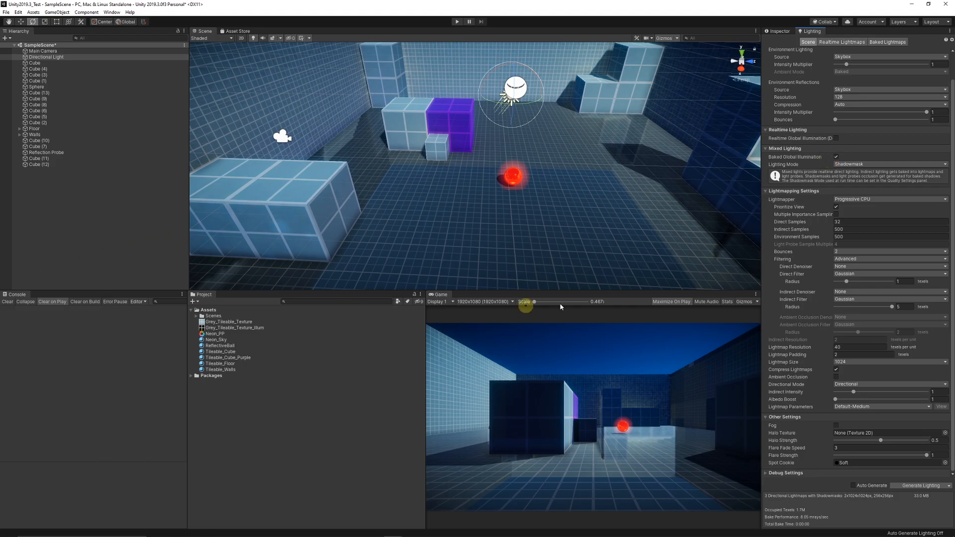
{"action": "left_click", "coordinate": [855, 165]}
{"action": "left_click", "coordinate": [857, 172]}
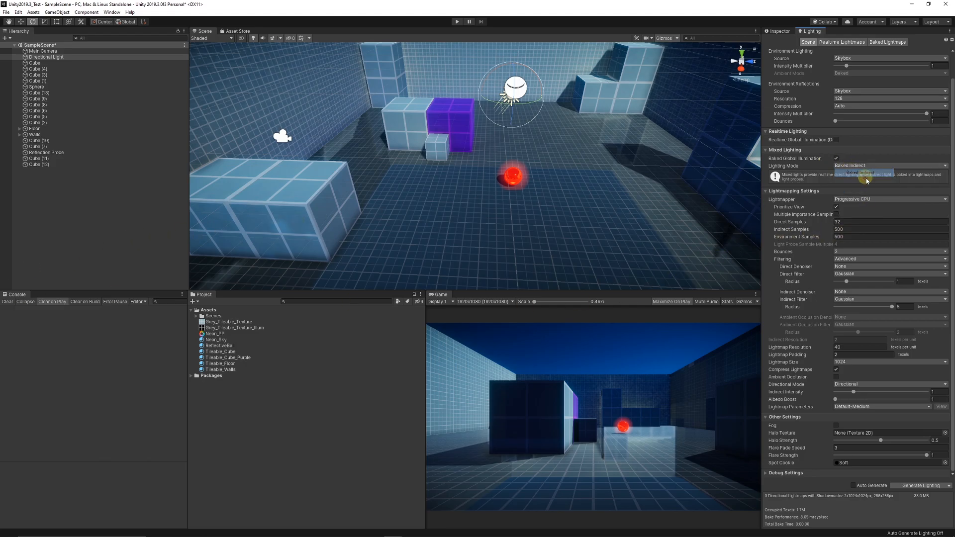
{"action": "left_click", "coordinate": [857, 202]}
{"action": "left_click", "coordinate": [865, 224]}
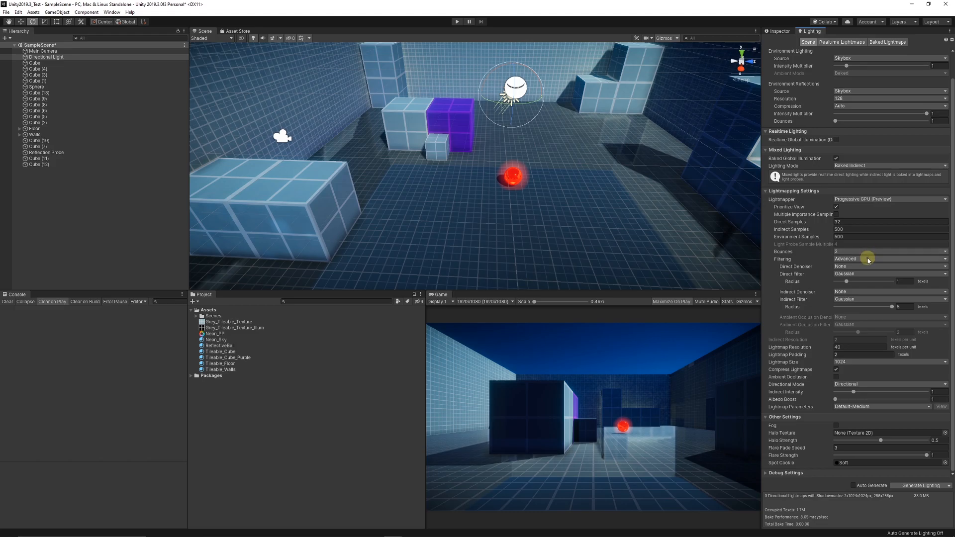
Step: Set the lightmap resolution to 20, enable baked ambient occlusion, and choose the Default-LowResolution lightmap parameters
{"action": "left_click", "coordinate": [852, 347]}
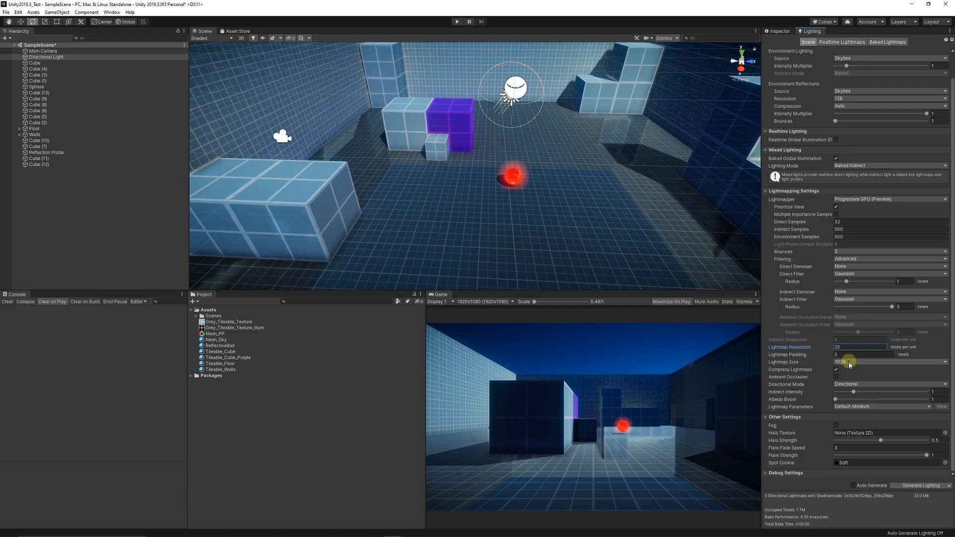
{"action": "left_click", "coordinate": [836, 376]}
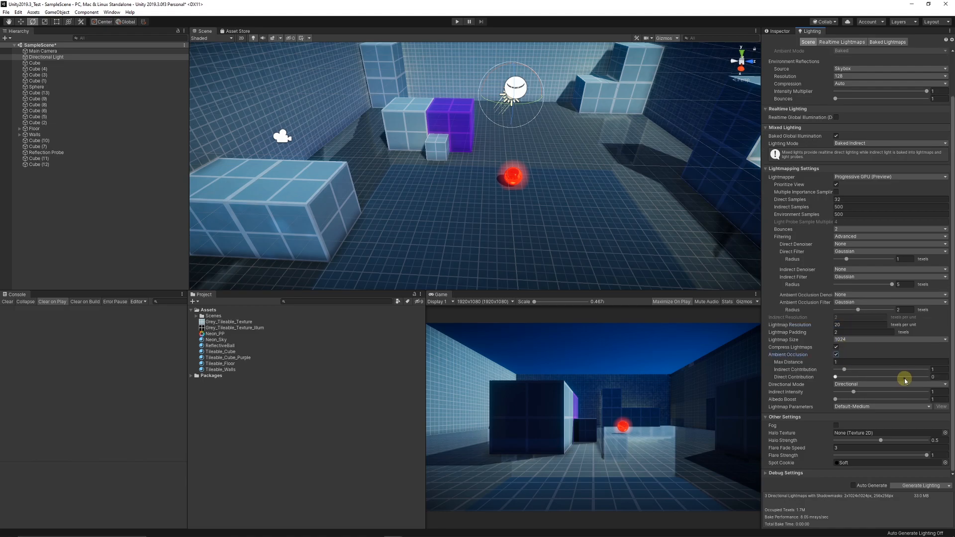
{"action": "left_click", "coordinate": [863, 410]}
{"action": "left_click", "coordinate": [885, 433]}
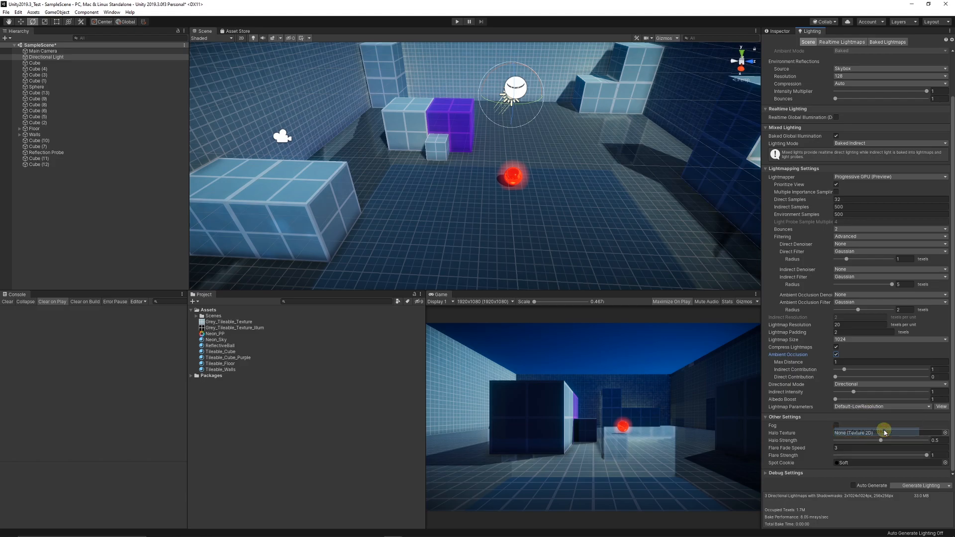
Step: Set the Directional Light's indirect multiplier to 3
{"action": "left_click", "coordinate": [47, 51]}
{"action": "left_click", "coordinate": [52, 58]}
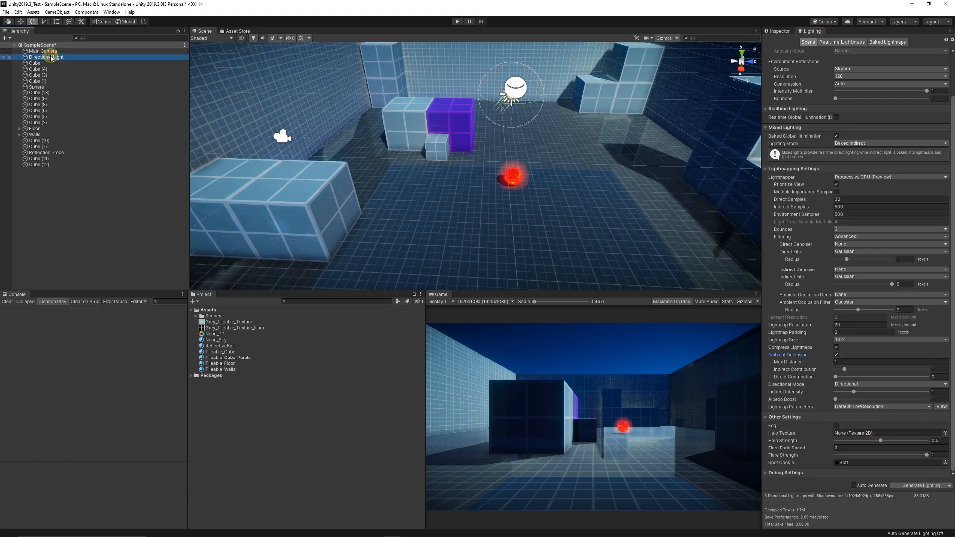
{"action": "left_click", "coordinate": [779, 31]}
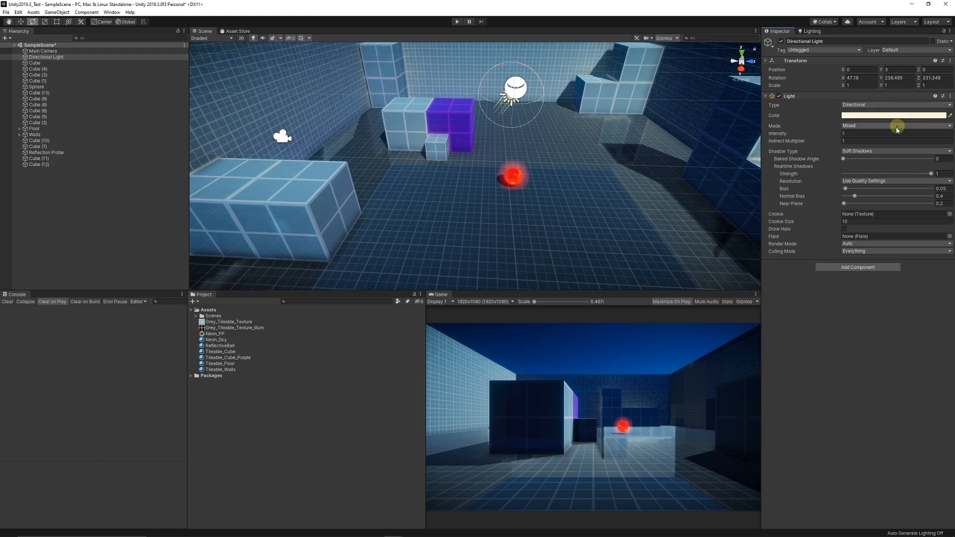
{"action": "left_click", "coordinate": [855, 144]}
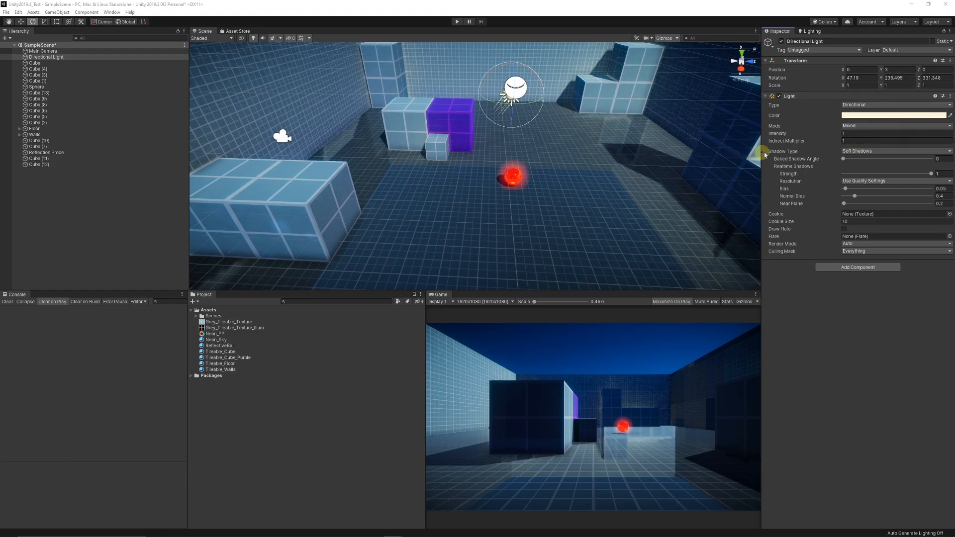
{"action": "type", "text": "3"}
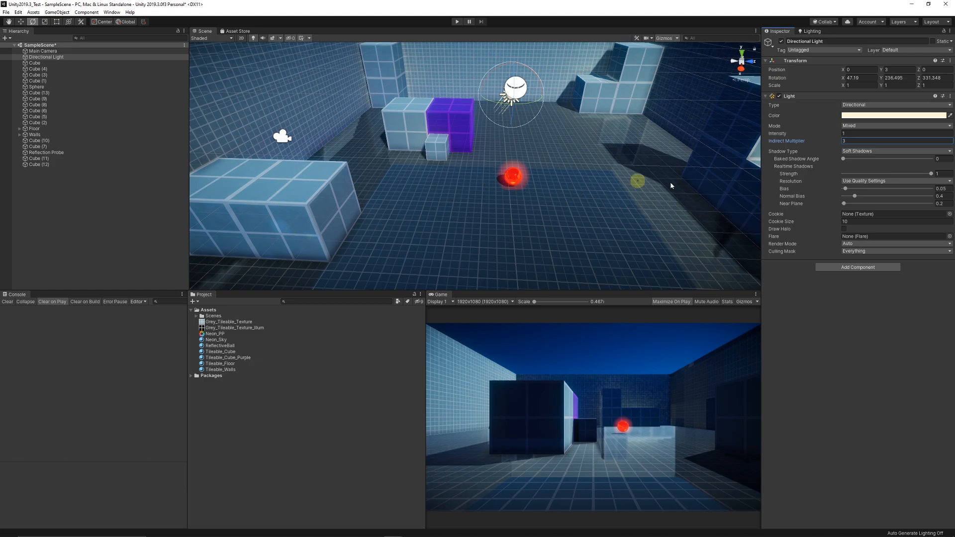
Step: Bake the scene lighting manually and clear the console messages
{"action": "left_click", "coordinate": [810, 31]}
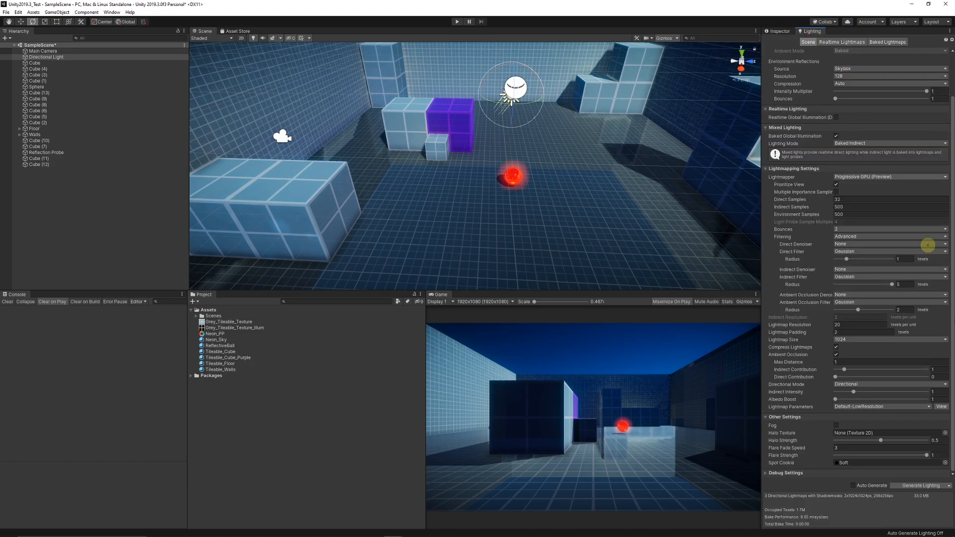
{"action": "left_click", "coordinate": [921, 485]}
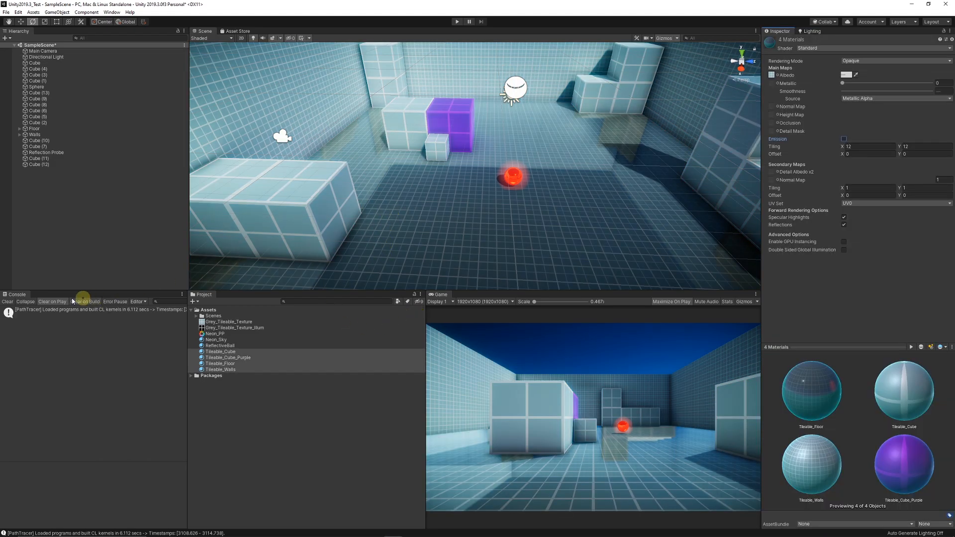
{"action": "left_click", "coordinate": [15, 302]}
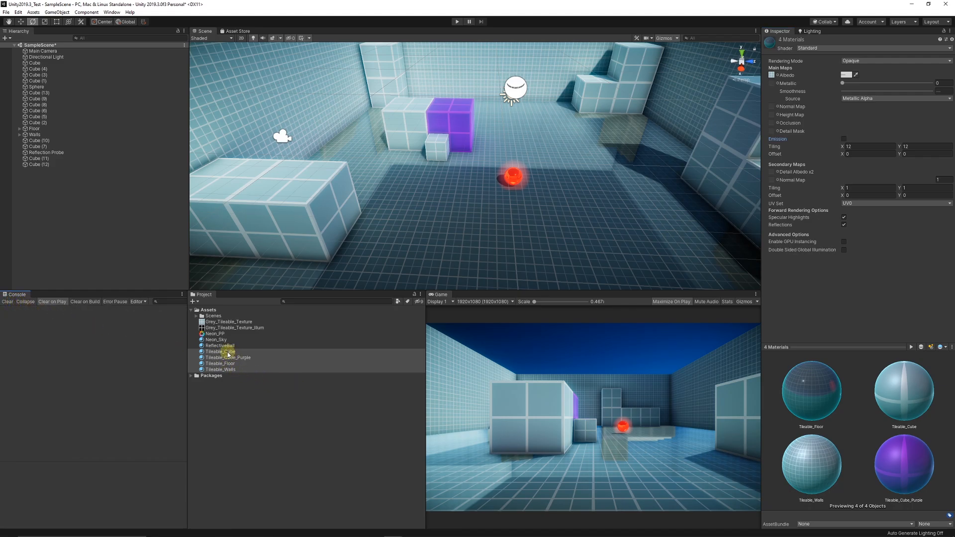
Step: Re-enable emission on the four selected Tileable materials
{"action": "left_click", "coordinate": [843, 140]}
{"action": "left_click_drag", "start_coordinate": [542, 153], "coordinate": [480, 123], "text": "alt"}
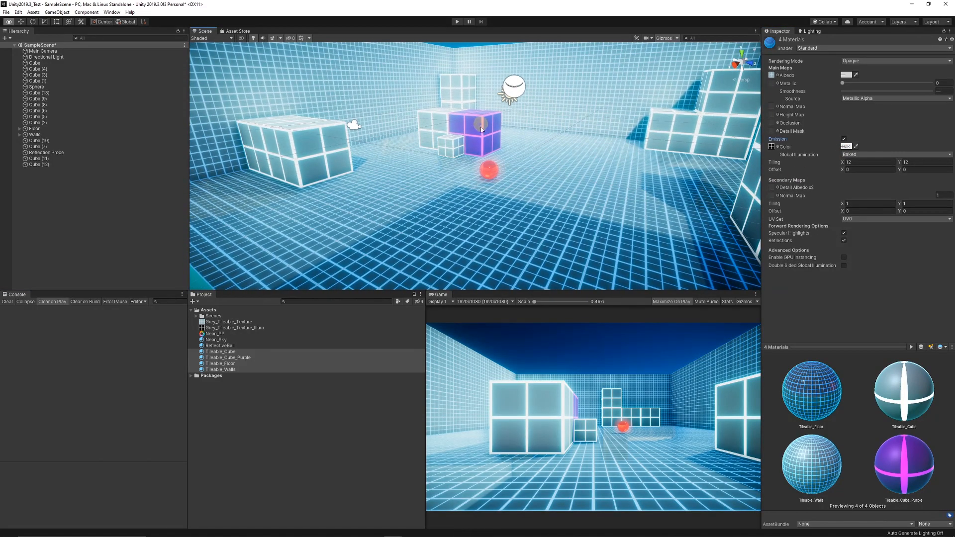
Step: Set the Tileable_Floor material's smoothness to 0 and collapse the Floor object's children in the hierarchy
{"action": "left_click", "coordinate": [389, 220]}
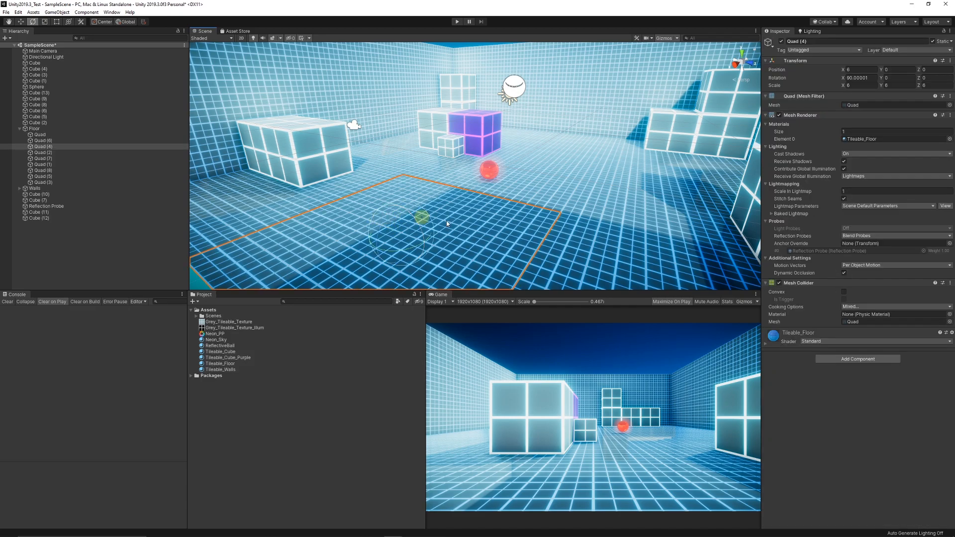
{"action": "left_click", "coordinate": [220, 364]}
{"action": "left_click_drag", "start_coordinate": [884, 92], "coordinate": [781, 121]}
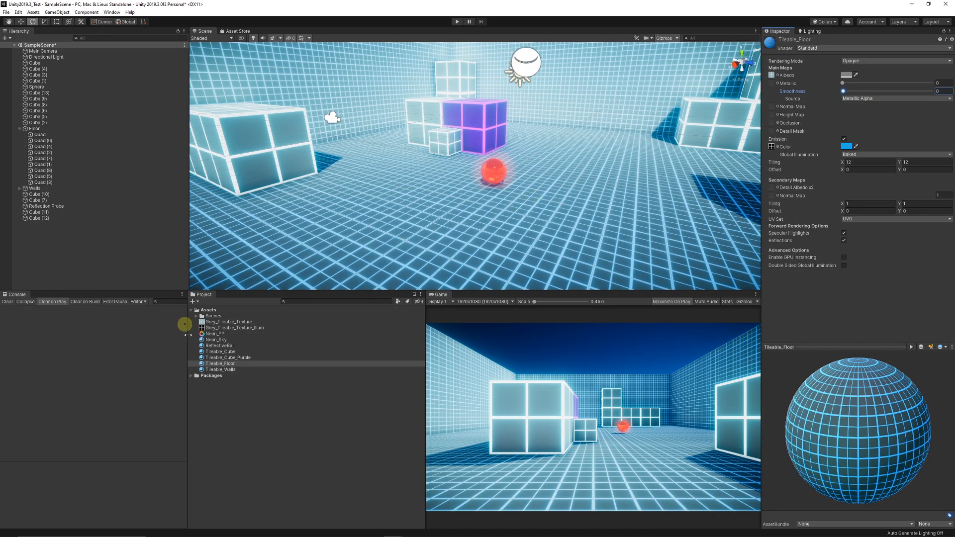
{"action": "left_click", "coordinate": [208, 423]}
{"action": "left_click_drag", "start_coordinate": [391, 223], "coordinate": [456, 207], "text": "alt"}
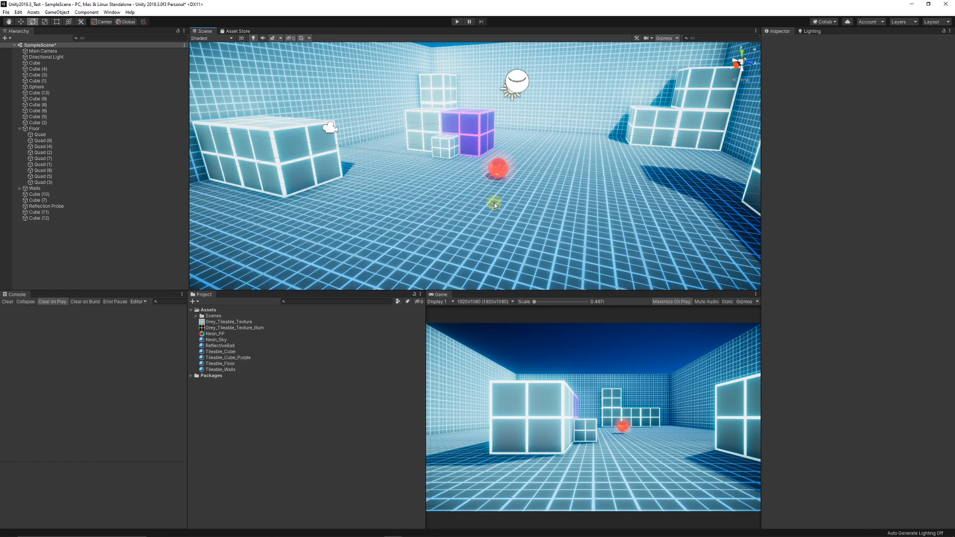
{"action": "left_click", "coordinate": [19, 129]}
Step: Set the Neon_PP profile's bloom intensity to 8.89 and threshold to 1.07
{"action": "left_click", "coordinate": [215, 333]}
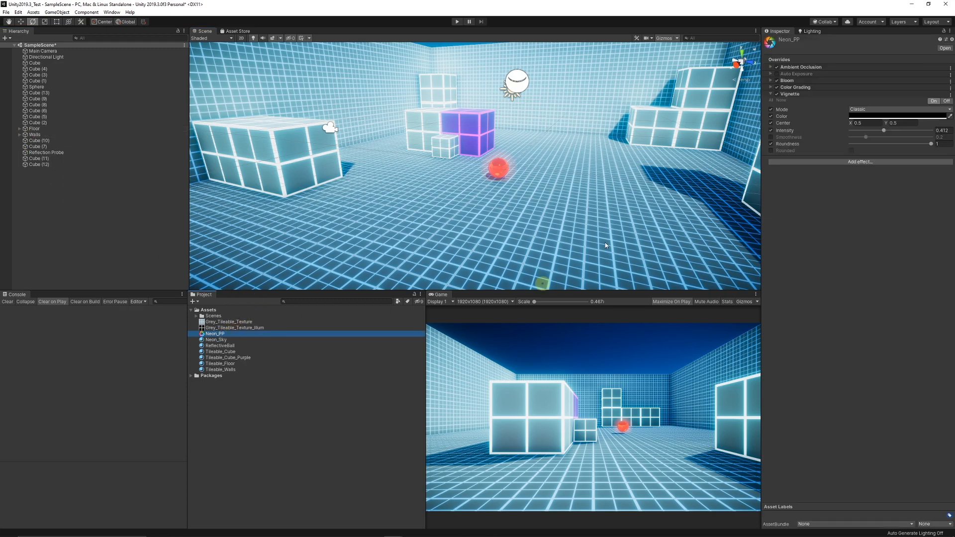
{"action": "left_click", "coordinate": [791, 94]}
{"action": "left_click", "coordinate": [789, 80]}
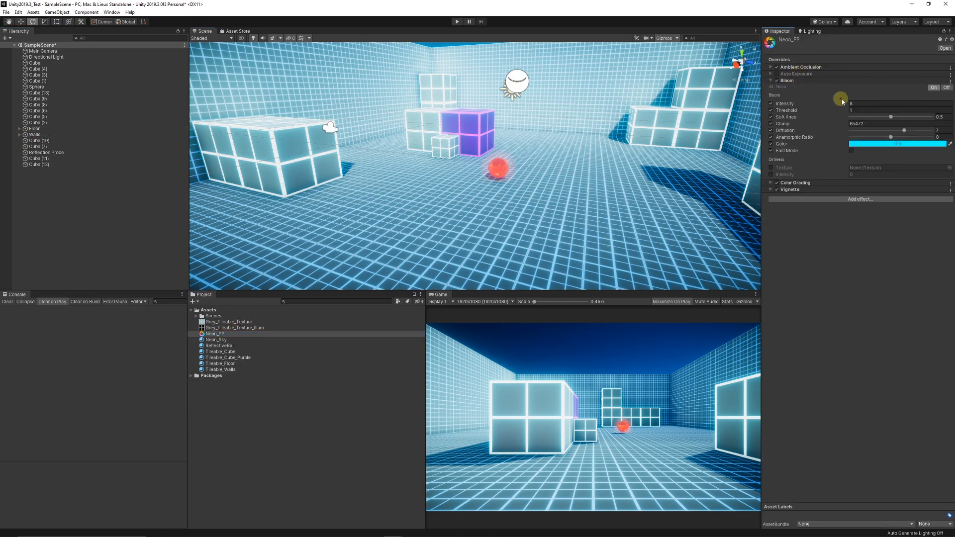
{"action": "left_click", "coordinate": [849, 105]}
{"action": "mouse_move", "coordinate": [848, 106]}
{"action": "left_mouse_down"}
{"action": "mouse_move", "coordinate": [875, 104]}
{"action": "mouse_move", "coordinate": [835, 108]}
{"action": "mouse_move", "coordinate": [885, 112]}
{"action": "mouse_move", "coordinate": [848, 116]}
{"action": "left_mouse_up"}
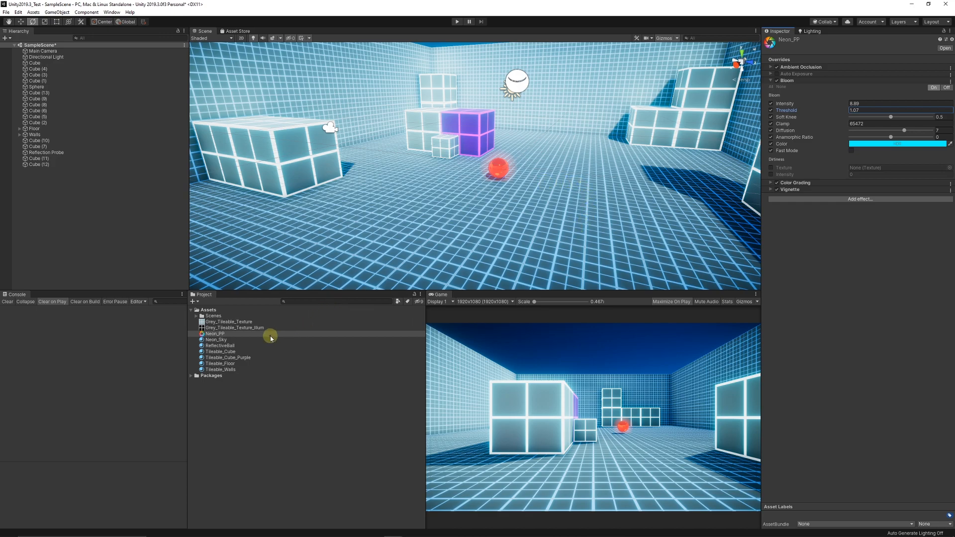
{"action": "left_click", "coordinate": [245, 416]}
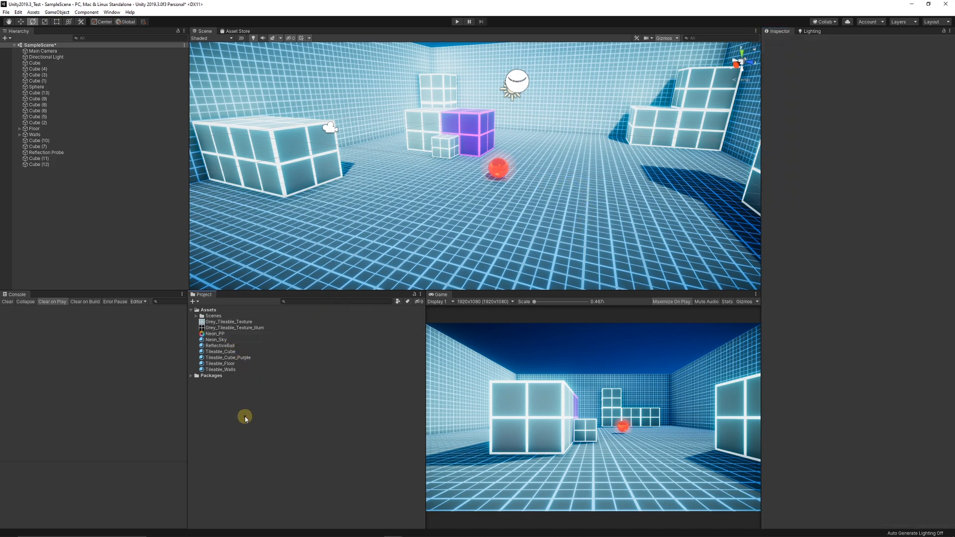